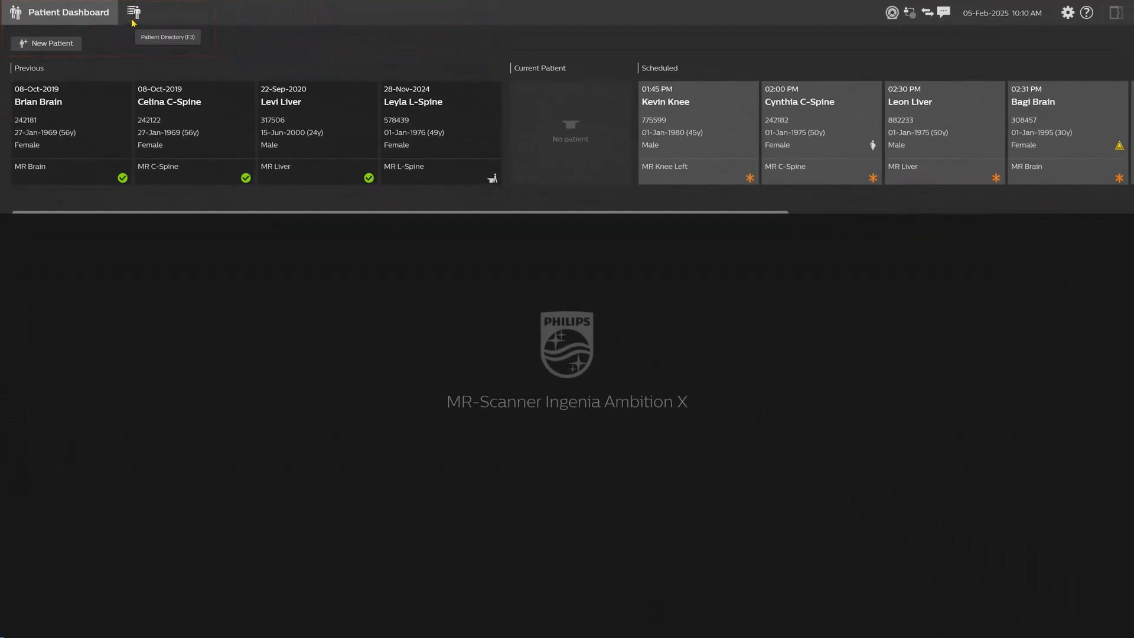
In the Patient Directory, export the series of the 21-Sep-2020 10:45 AM MR Brain study to EasyAccess, and close the directory.
left_click(134, 13)
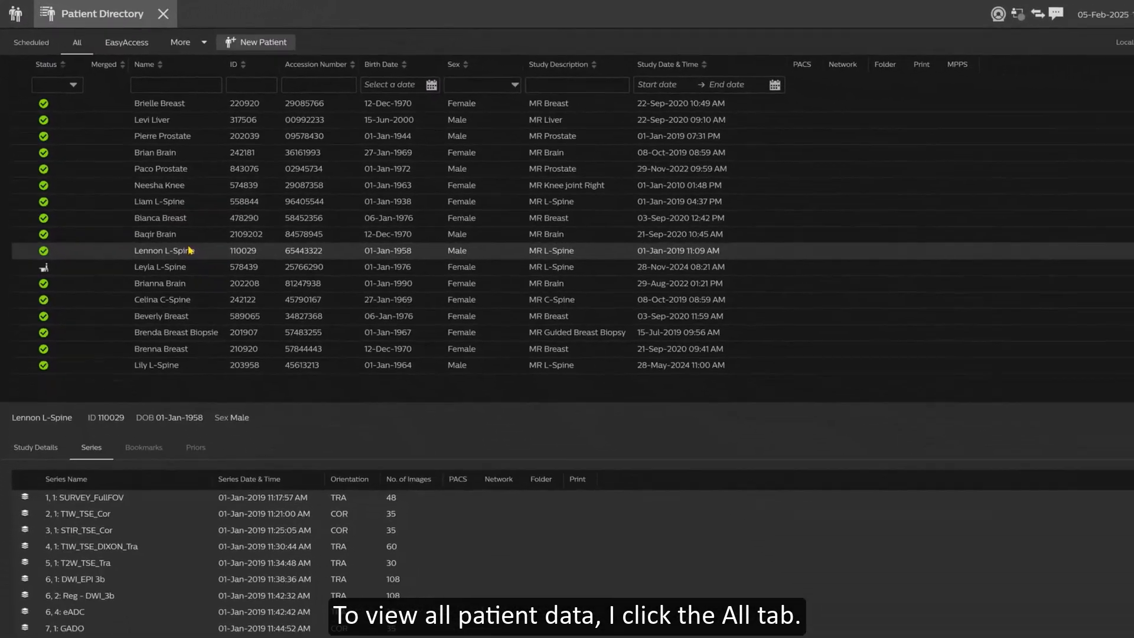
left_click(179, 233)
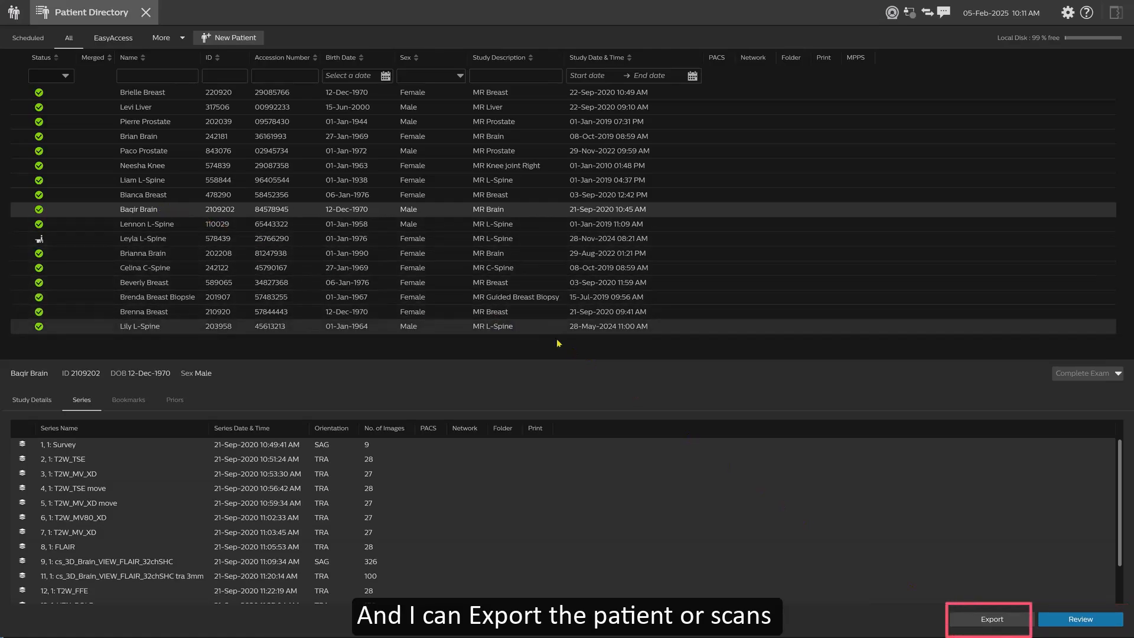
left_click(985, 619)
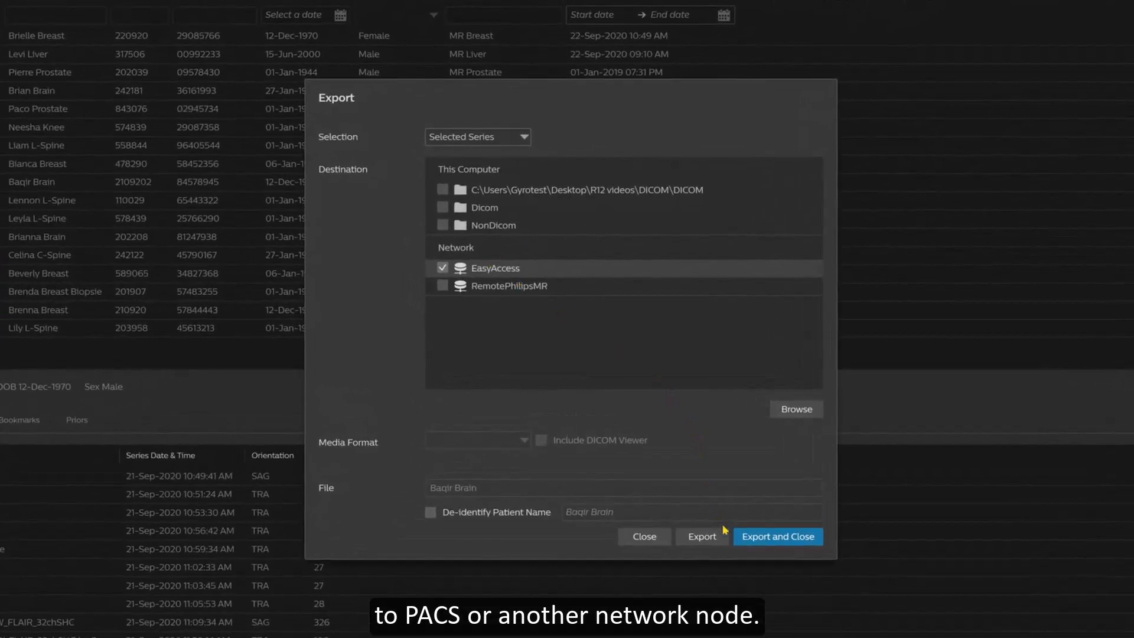
left_click(765, 539)
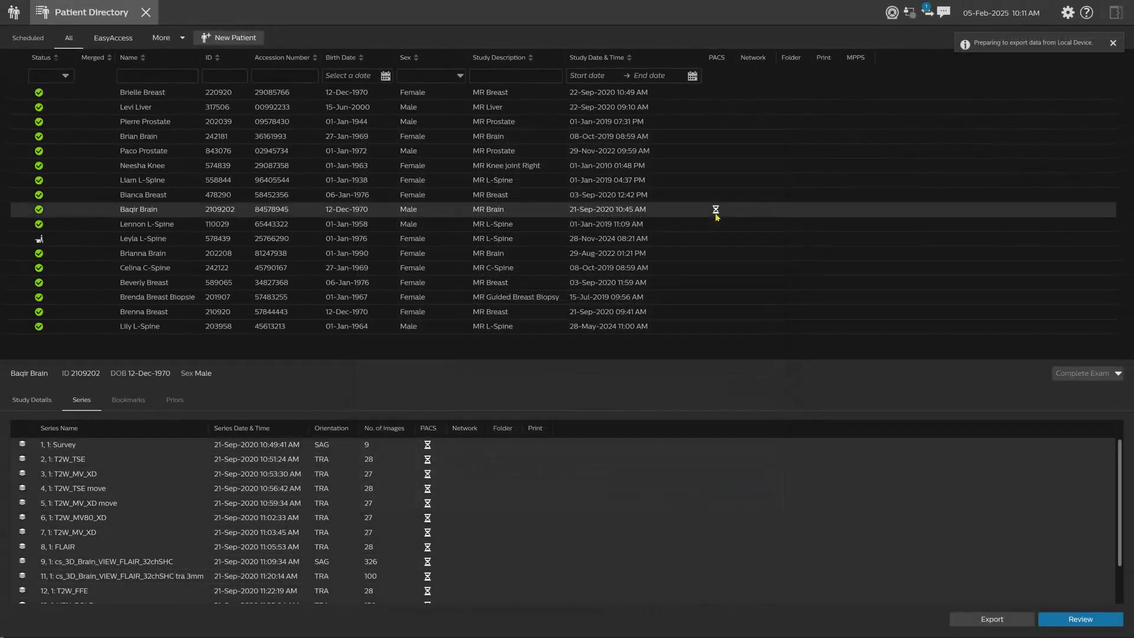
right_click(116, 188)
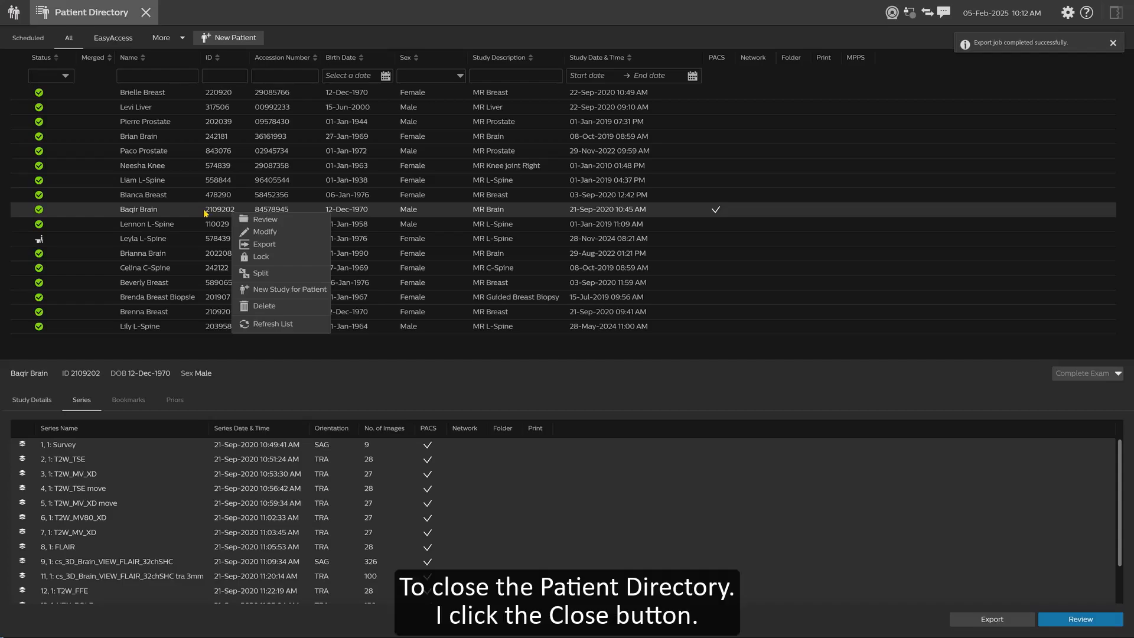
left_click(144, 16)
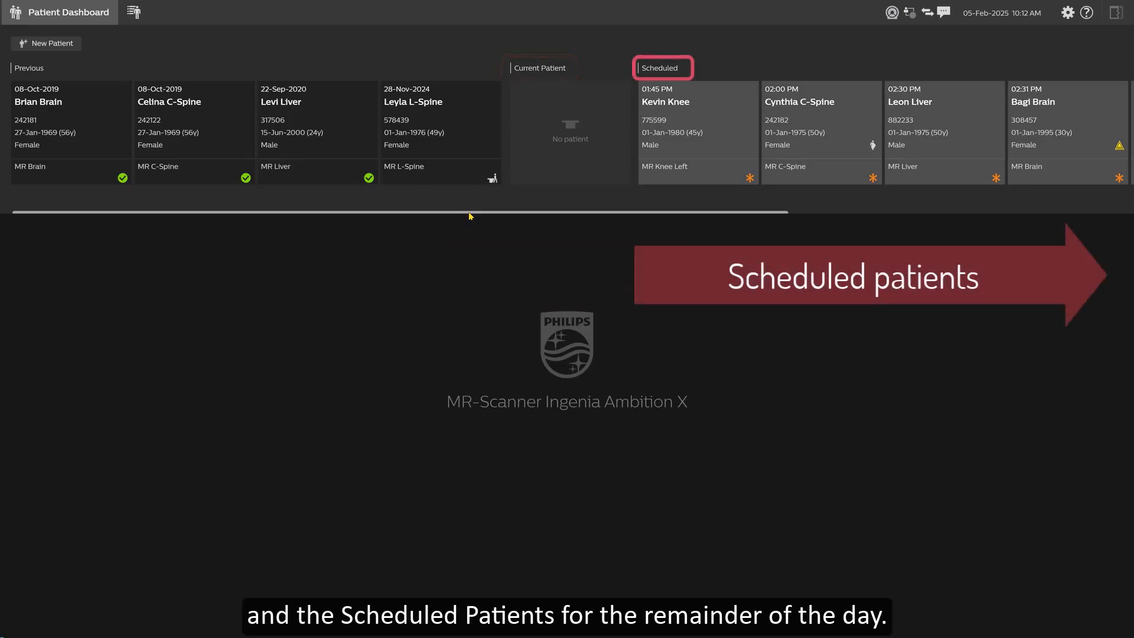
Open the scheduled 01:45 PM MR Knee Left patient and enter a weight of 75 kg and No for implant.
left_click_drag(471, 216, 835, 215)
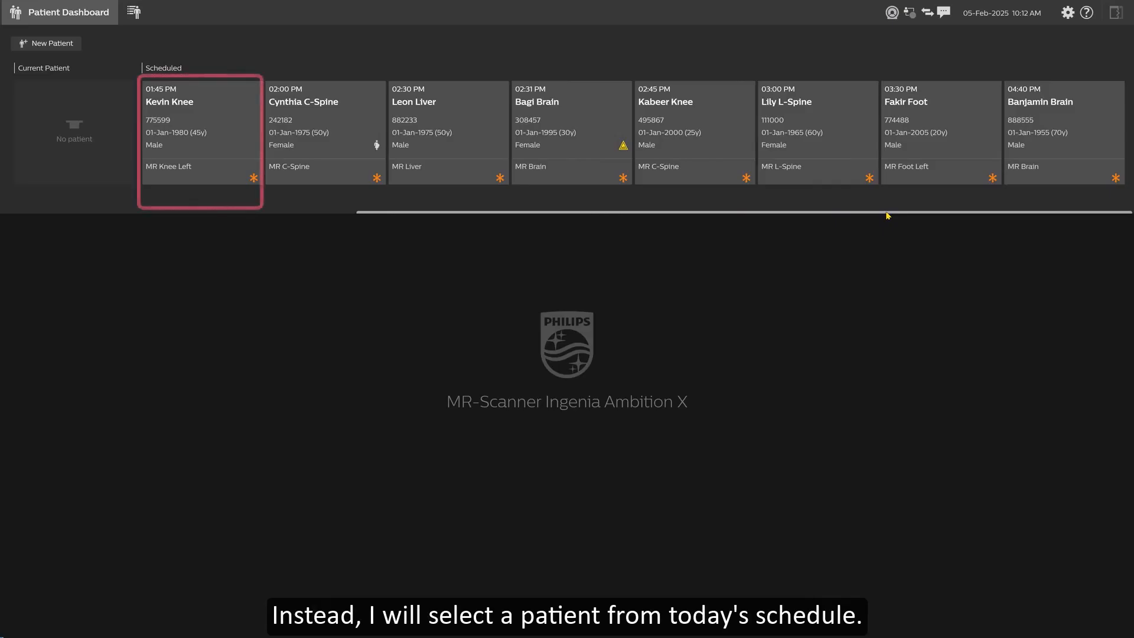
mouse_move(223, 147)
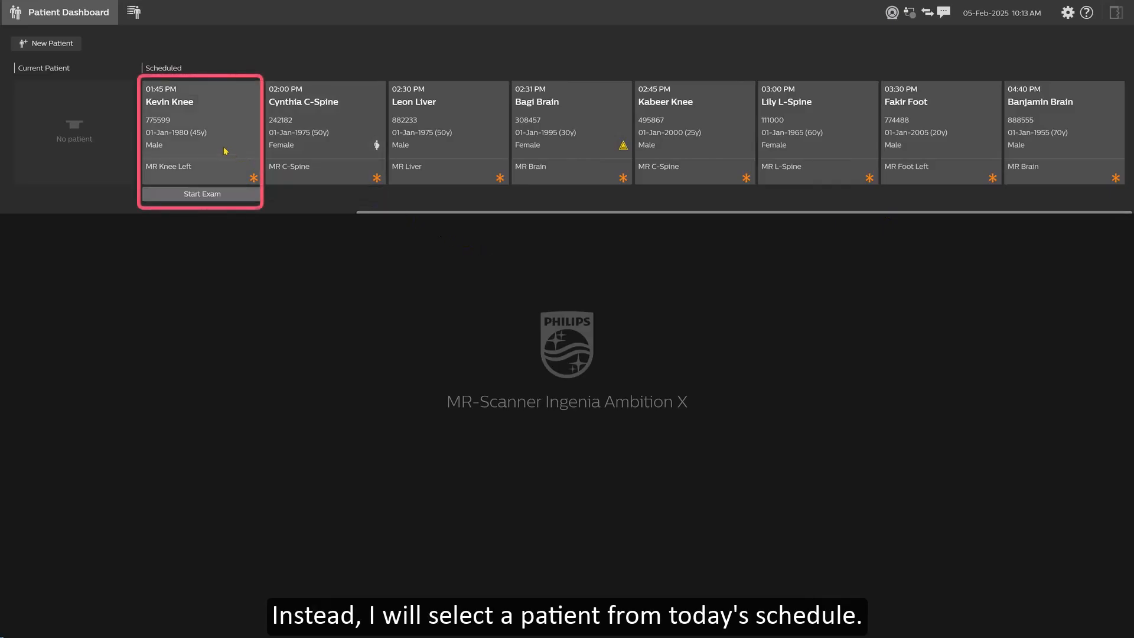
left_click(199, 124)
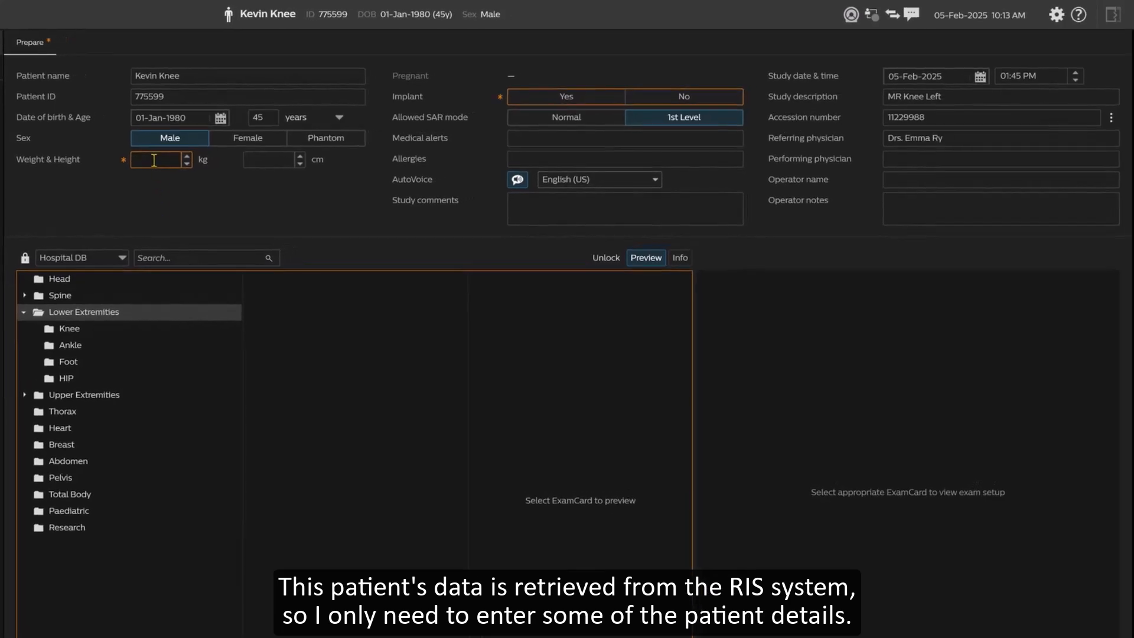
type("75")
left_click(683, 97)
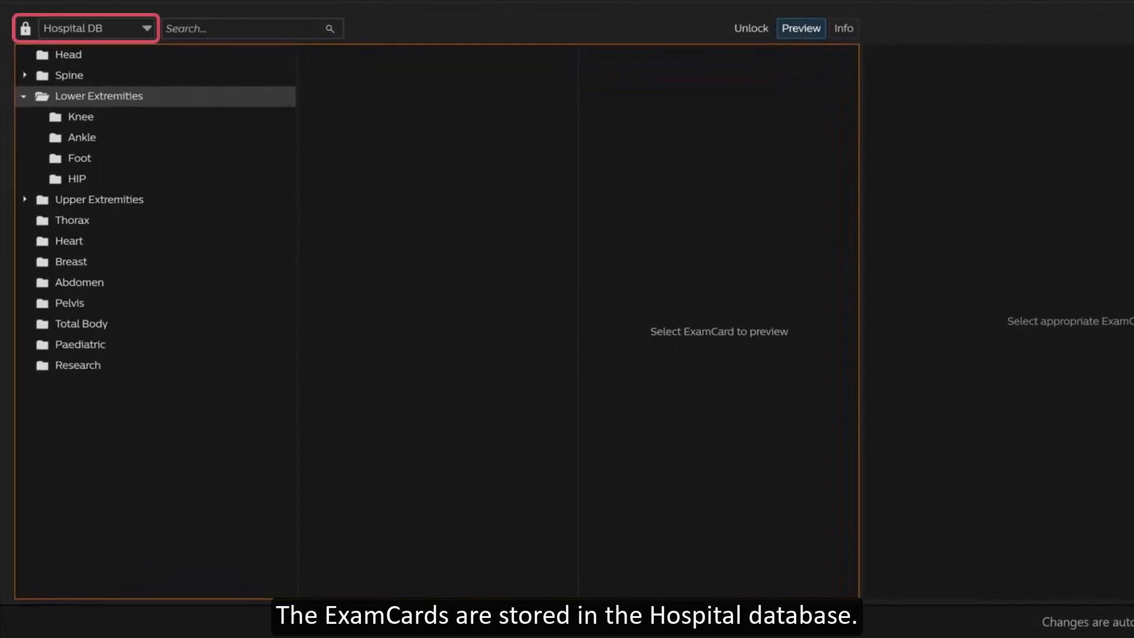
Add the Knee Left ExamCard from the Lower Extremities Knee folder of the Hospital DB to the exam.
left_click(81, 121)
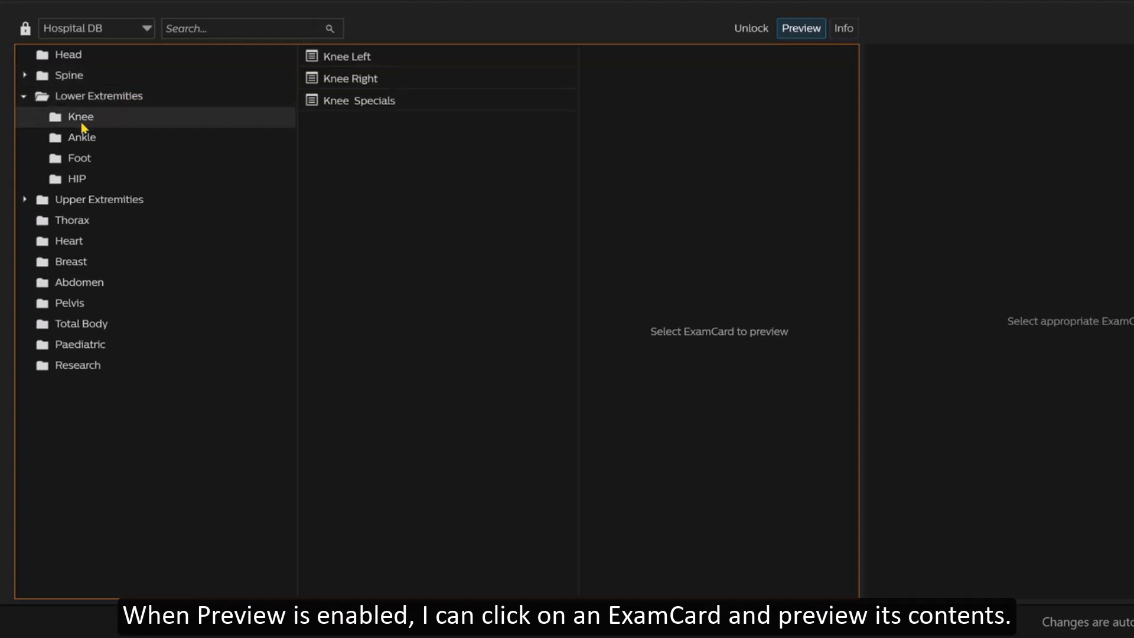
left_click(374, 57)
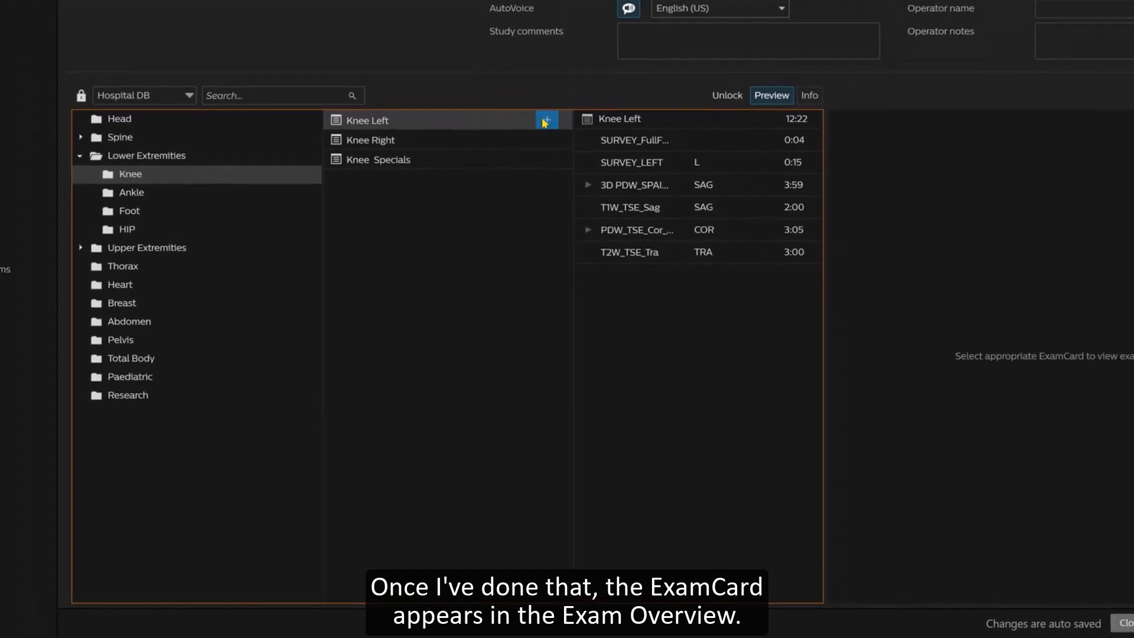
left_click(546, 122)
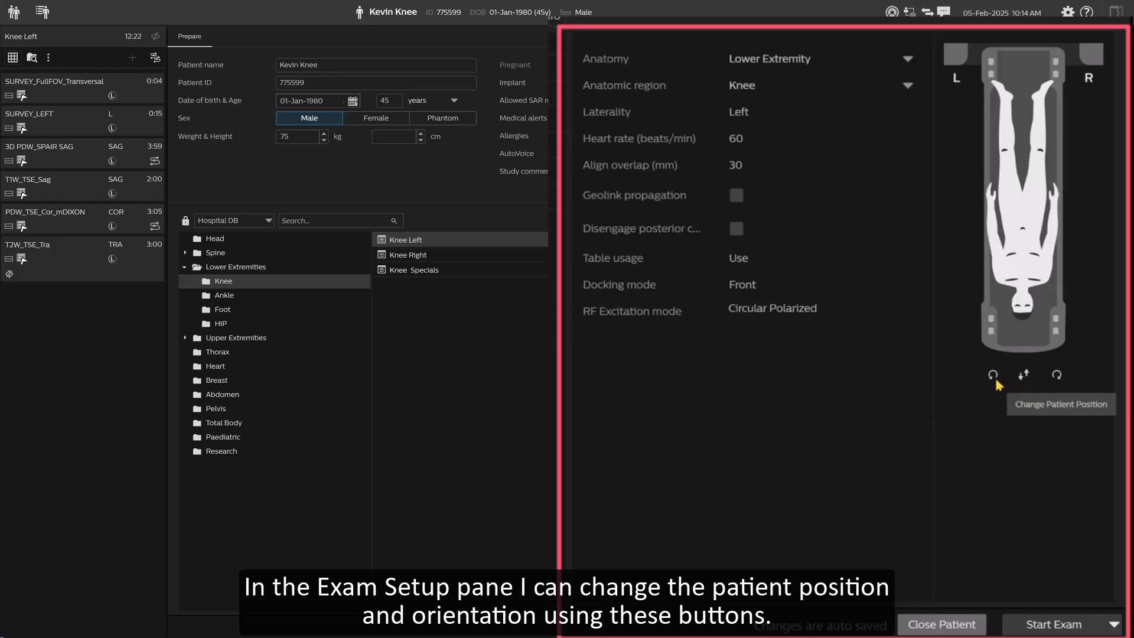
Flip the patient position and back in the exam setup, and start the exam with the SURVEY_FullFOV_Transversal scan.
left_click(1023, 377)
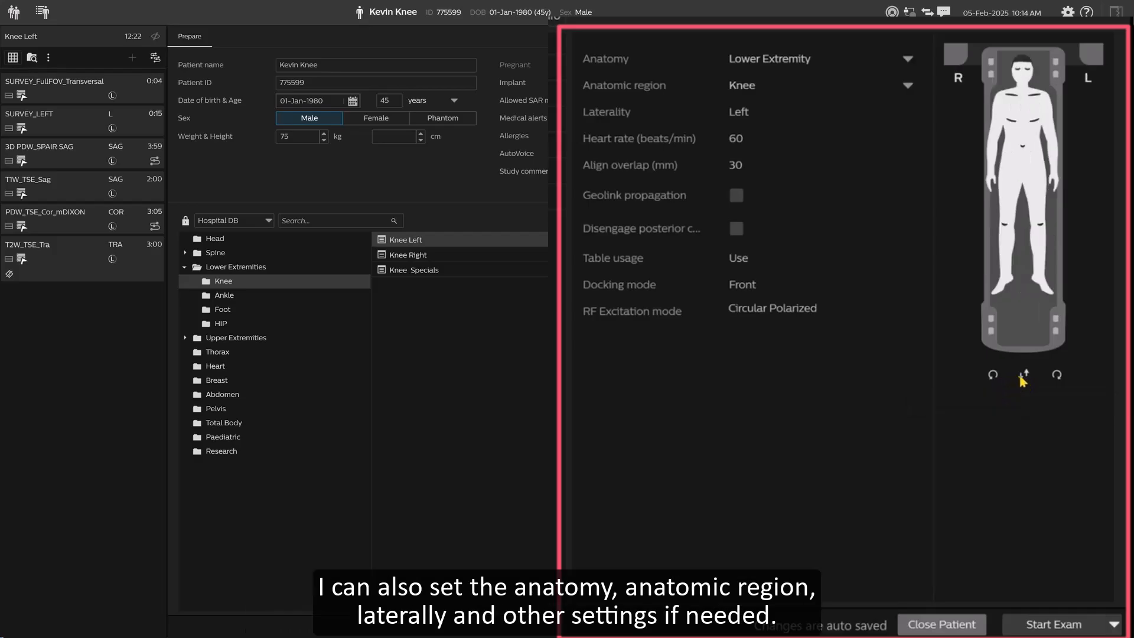
left_click(1023, 377)
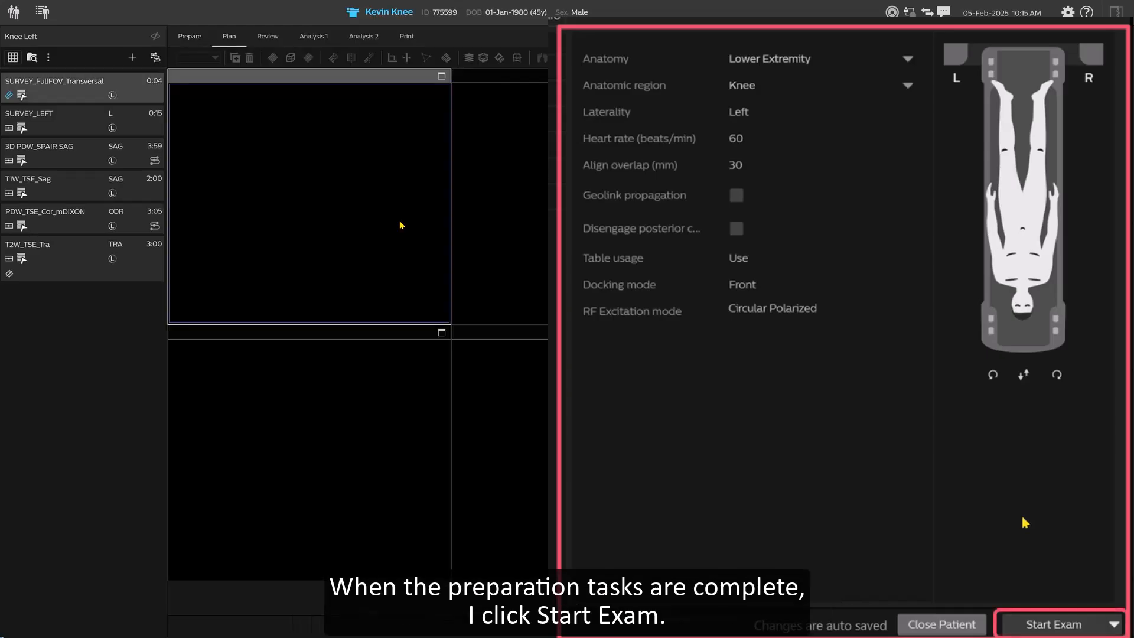
left_click(1052, 624)
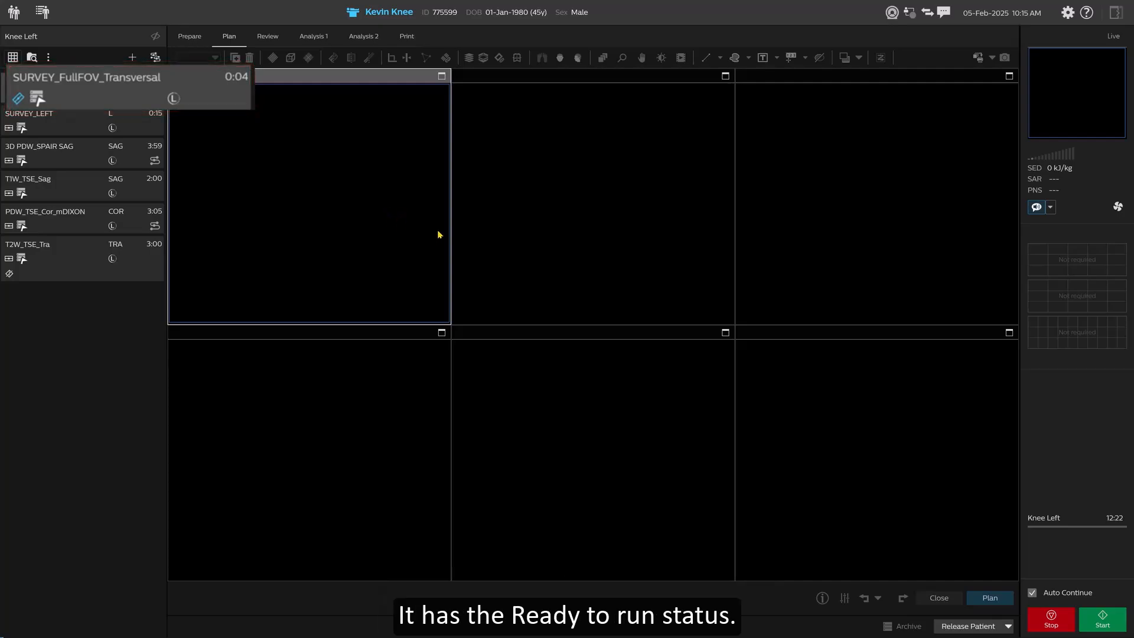
left_click(1096, 621)
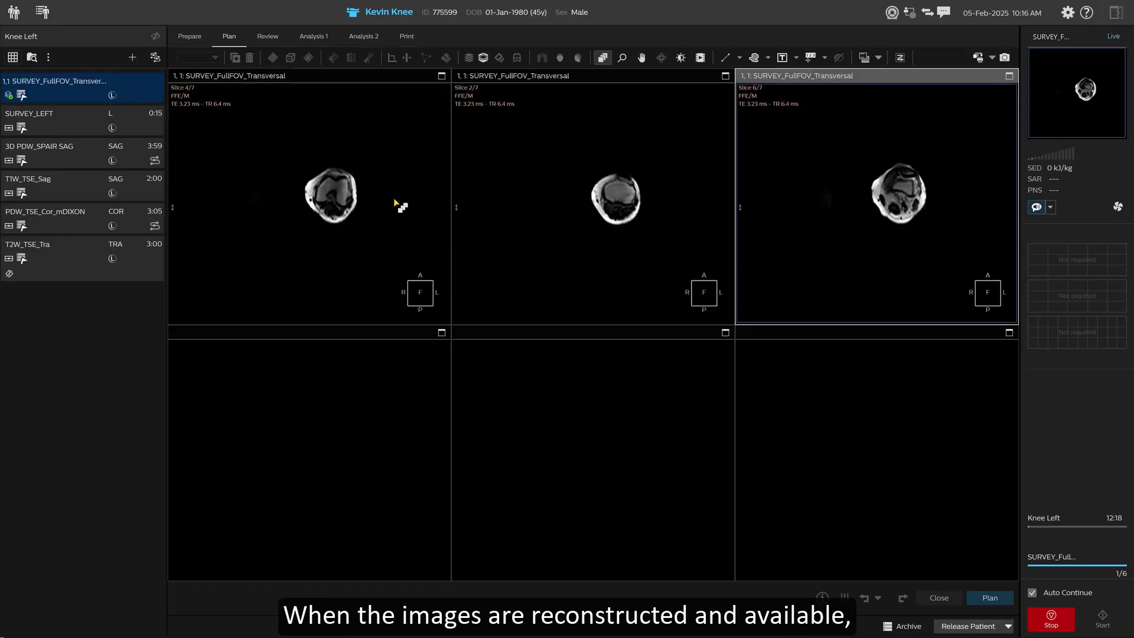
Enlarge the slice 4/7 viewport and the slice 6/7 viewport in turn, restoring the six-viewport layout each time.
left_click(367, 222)
double_click(365, 219)
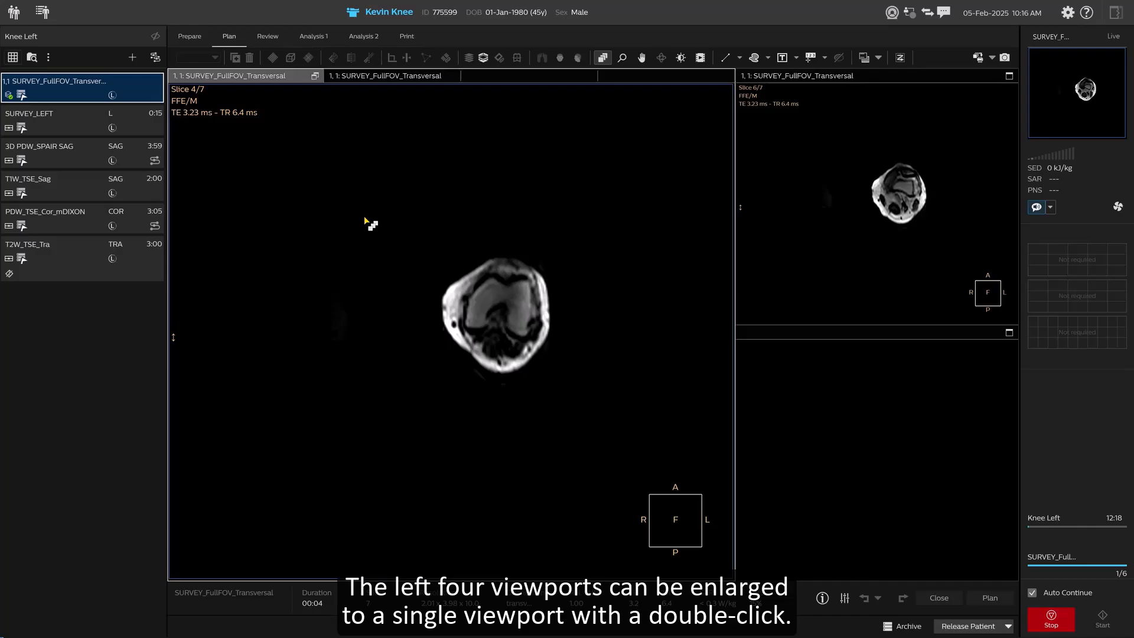
double_click(364, 219)
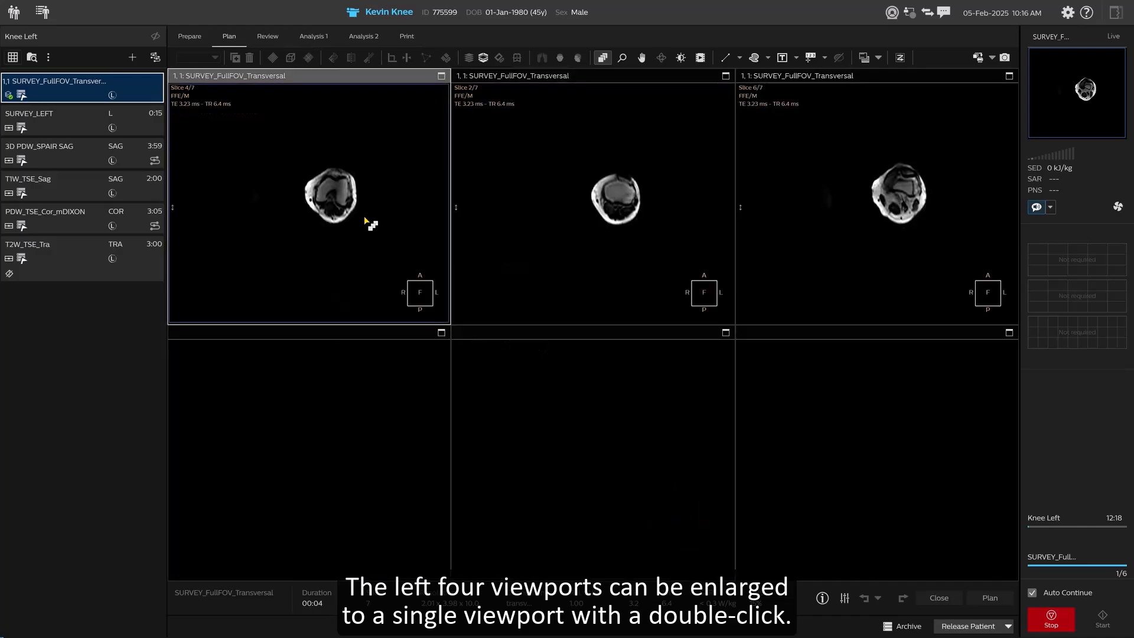
left_click(818, 239)
double_click(818, 239)
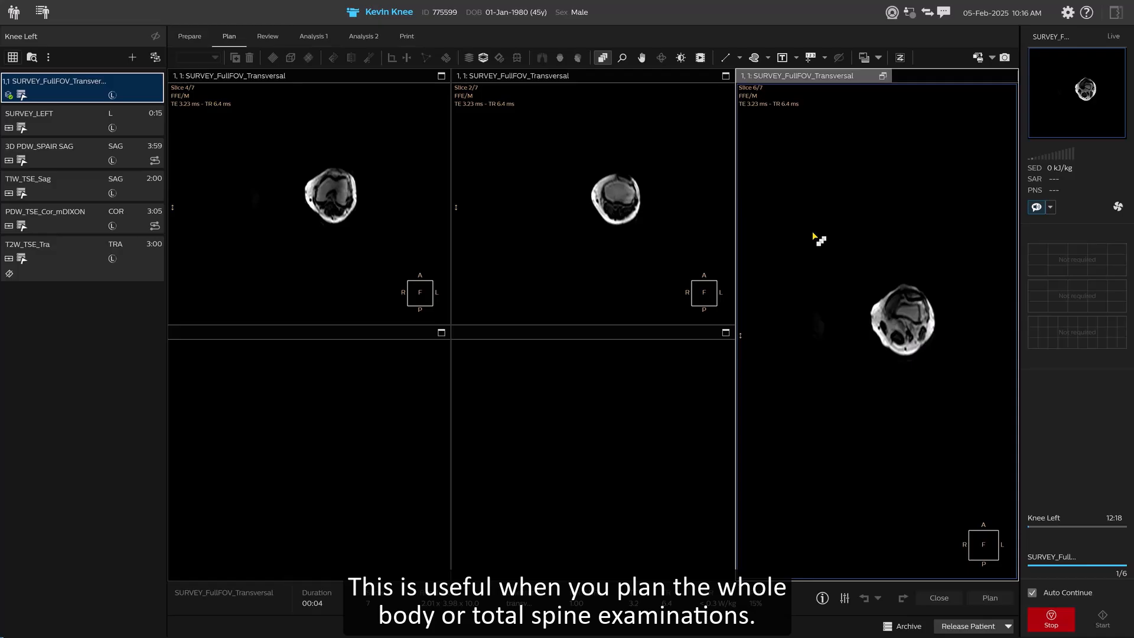
double_click(819, 239)
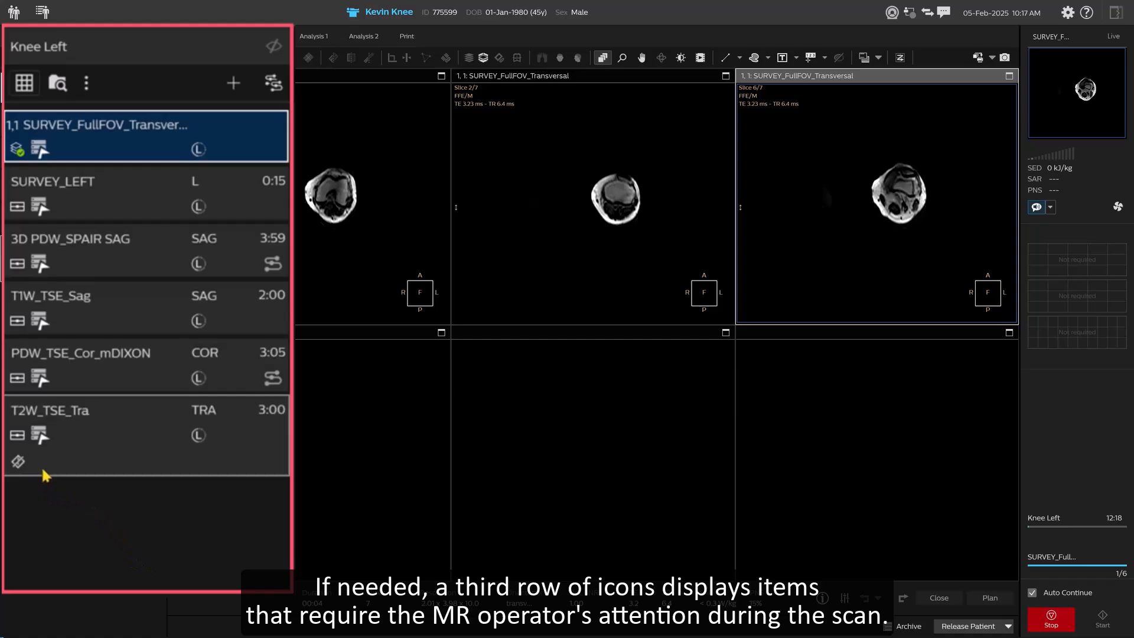
Show the options for modifying the 3D PDW_SPAIR SAG scan, and switch the Exam Overview to thumbnails and back.
mouse_move(18, 467)
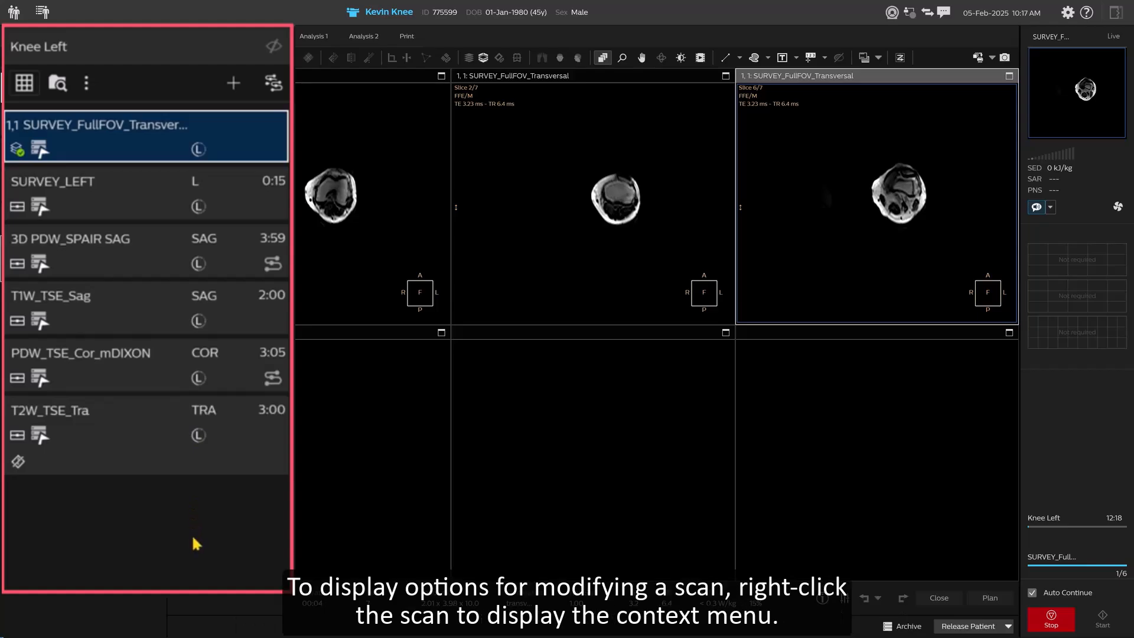
right_click(74, 268)
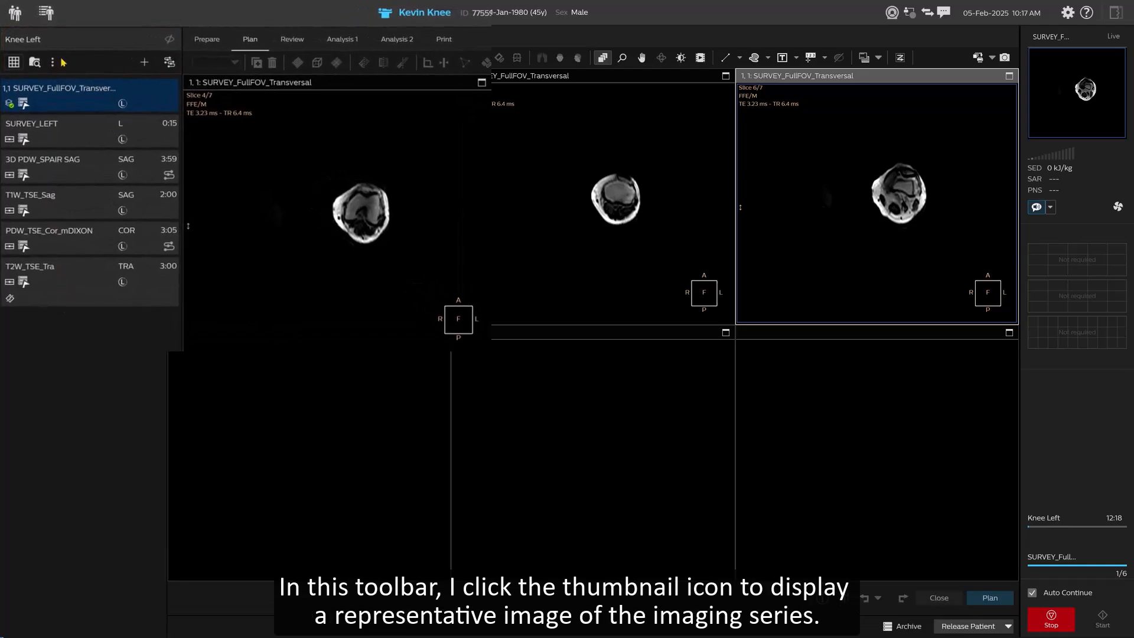
left_click(15, 71)
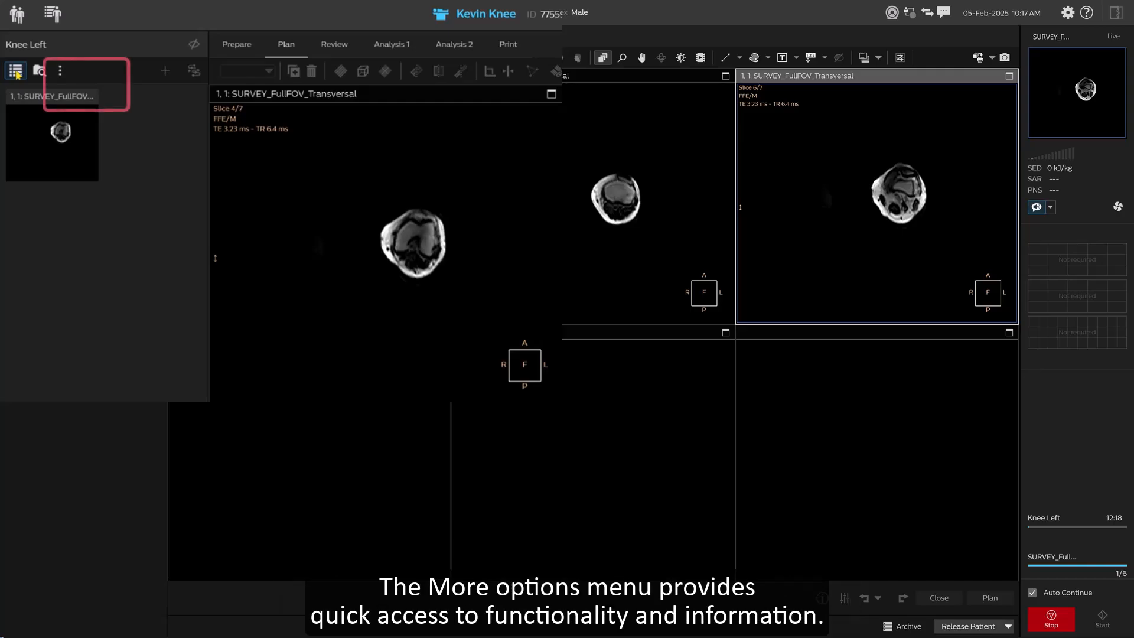
left_click(16, 72)
Review the additional ExamCard options, and show and hide the post-processing steps for all scans and for 3D PDW_SPAIR SAG.
left_click(60, 71)
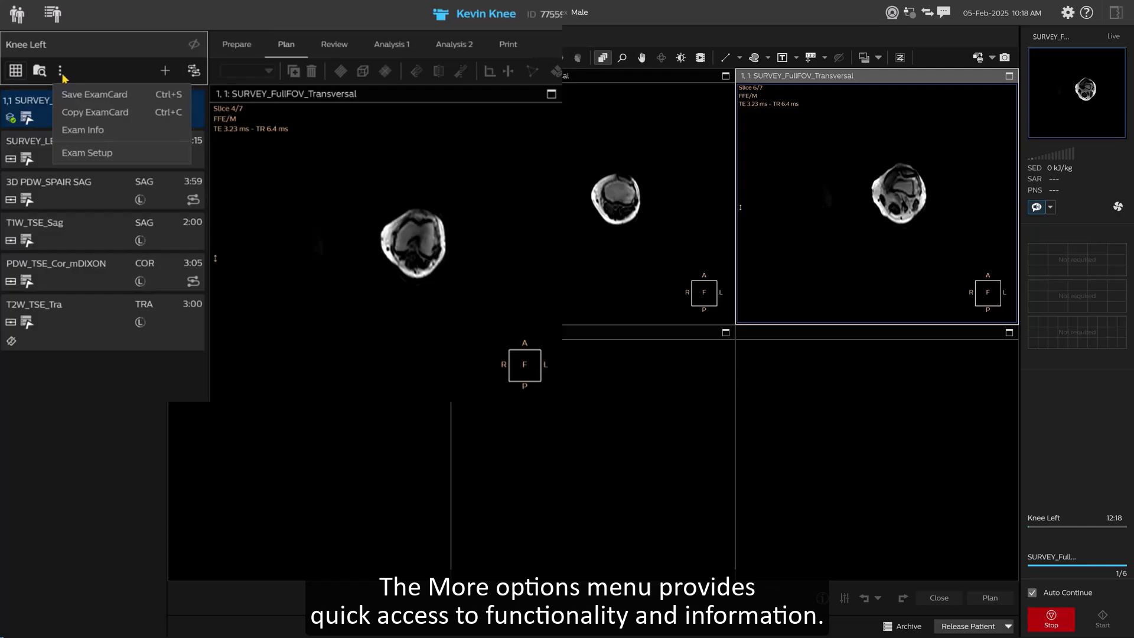
left_click(62, 74)
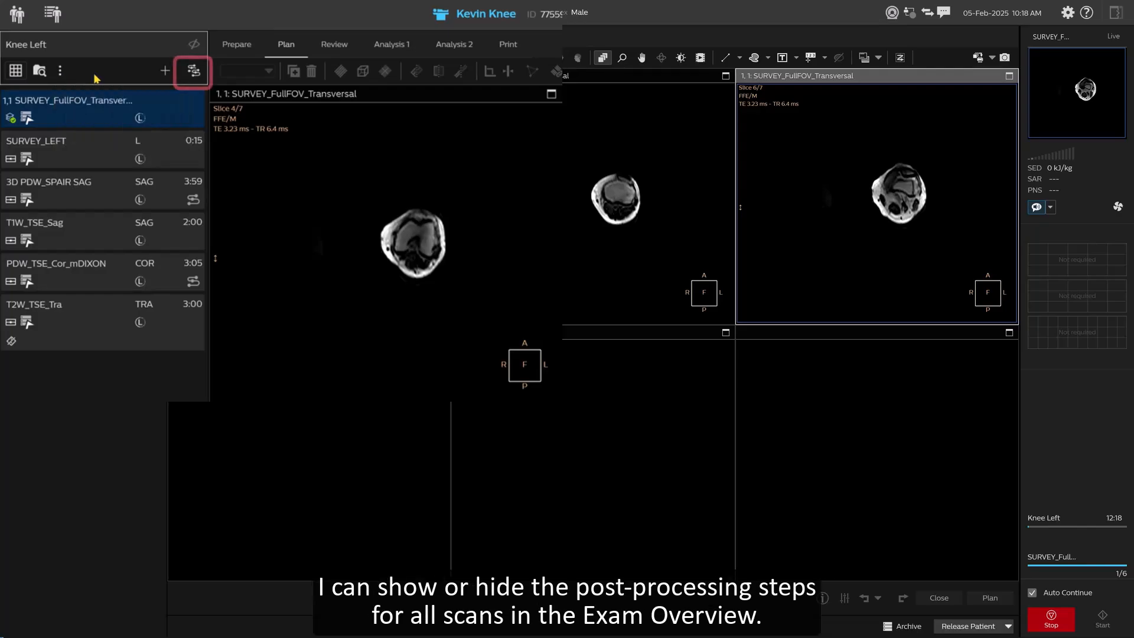
left_click(194, 72)
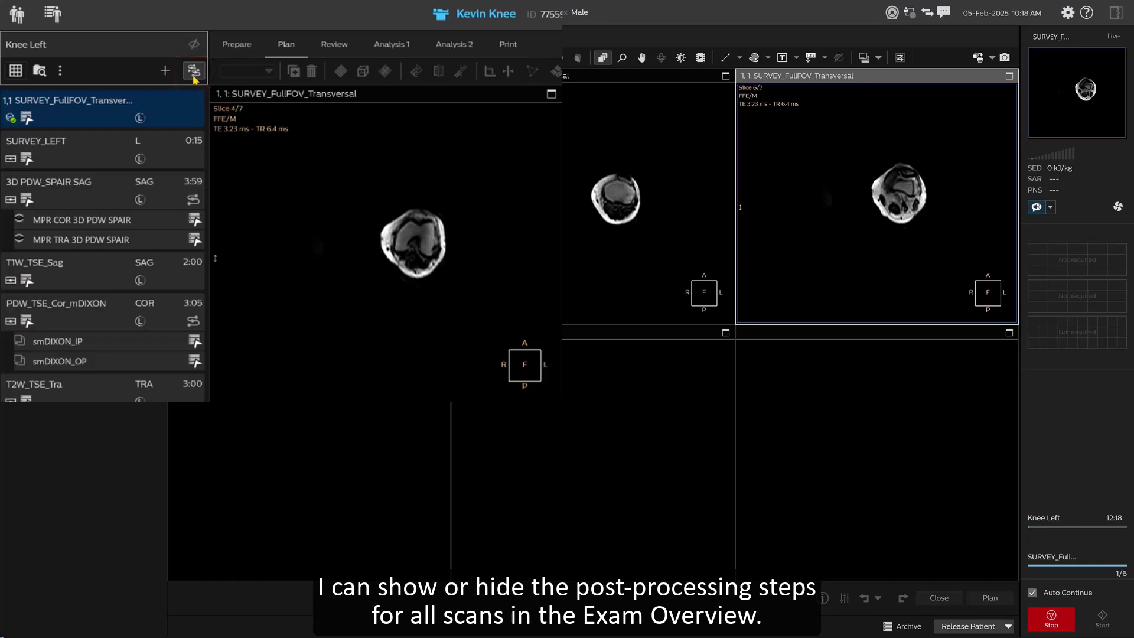
left_click(194, 75)
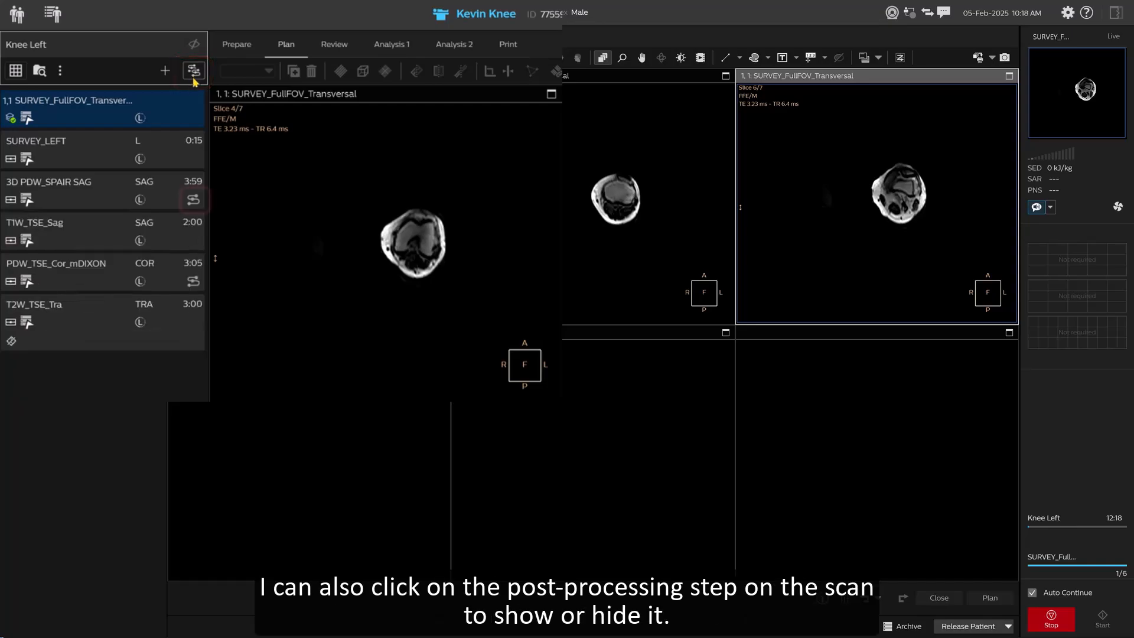
left_click(193, 200)
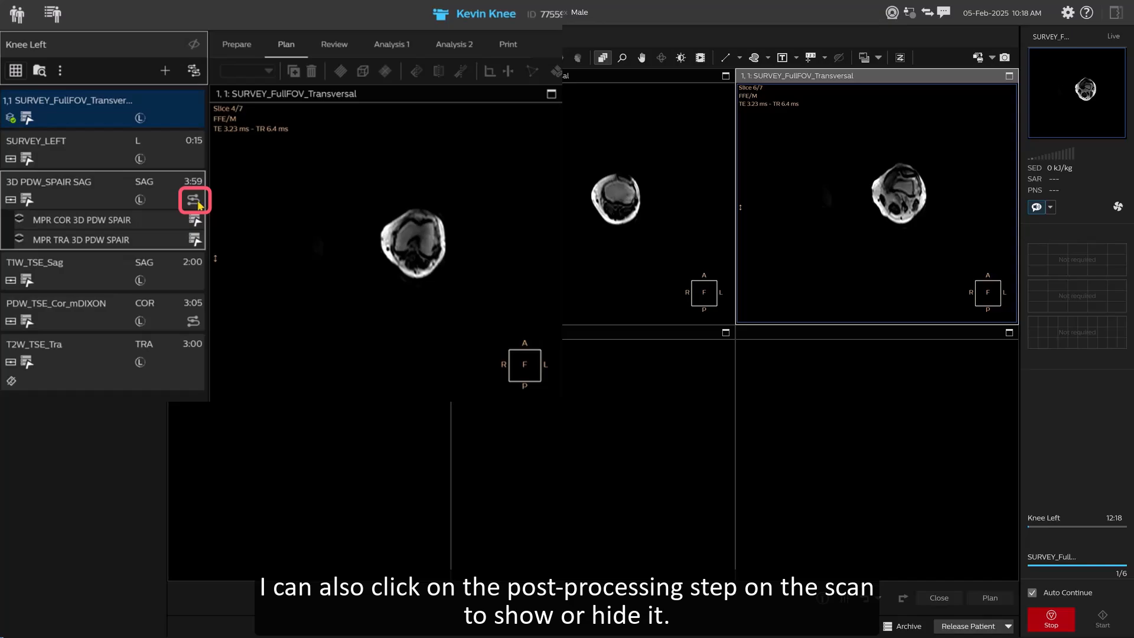
left_click(193, 201)
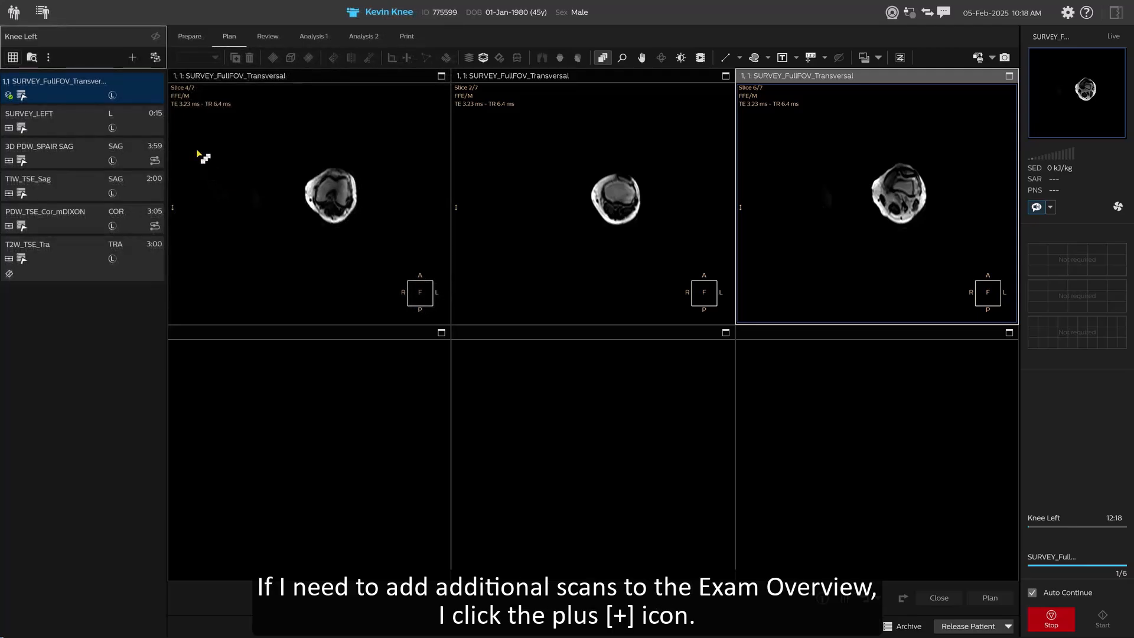
Search the Hospital DB for scans matching mffe and add mFFE COR from the Knee Specials ExamCard to the exam.
left_click(132, 59)
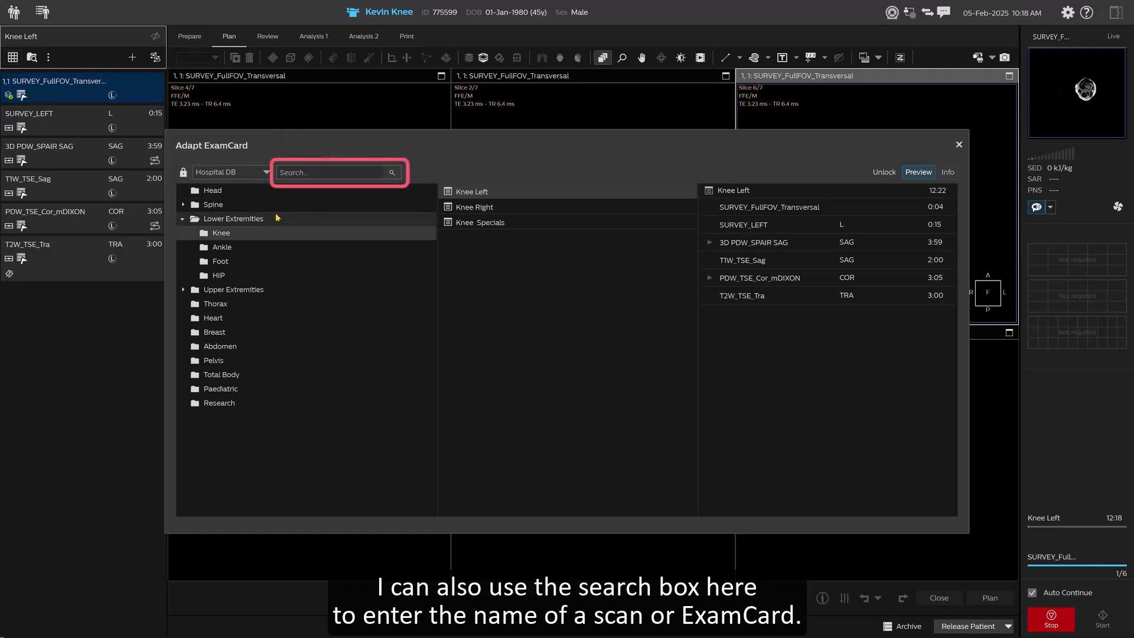
type("mfle")
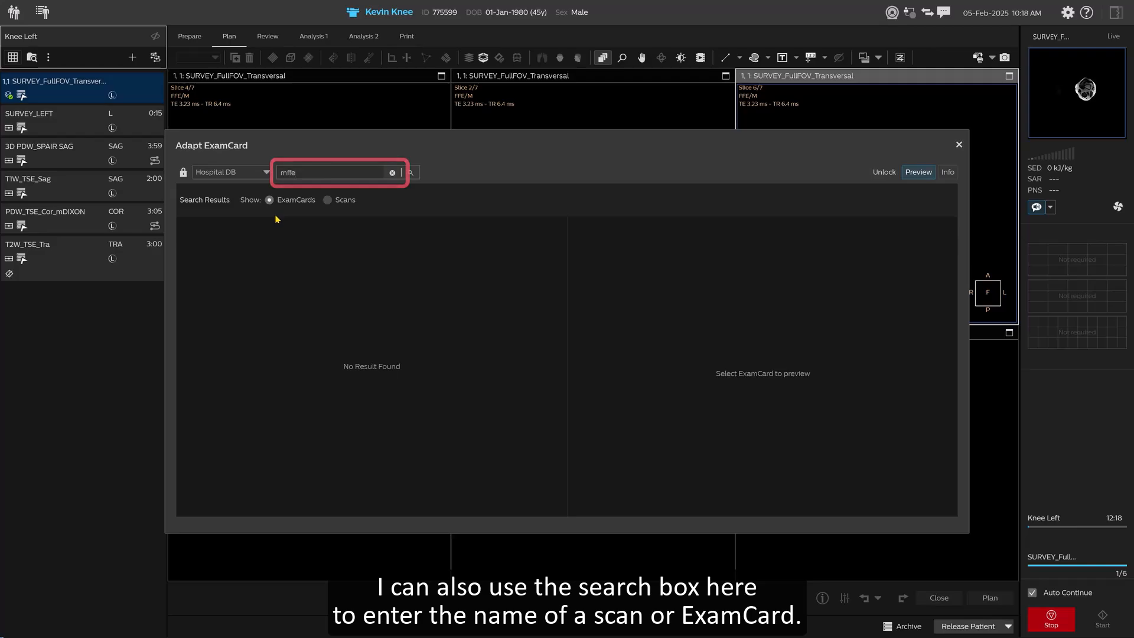
left_click(328, 202)
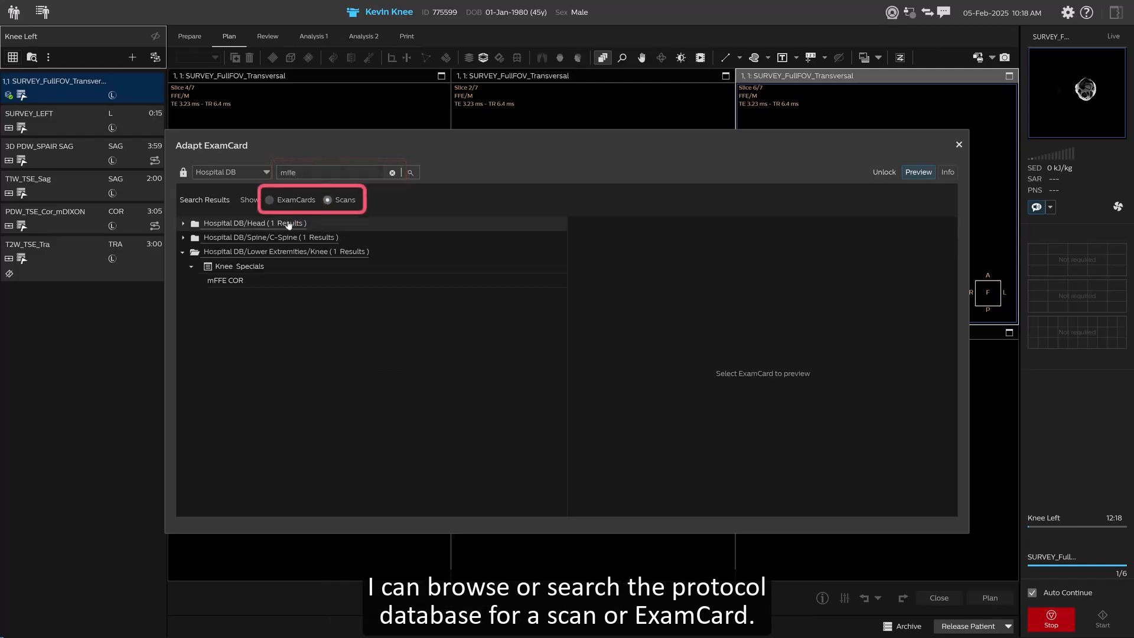
left_click(262, 280)
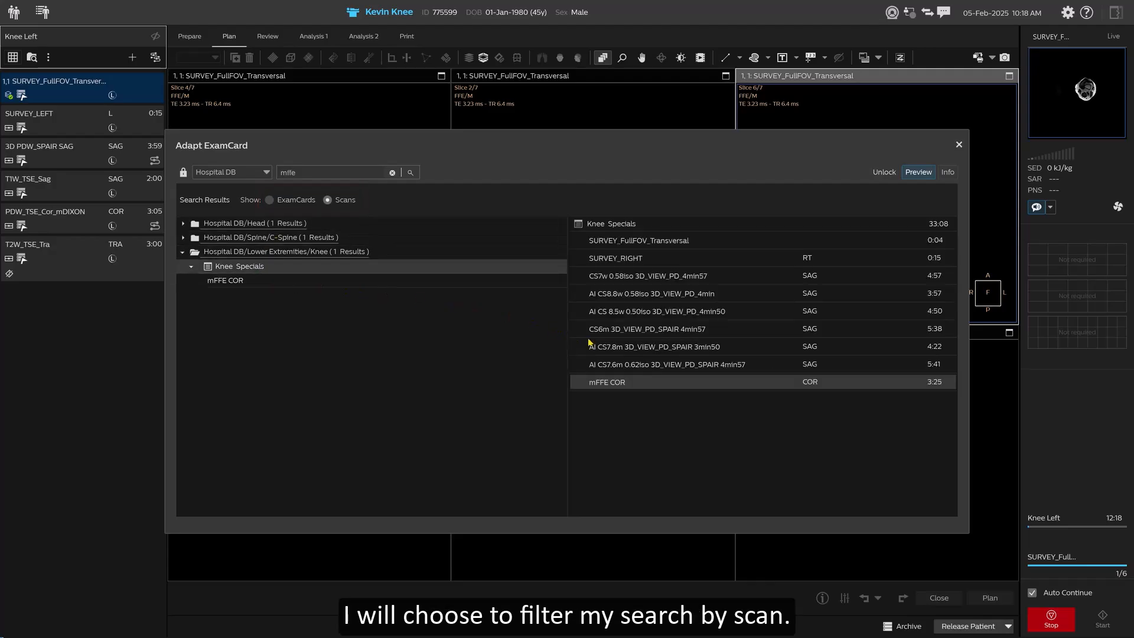
mouse_move(936, 382)
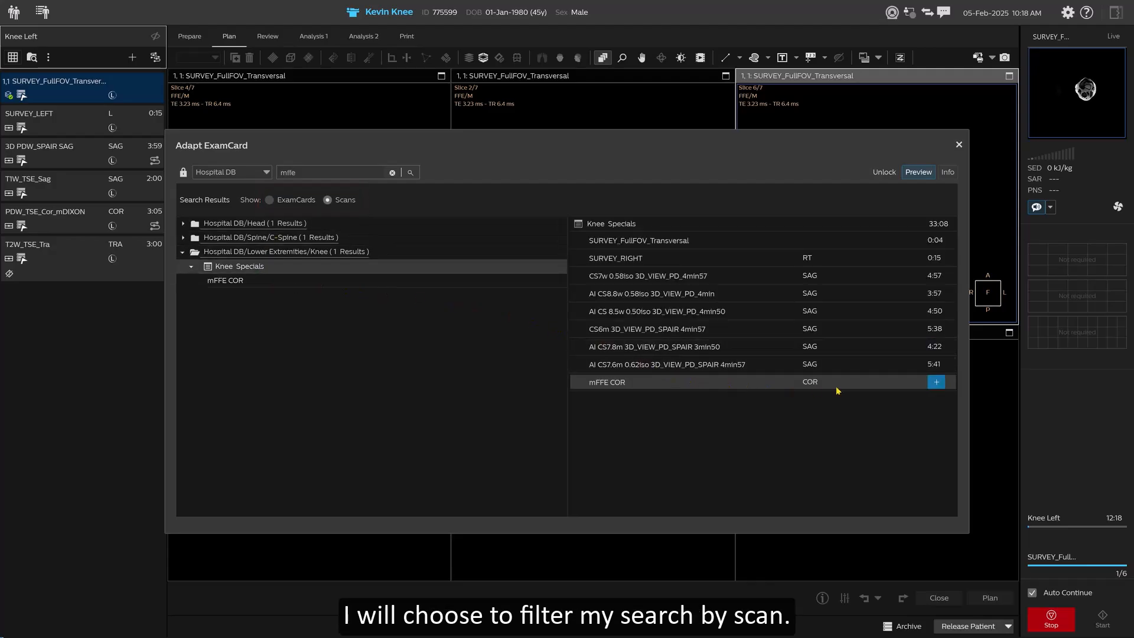
left_click(936, 383)
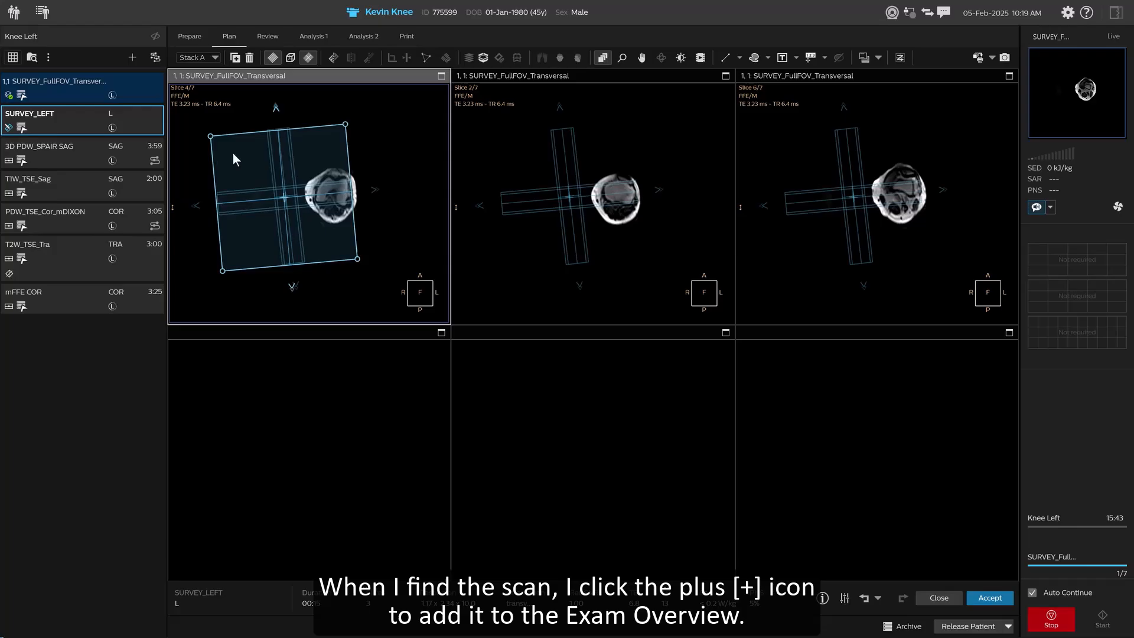
Centre the two narrow SURVEY_LEFT stacks on the knee in the slice 4/7 view and rotate them to the knee's angle.
left_click(282, 196)
left_click_drag(282, 196, 328, 190)
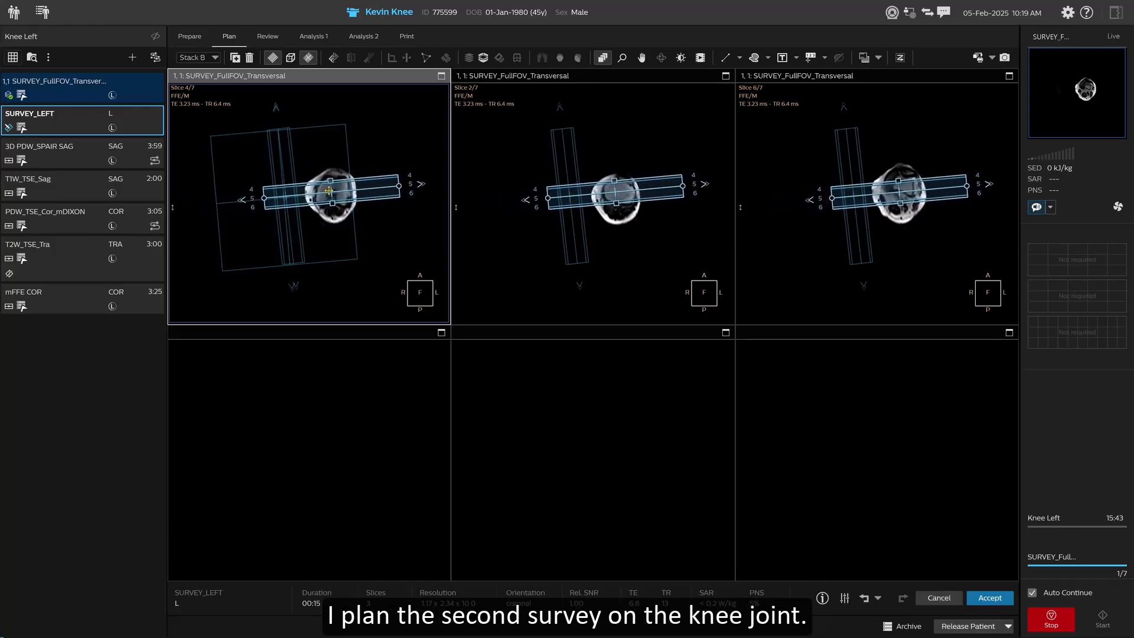
left_click_drag(400, 187, 406, 210)
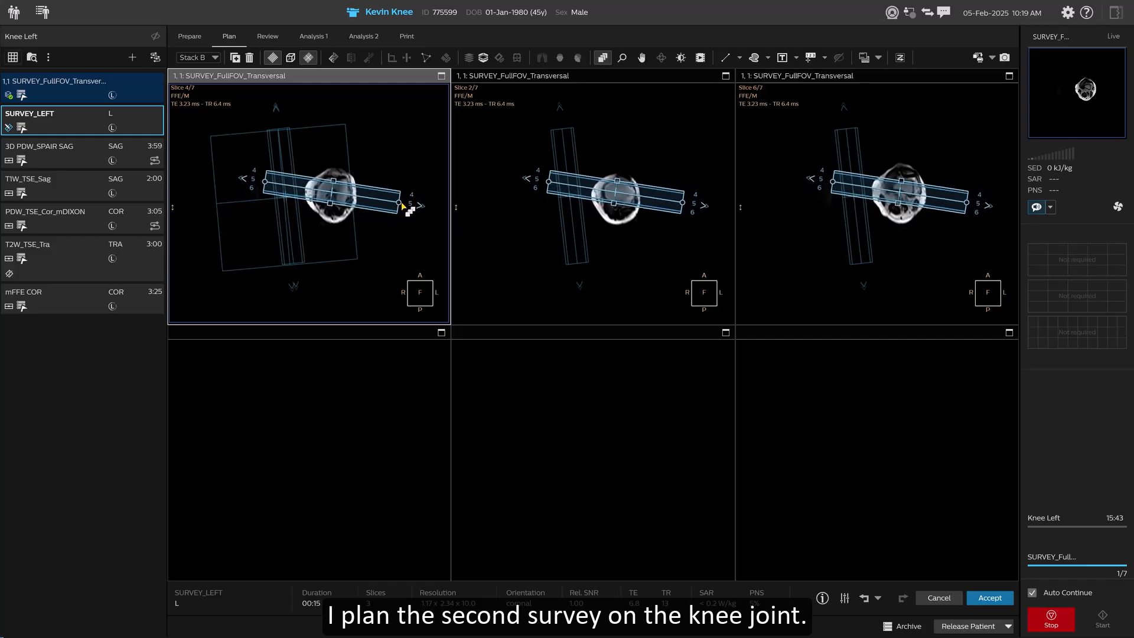
left_click(286, 164)
left_click_drag(287, 195, 334, 192)
left_click_drag(325, 125, 359, 139)
Centre Stack A of SURVEY_LEFT on the knee, rotate it slightly, then accept the planning and start the scan.
left_click(347, 125)
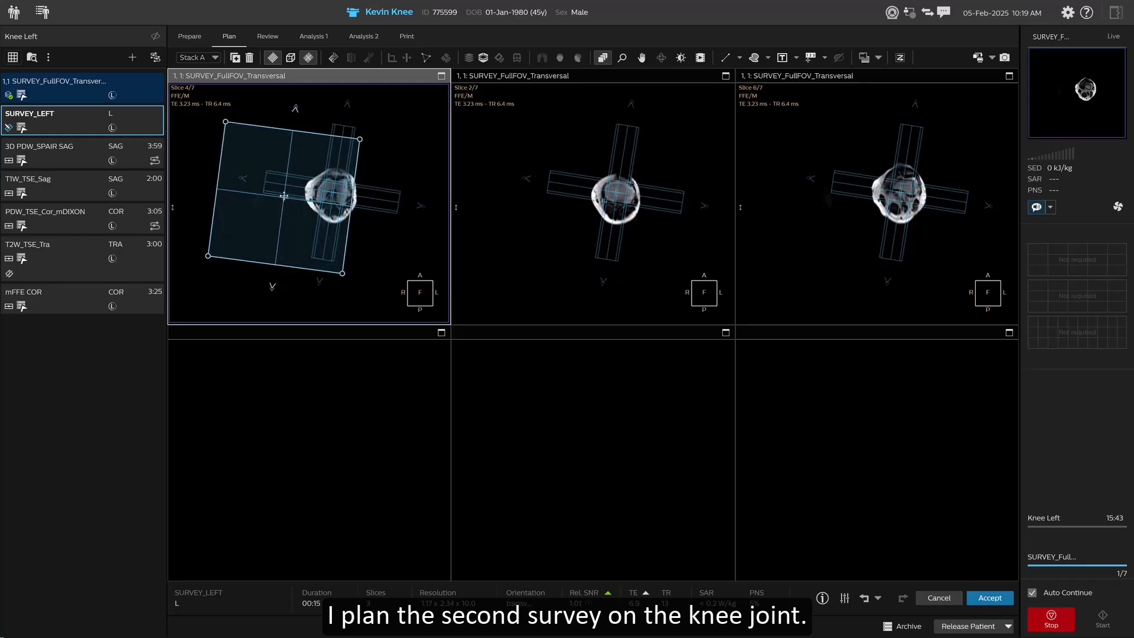
left_click_drag(286, 197, 338, 192)
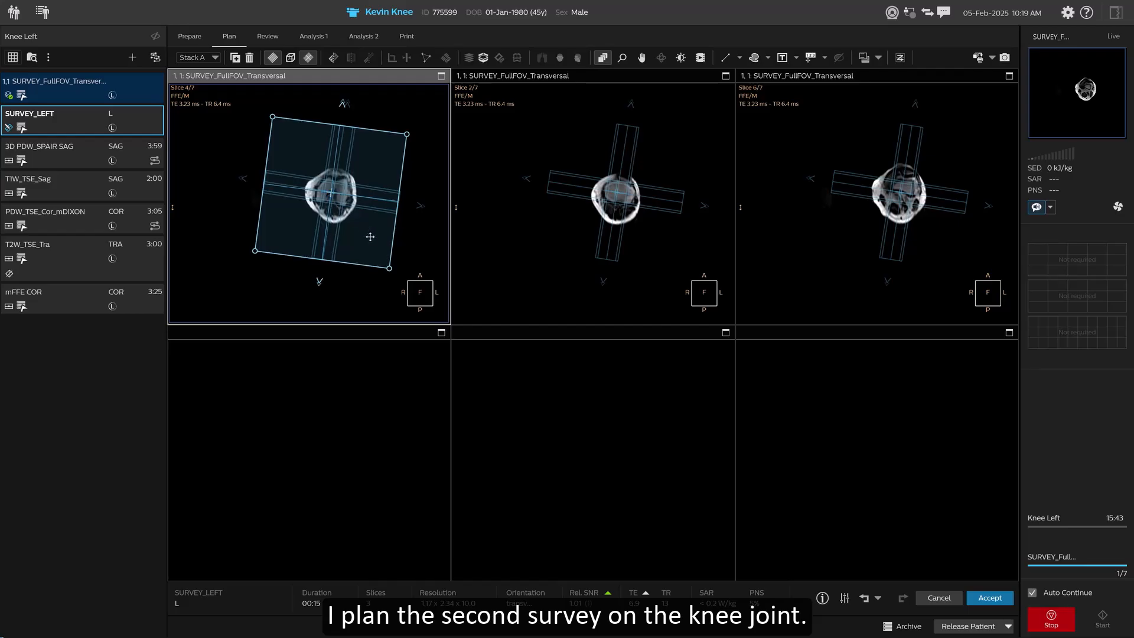
left_click_drag(391, 270, 387, 270)
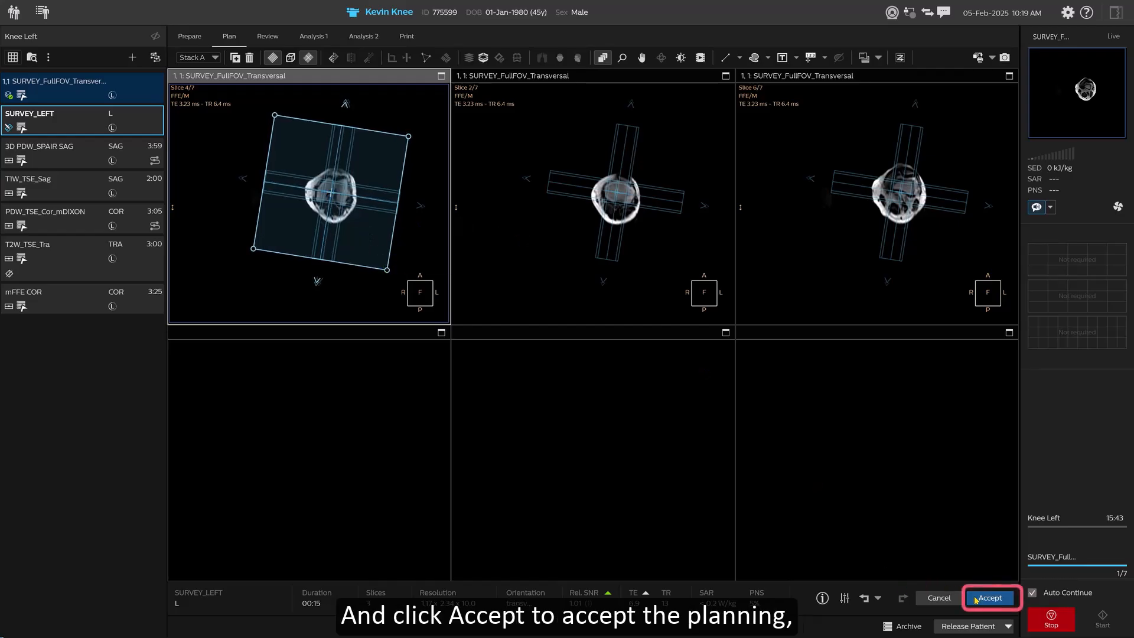
left_click(976, 599)
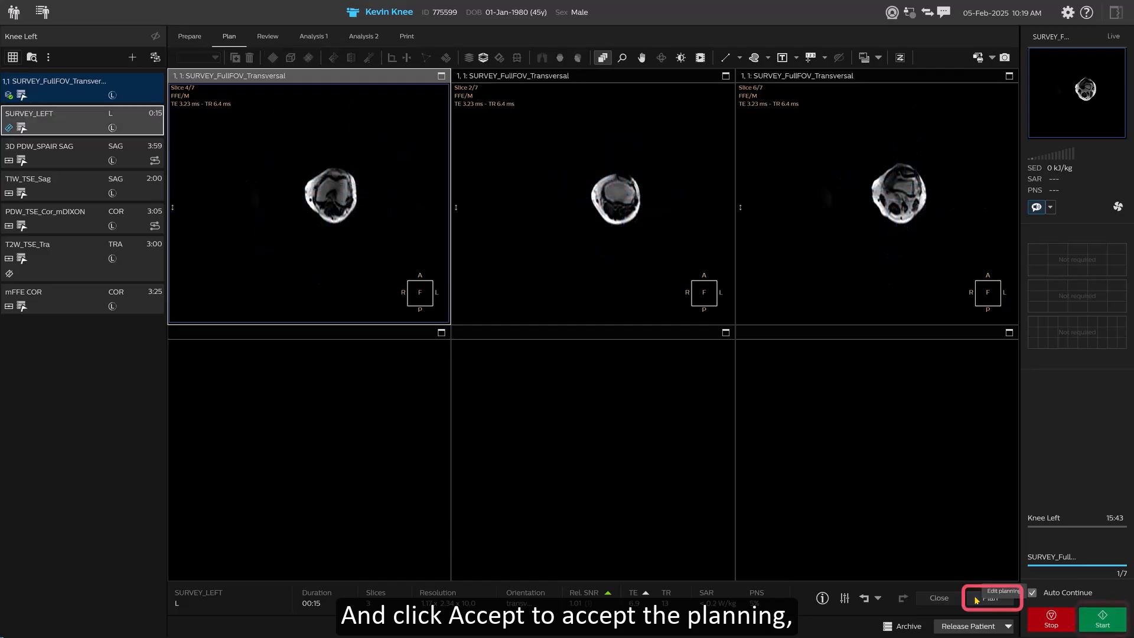
left_click(1091, 625)
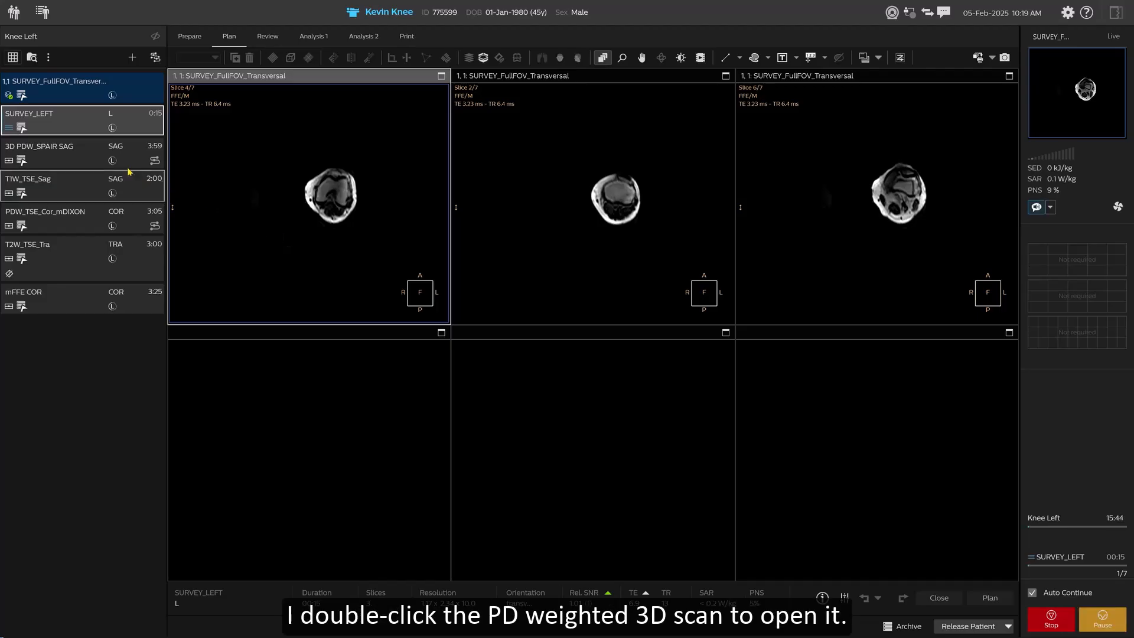
Plan 3D PDW_SPAIR SAG by angling its stack to the knee on the transverse view and reducing it to 325 slices.
double_click(113, 155)
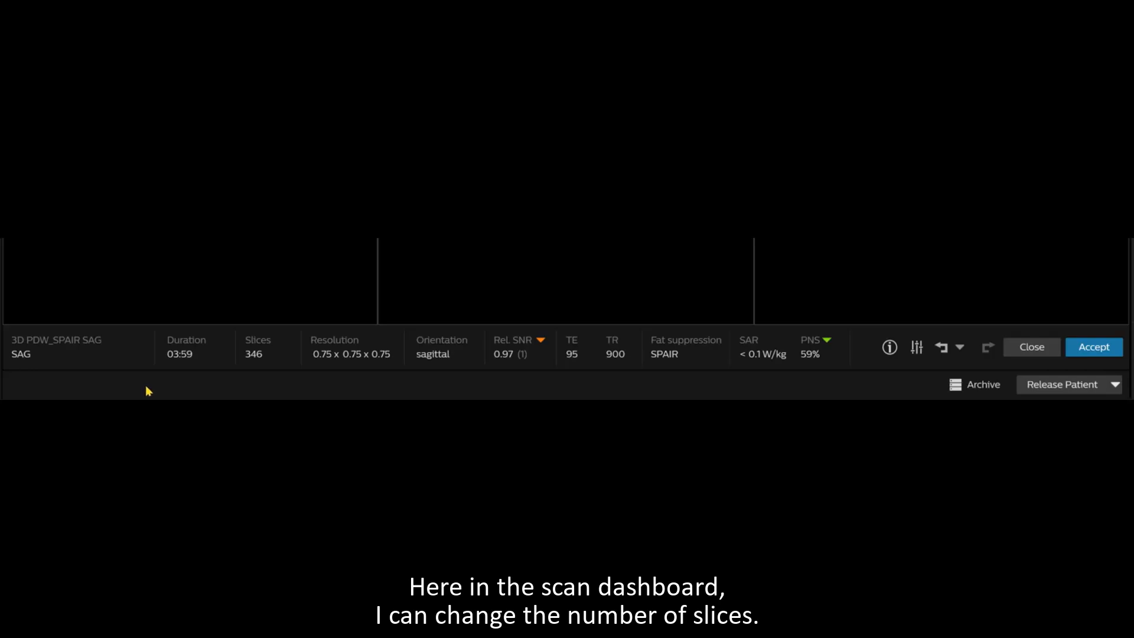
left_click(258, 349)
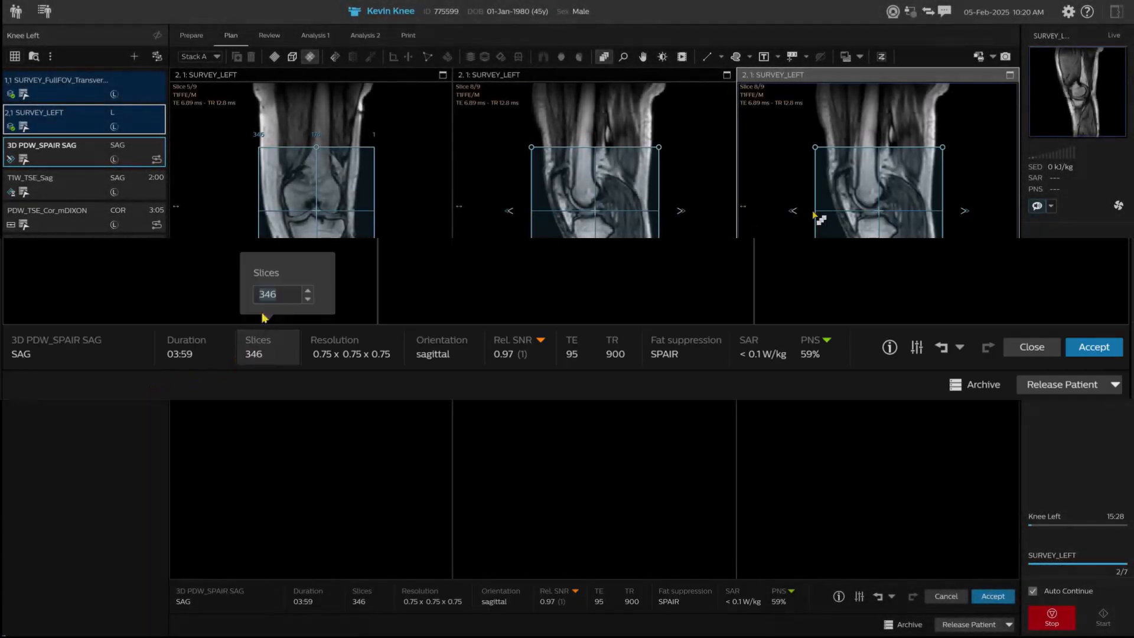
scroll(815, 217, "up", 6)
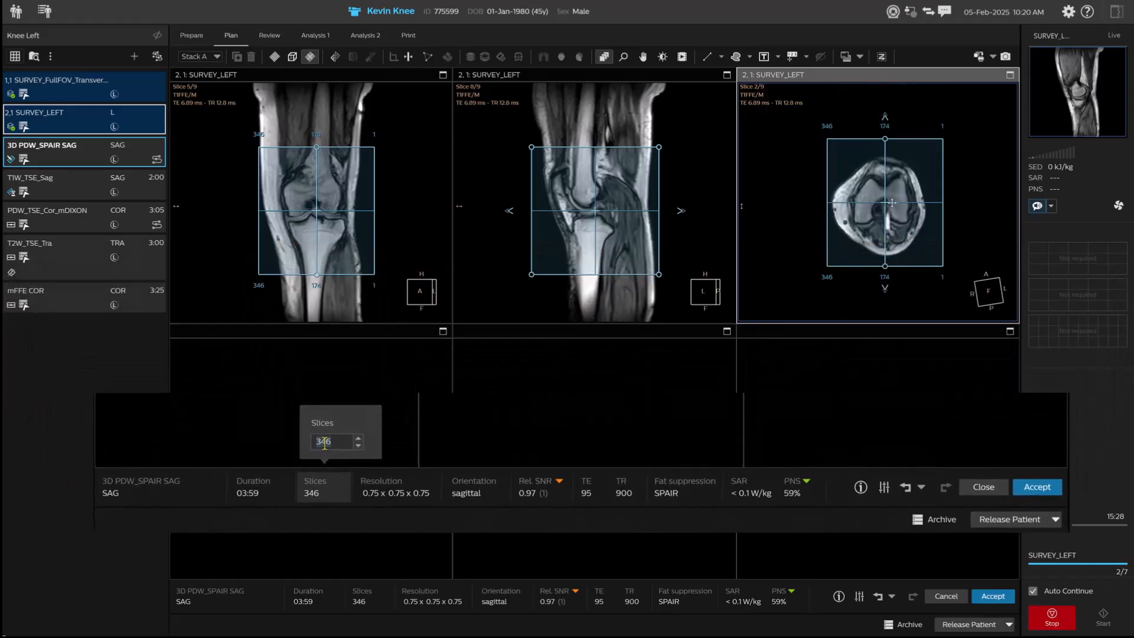
left_click_drag(885, 139, 889, 138)
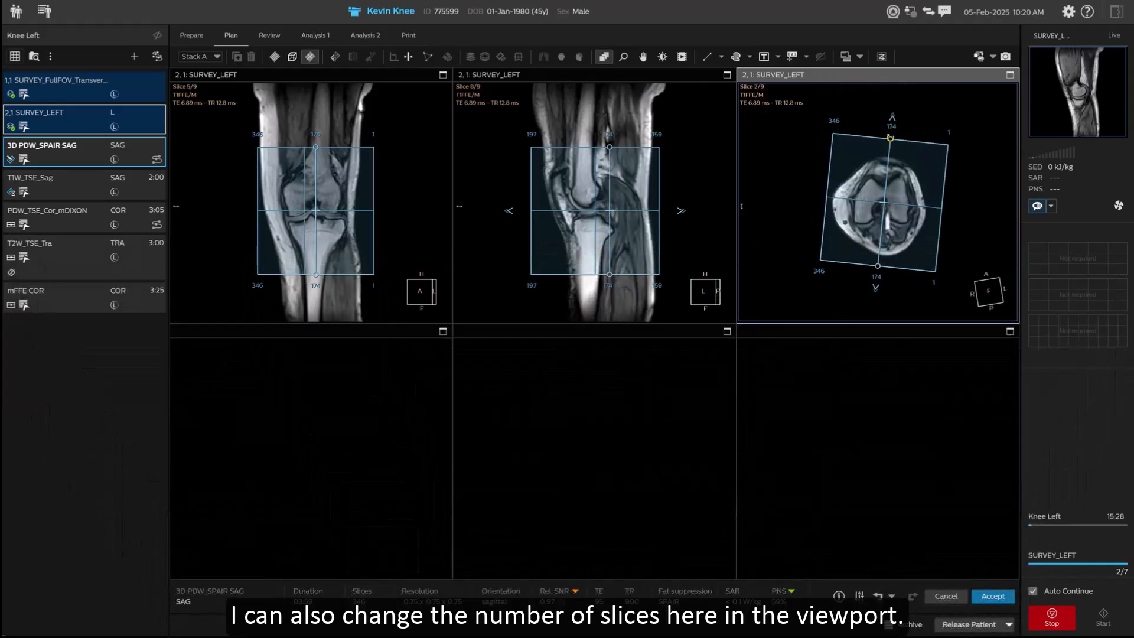
mouse_move(260, 180)
left_click_drag(374, 189, 369, 189)
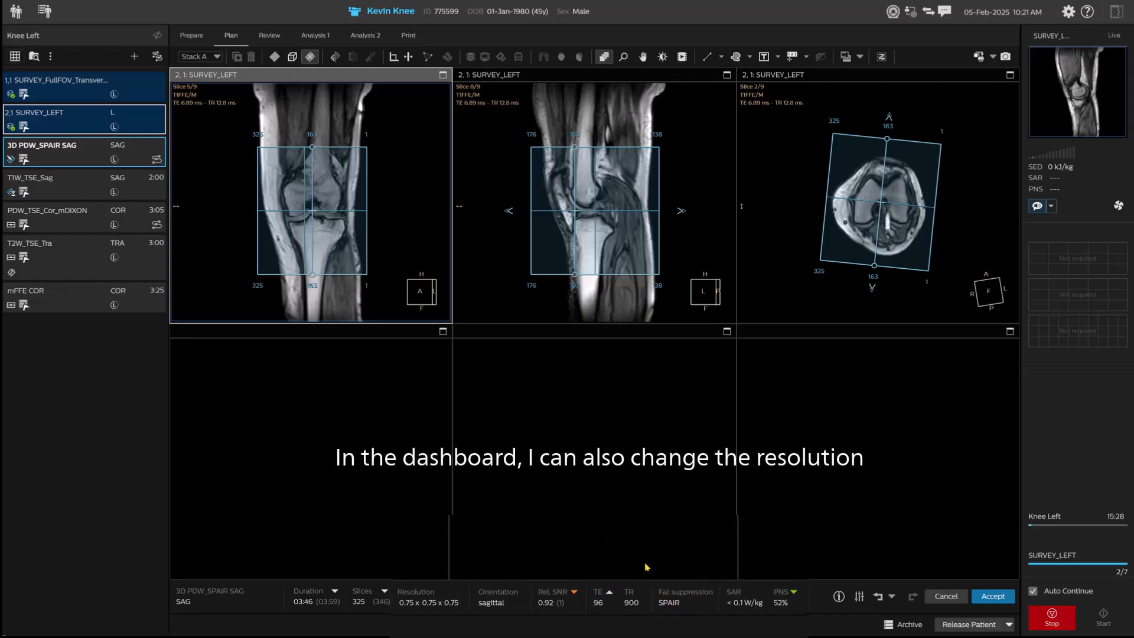
Set the CS-SENSE reduction factor of 3D PDW_SPAIR SAG to 6 in the relative SNR settings.
left_click(553, 598)
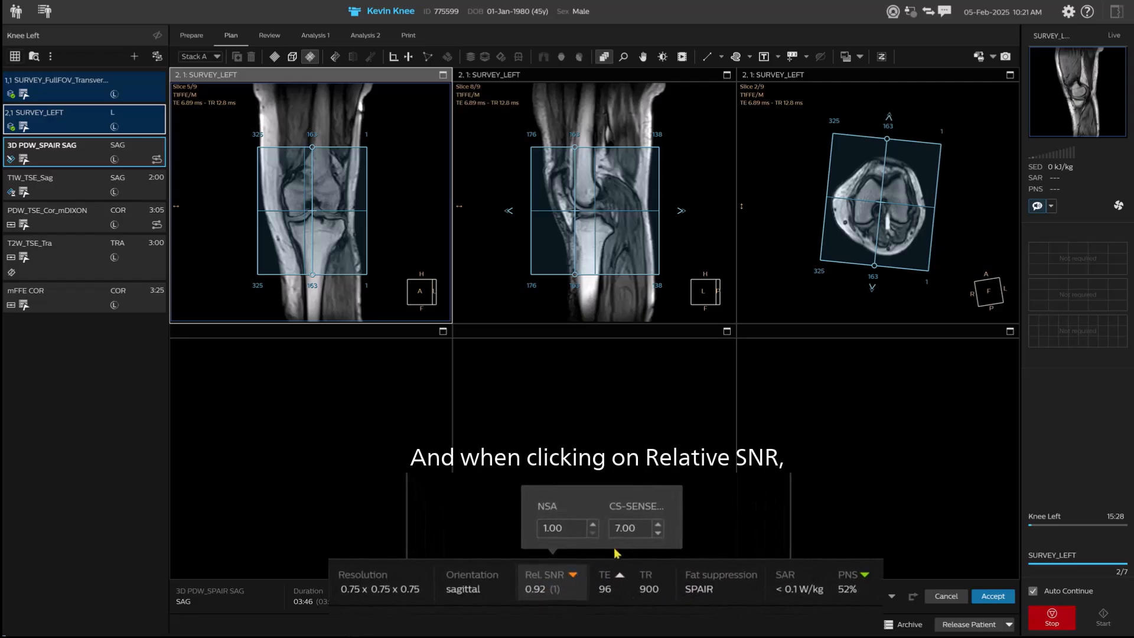
left_click(639, 528)
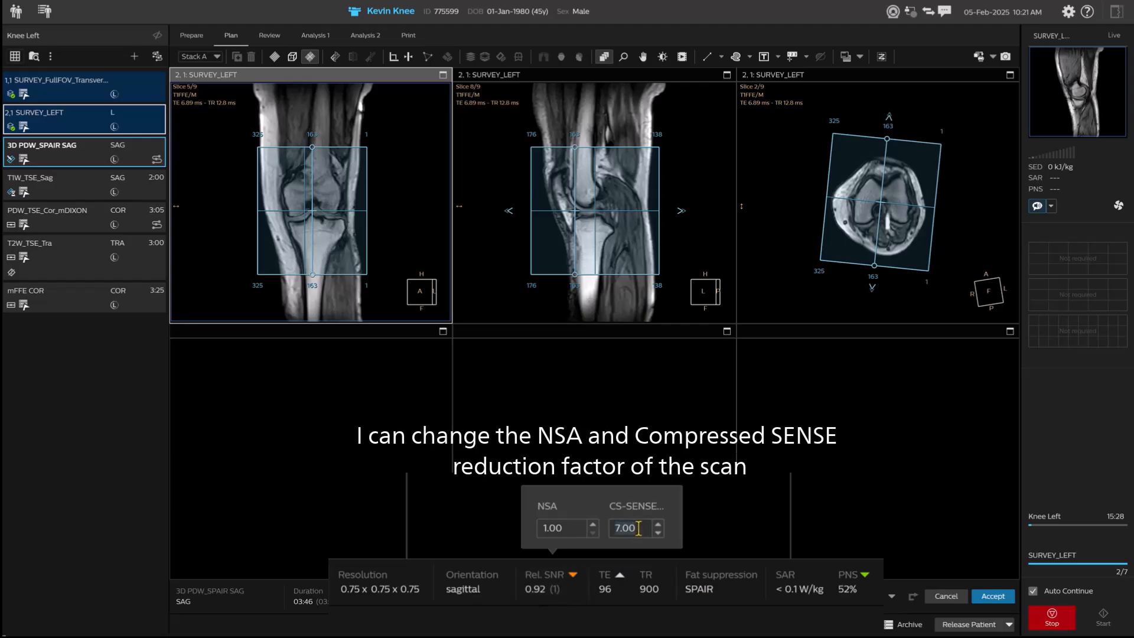
type("6")
key("Return")
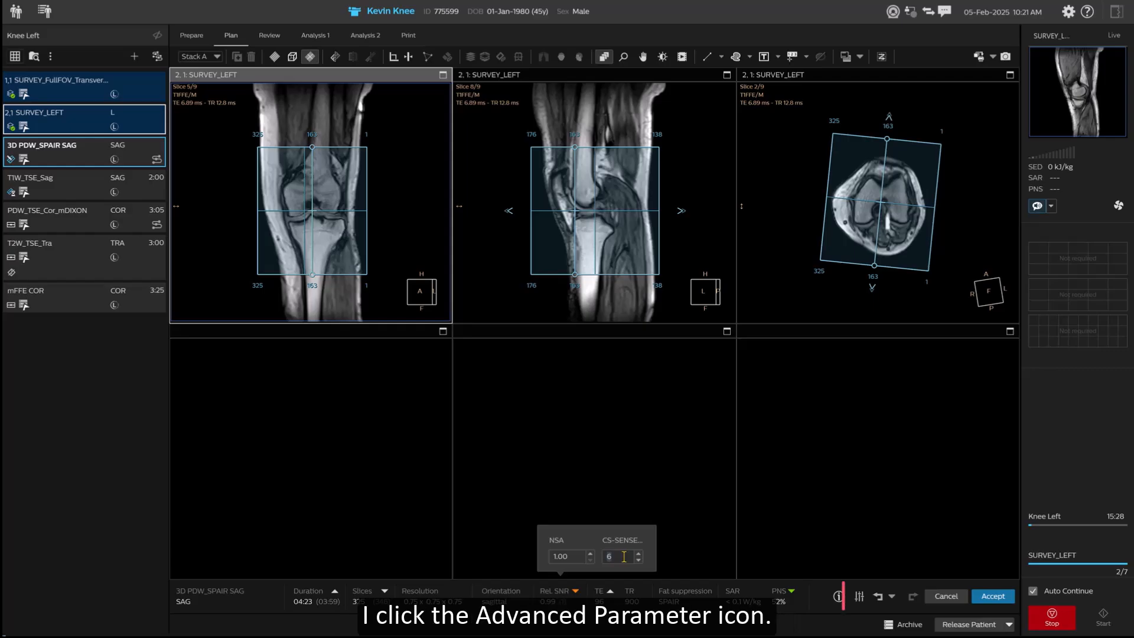
Review the Geometry settings of 3D PDW_SPAIR SAG in Advanced Parameters, floating, moving and re-docking the window.
left_click(859, 596)
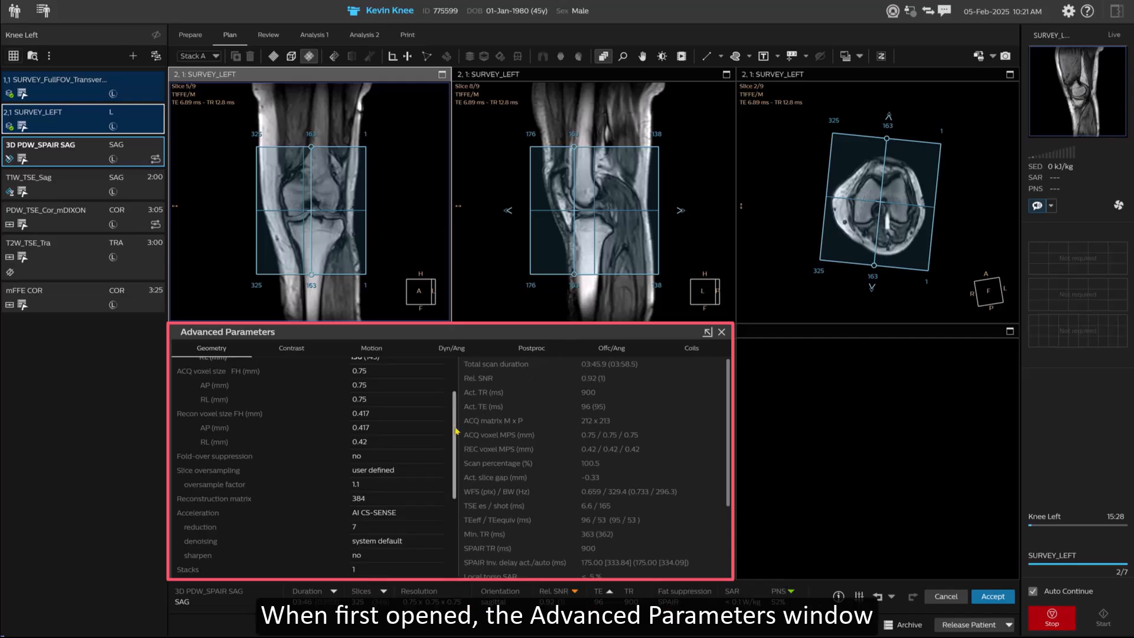
left_click_drag(455, 430, 459, 396)
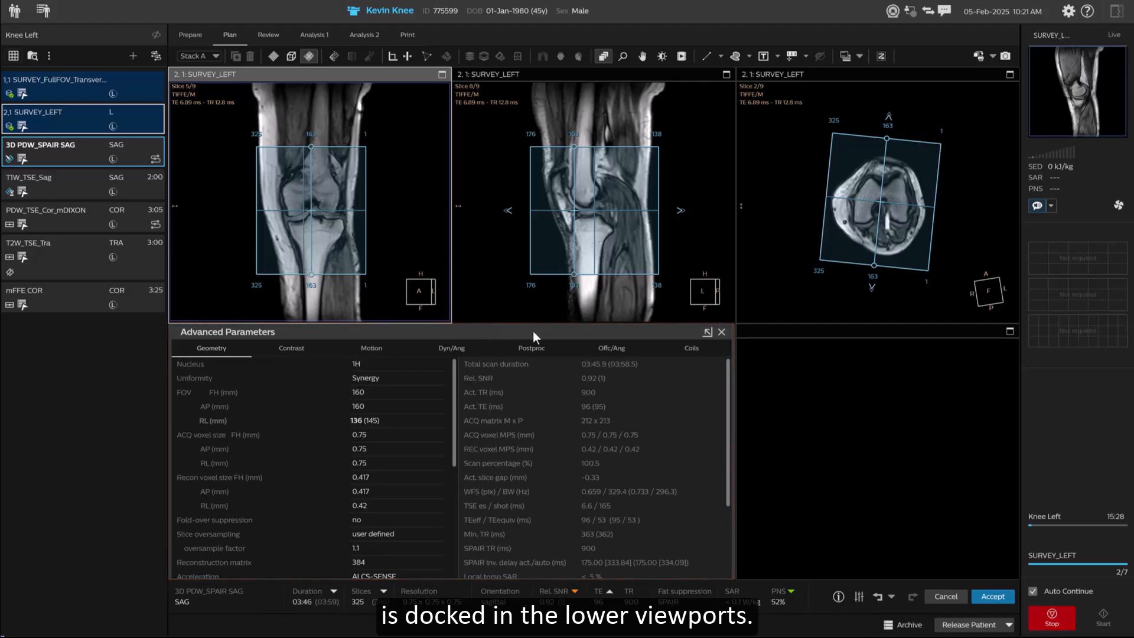
left_click(708, 335)
left_click_drag(618, 205, 533, 200)
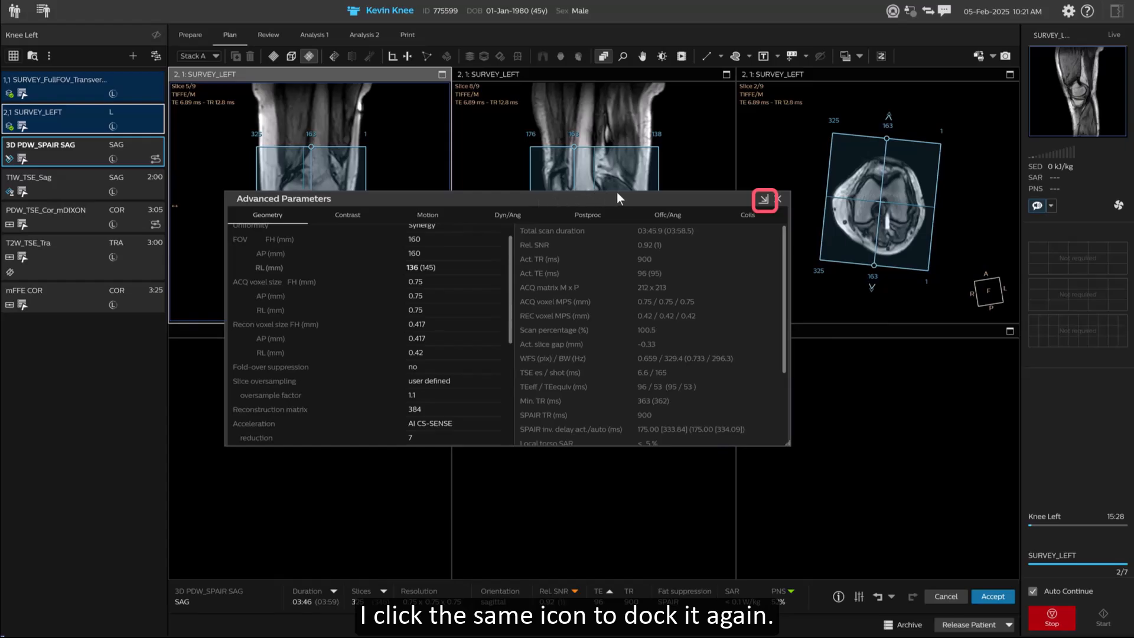
left_click(764, 199)
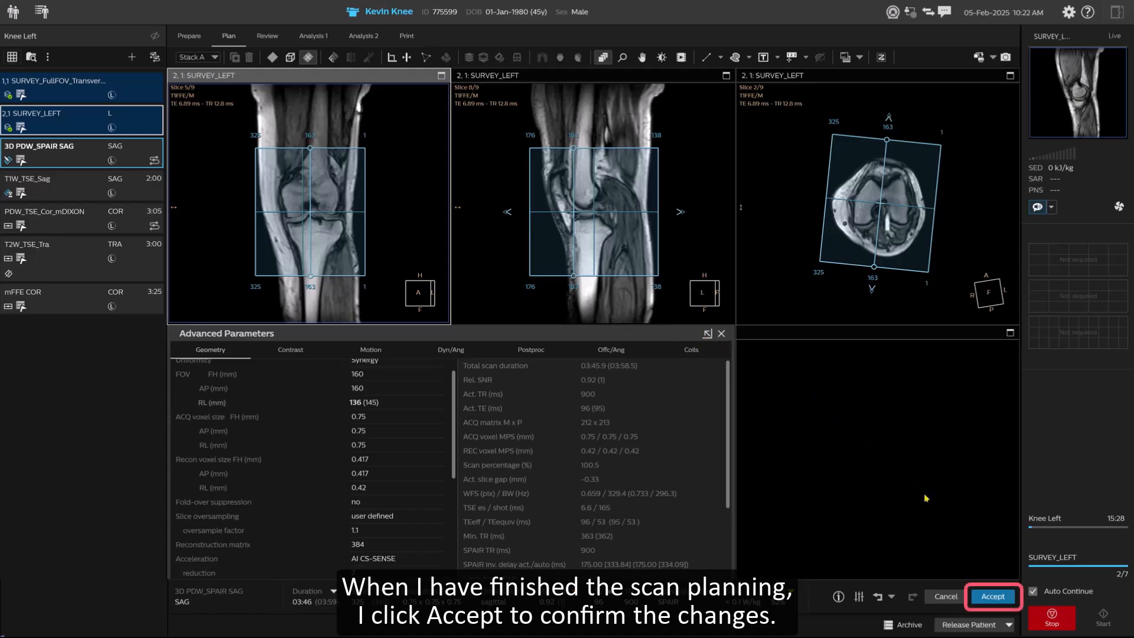
Accept the 3D PDW_SPAIR SAG planning and start the planned scans.
left_click(993, 596)
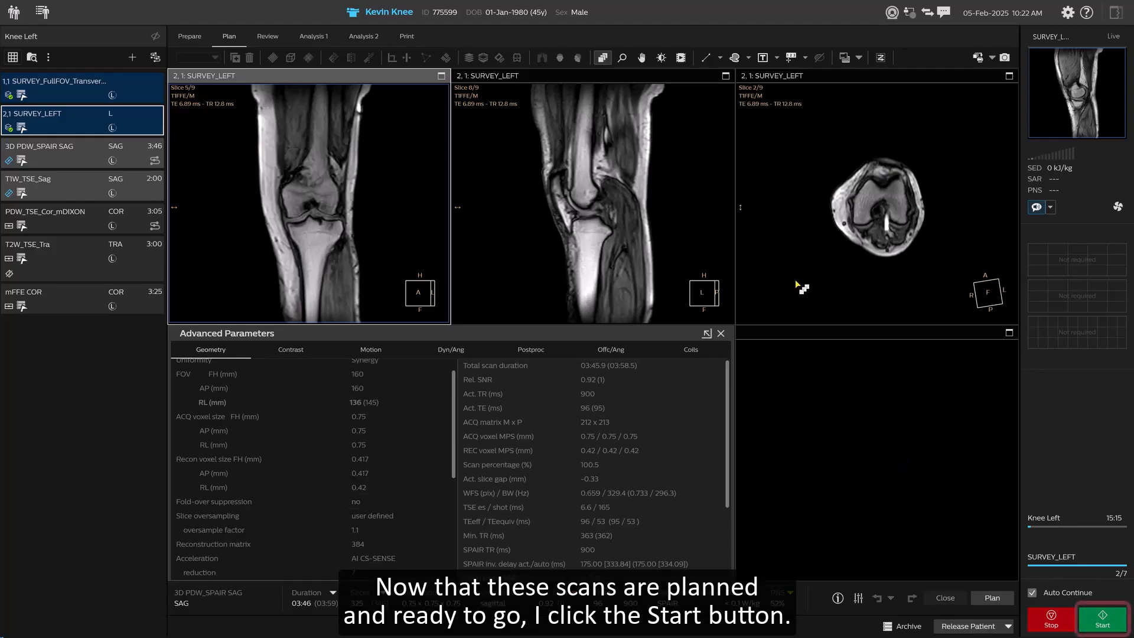
left_click(1080, 618)
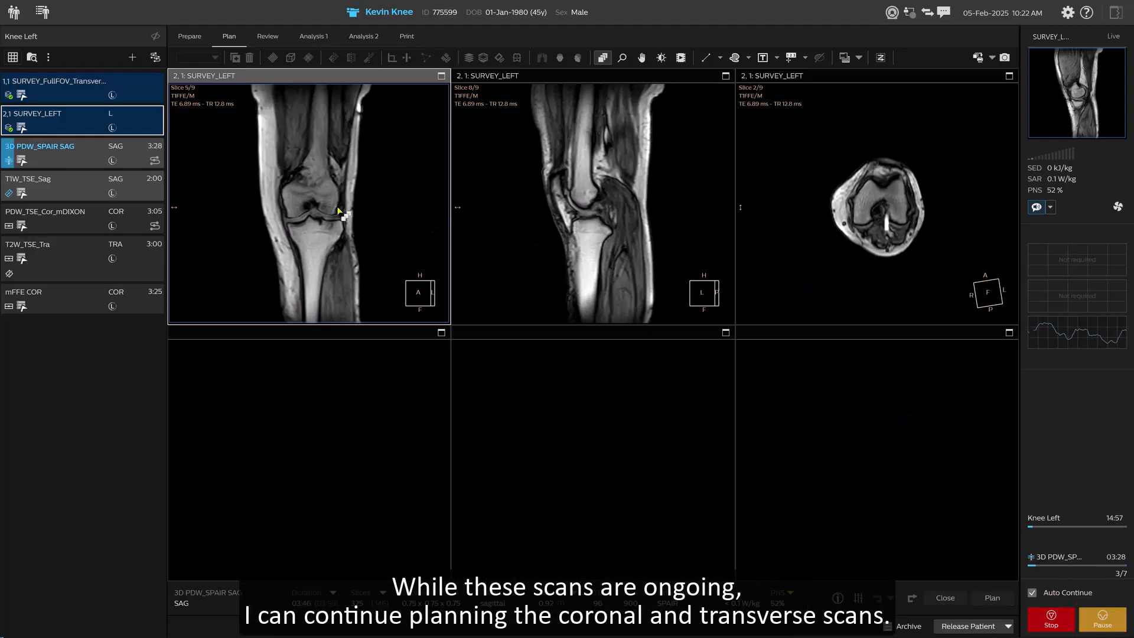
Plan PDW_TSE_Cor_mDIXON on the survey images and move mFFE COR ahead of T2W_TSE_Tra in the Exam Overview.
left_click(10, 230)
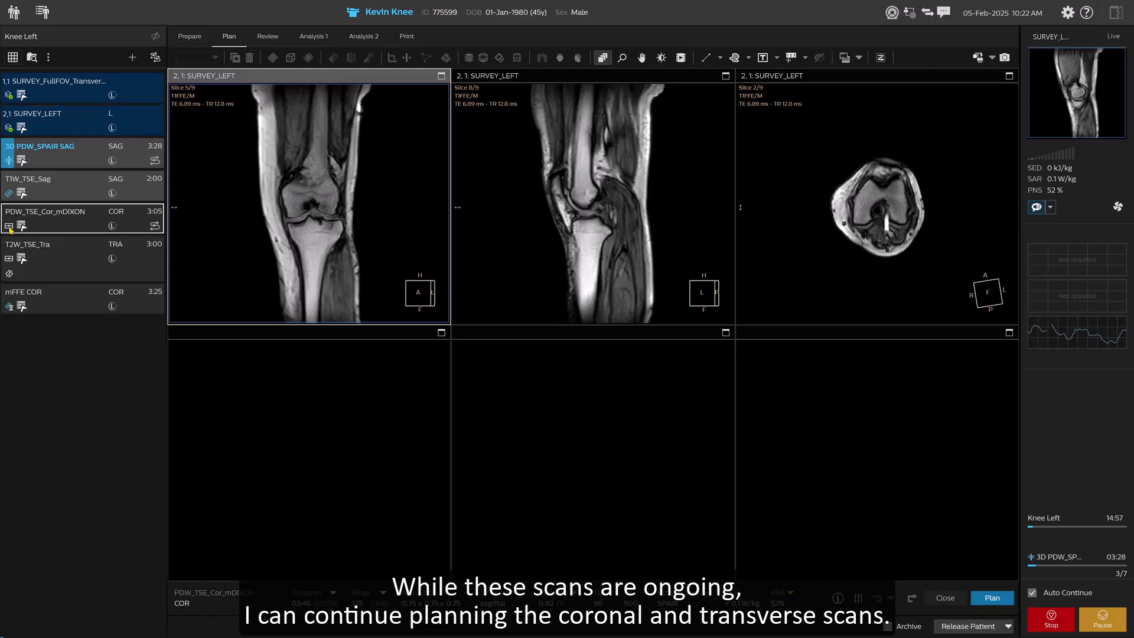
left_click_drag(304, 212, 313, 212)
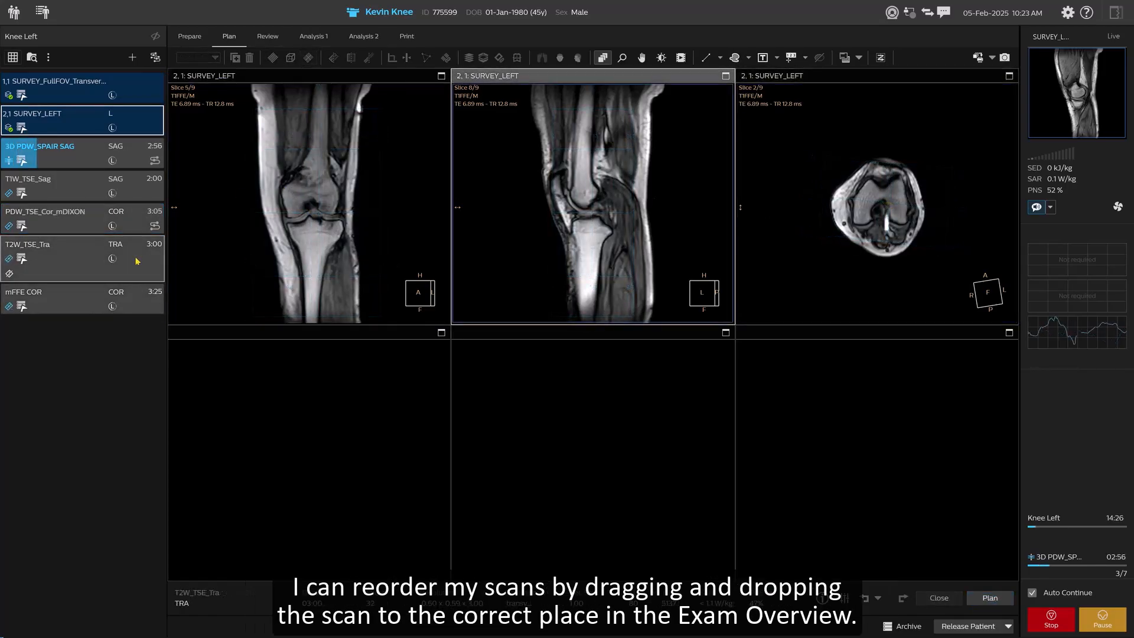
left_click_drag(73, 304, 82, 250)
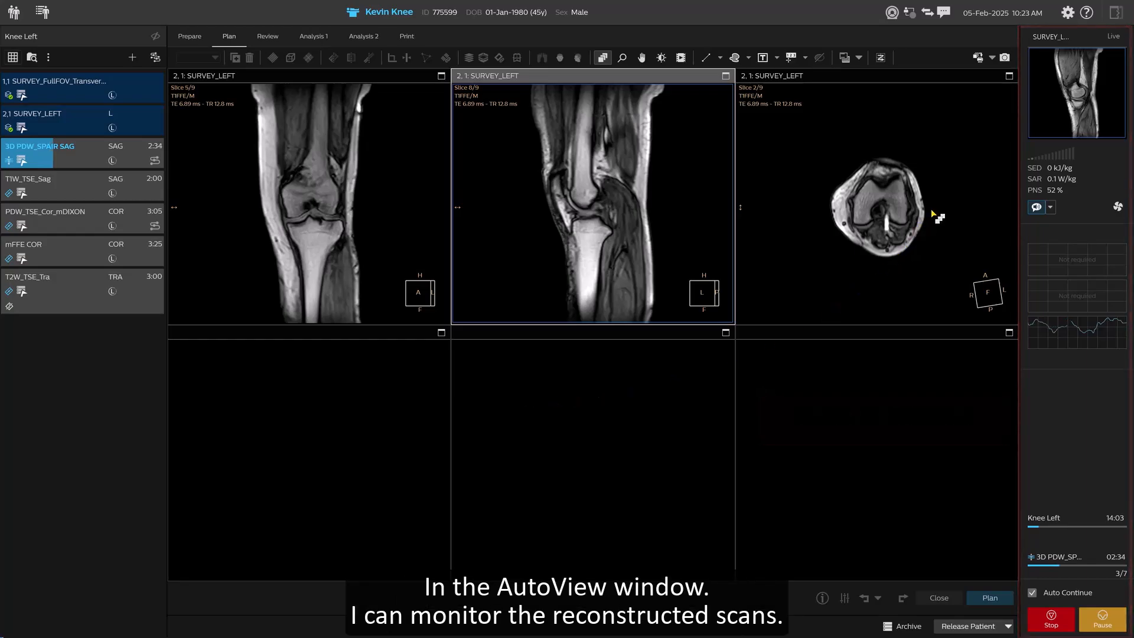
Enlarge the AutoView of the reconstructed scans, float and move its window, re-dock it, and close it.
double_click(1070, 123)
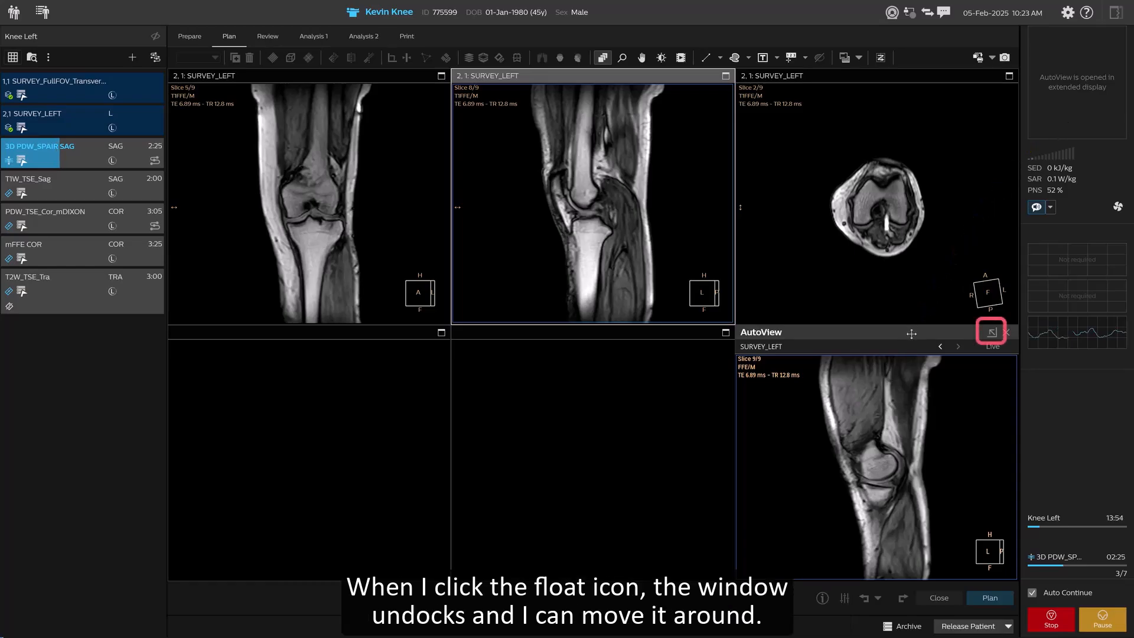
left_click(992, 332)
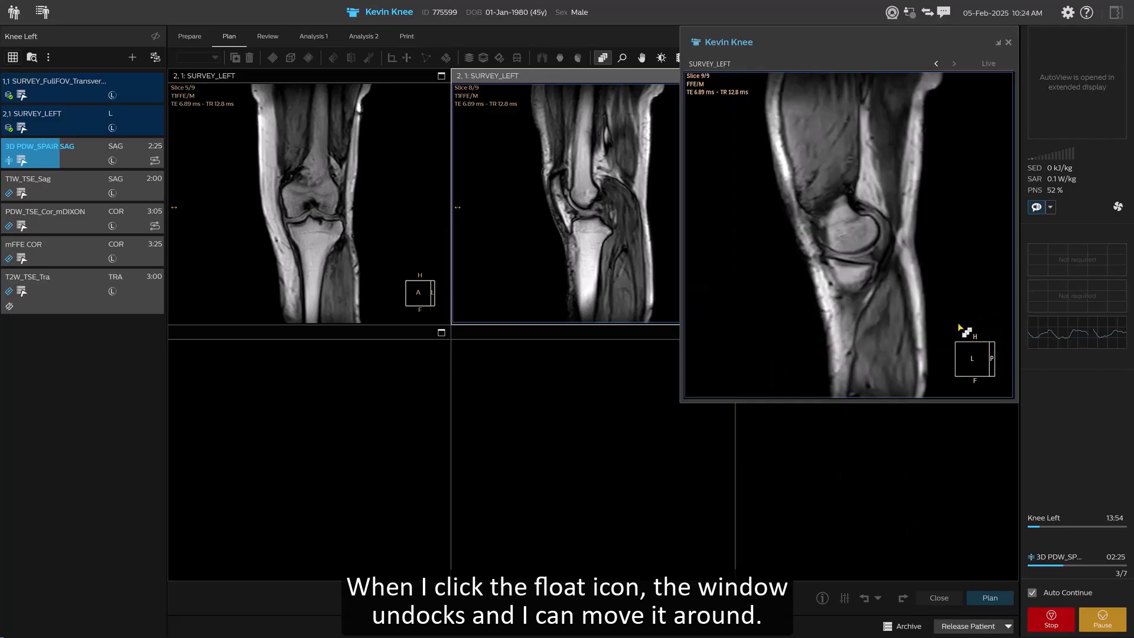
left_click_drag(874, 51, 650, 118)
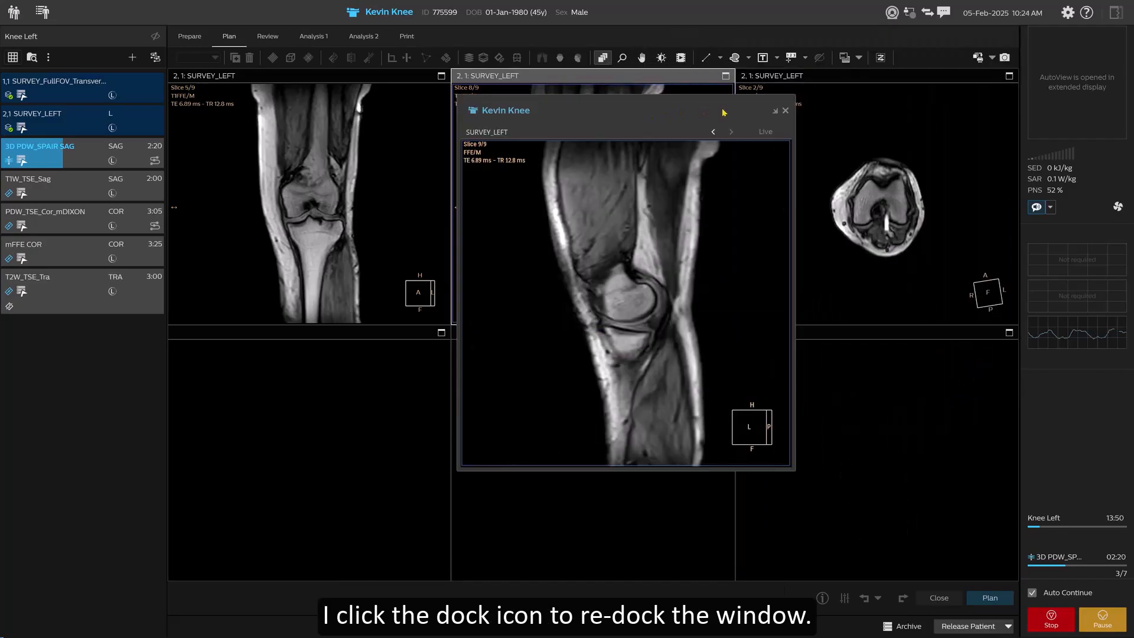
left_click(775, 111)
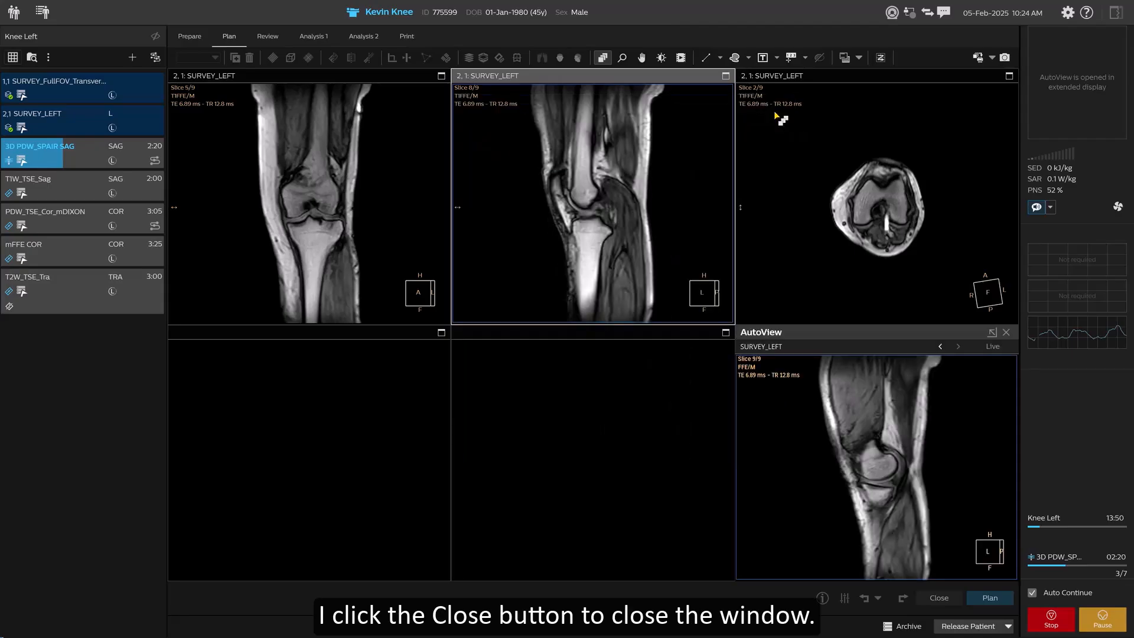
left_click(1007, 334)
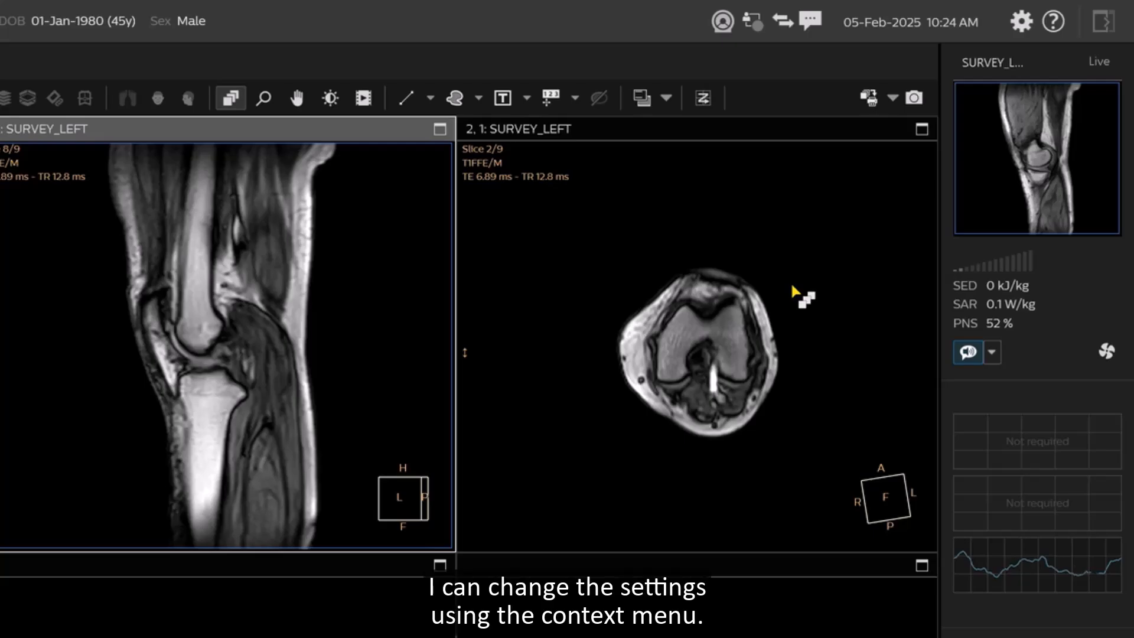
Check the settings offered for the cardiac physiology display and archive the completed scans that are marked for archive.
right_click(972, 453)
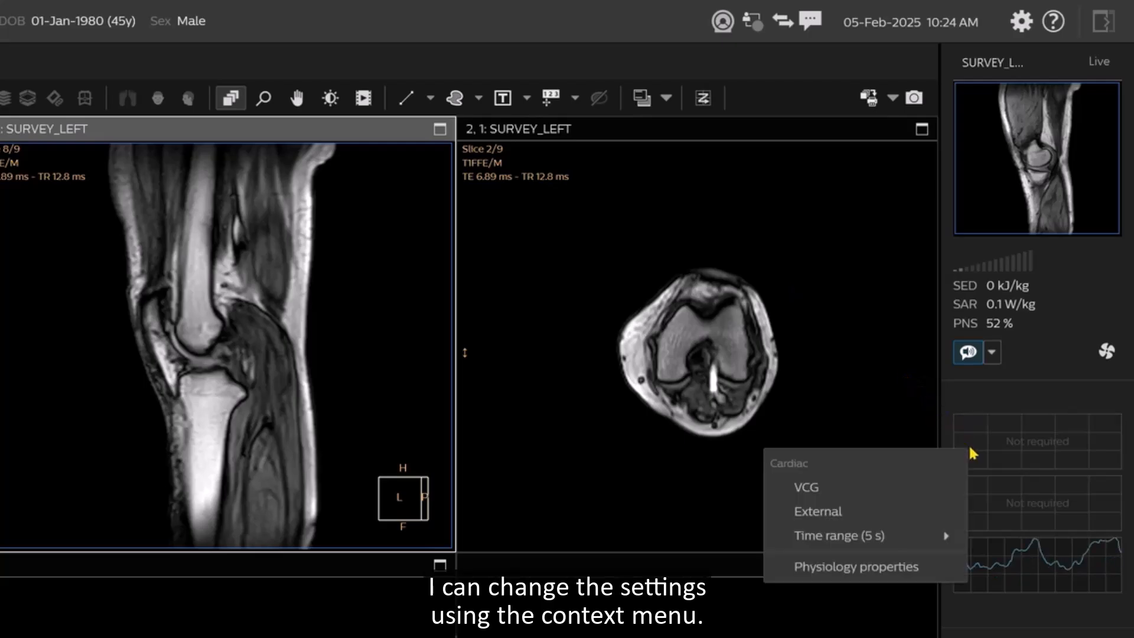
left_click(905, 416)
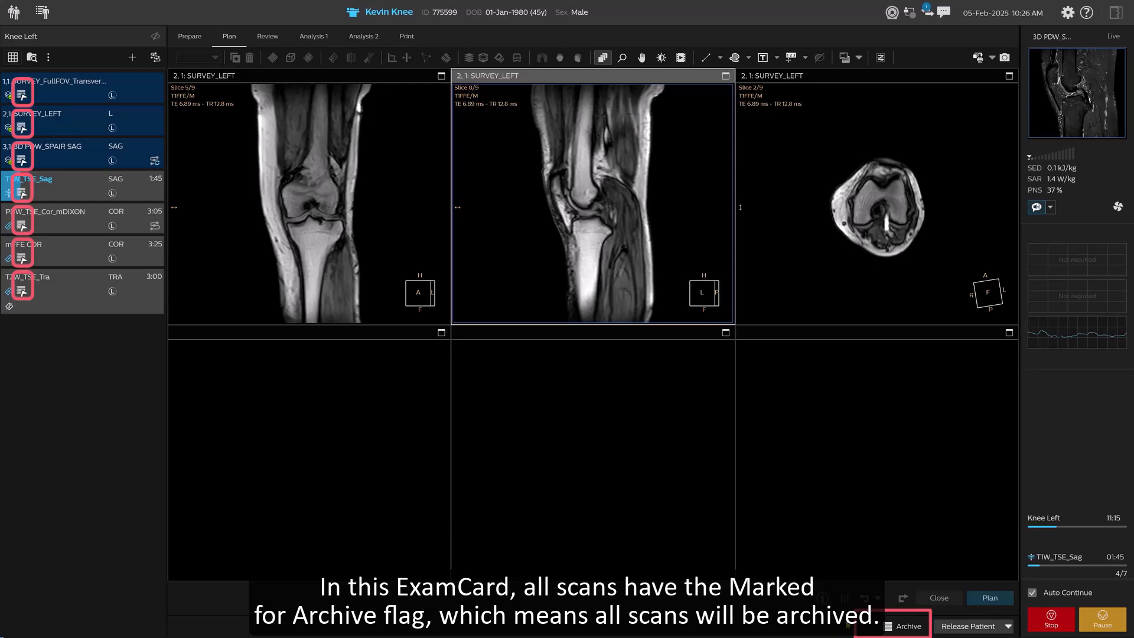
left_click(895, 627)
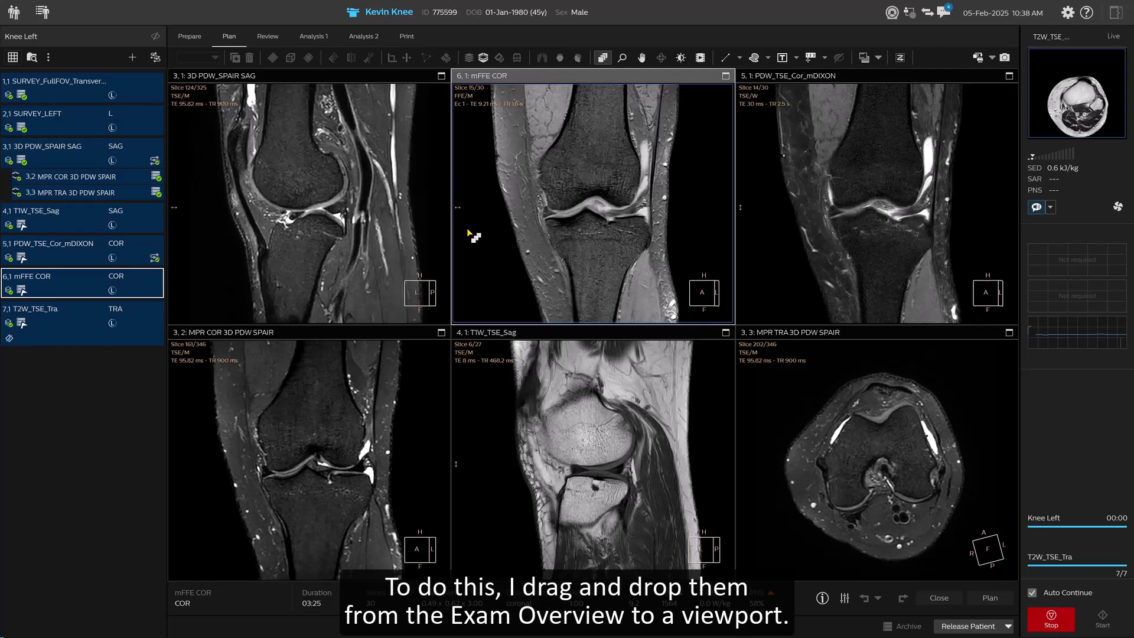
Load T2W_TSE_Tra and MPR COR 3D PDW SPAIR into the lower viewports, check the images, and release the patient.
left_click_drag(135, 330, 788, 448)
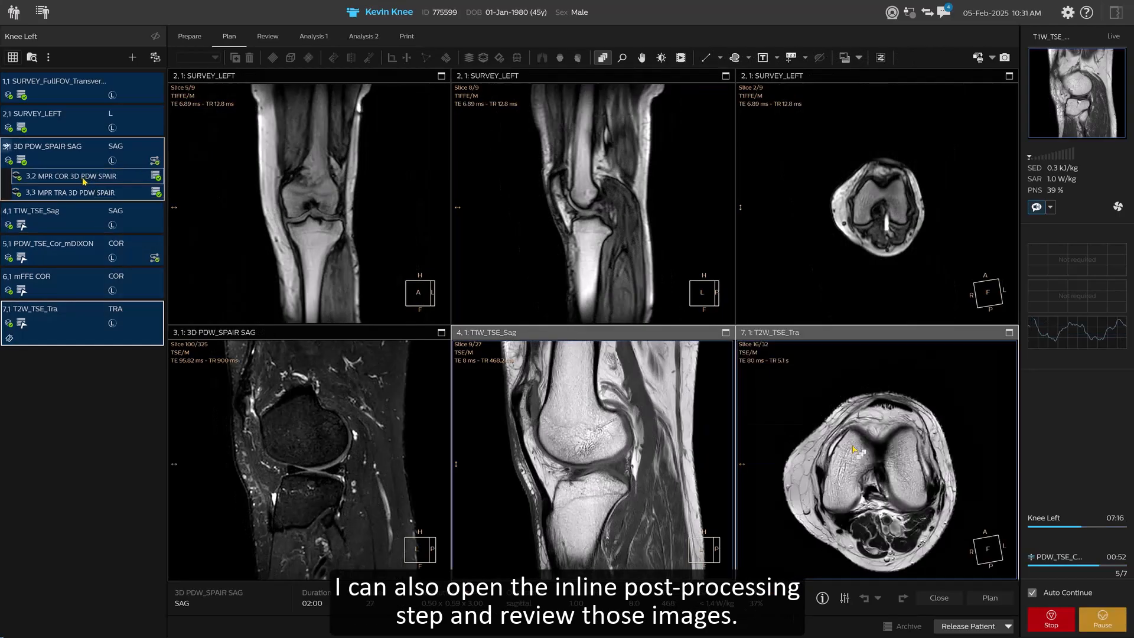
left_click_drag(84, 181, 325, 408)
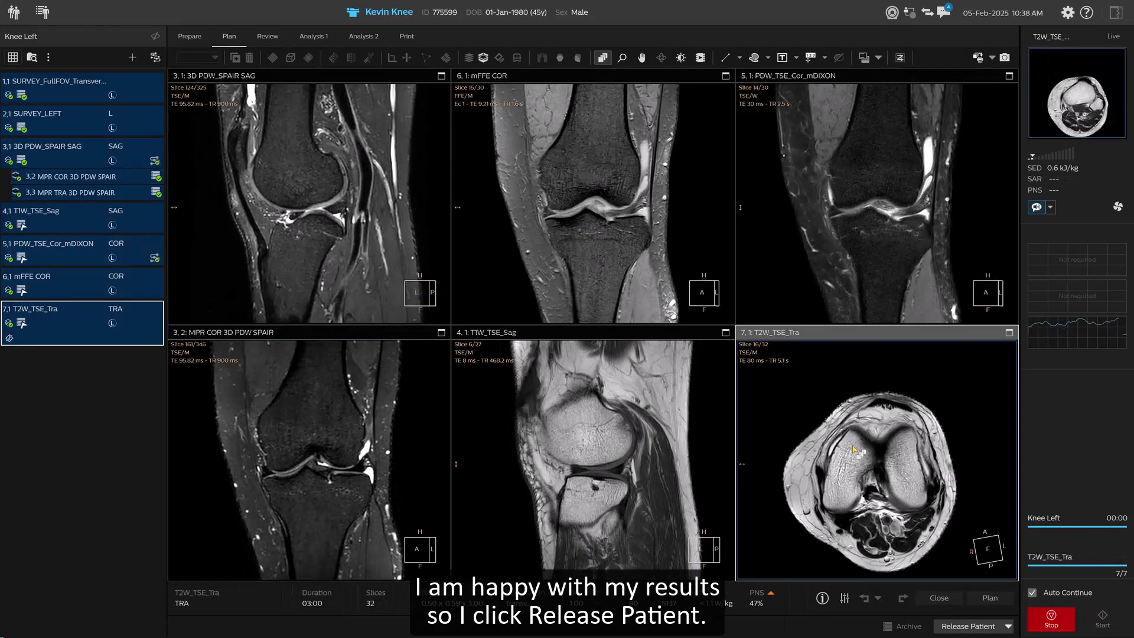
scroll(884, 443, "down", 5)
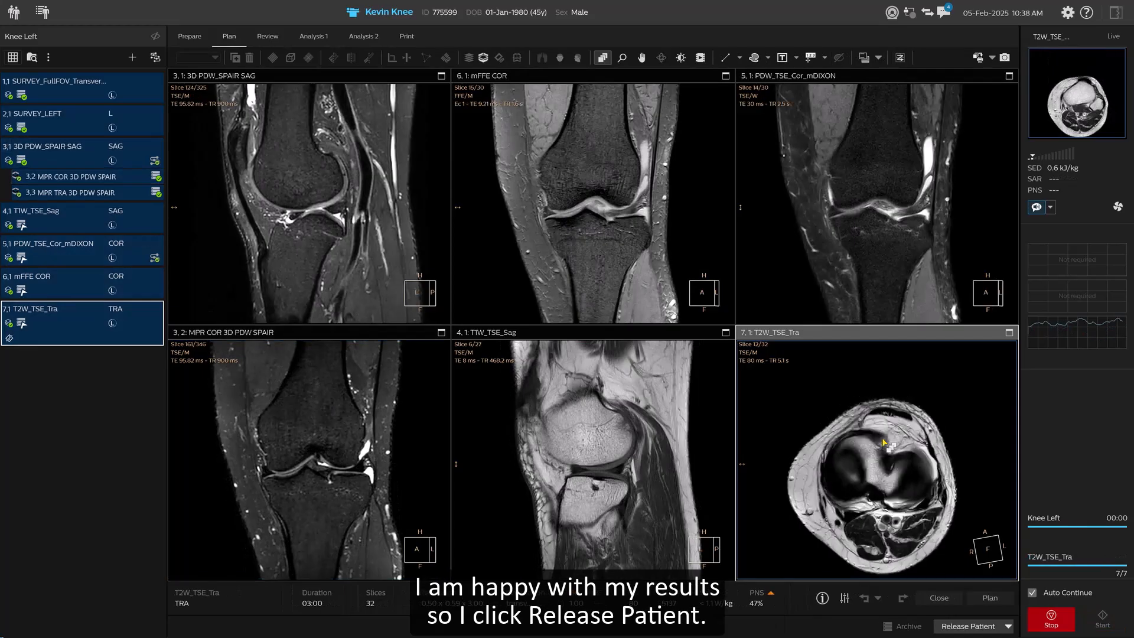
scroll(884, 443, "up", 1)
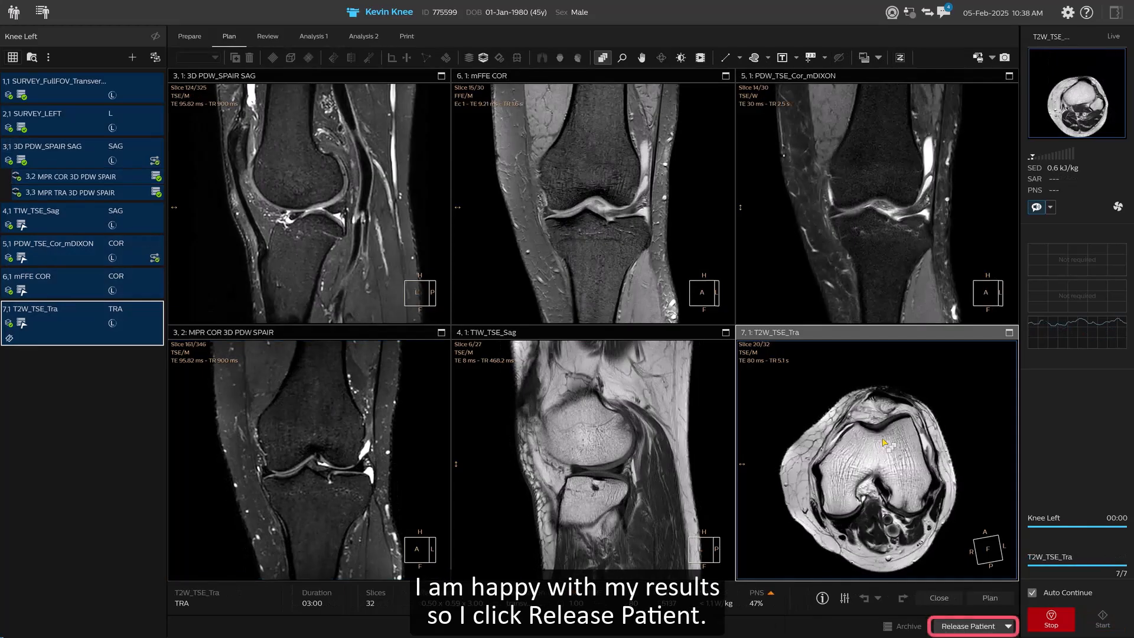
left_click(956, 629)
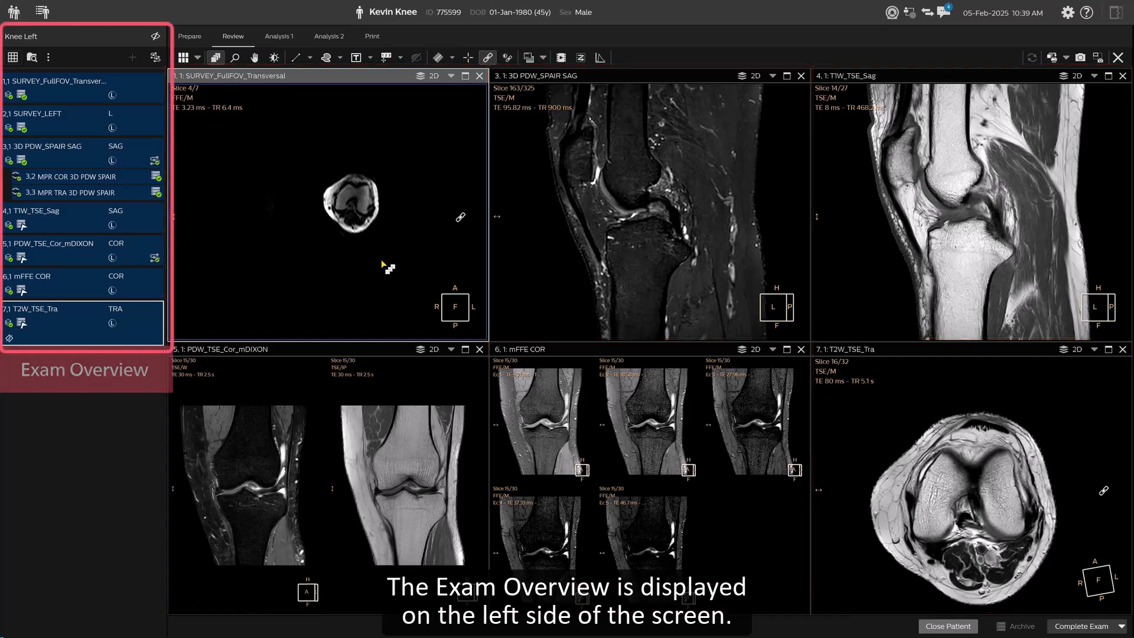
Toggle the Exam Overview's visibility and examine the viewing options available for the 3D PDW_SPAIR SAG viewport.
left_click(156, 38)
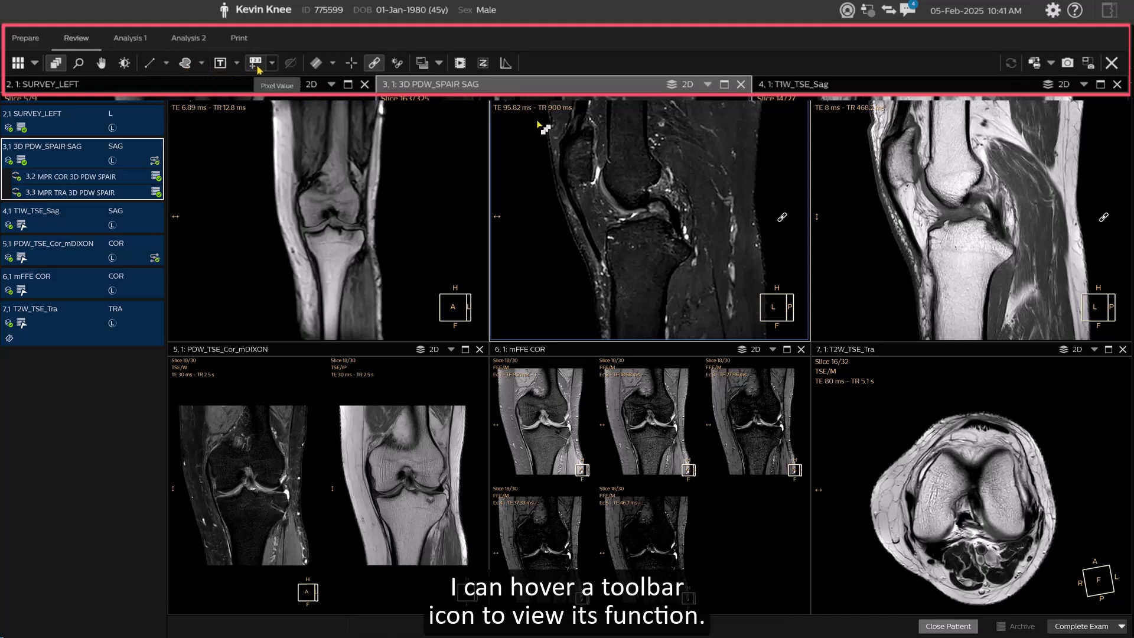
right_click(569, 150)
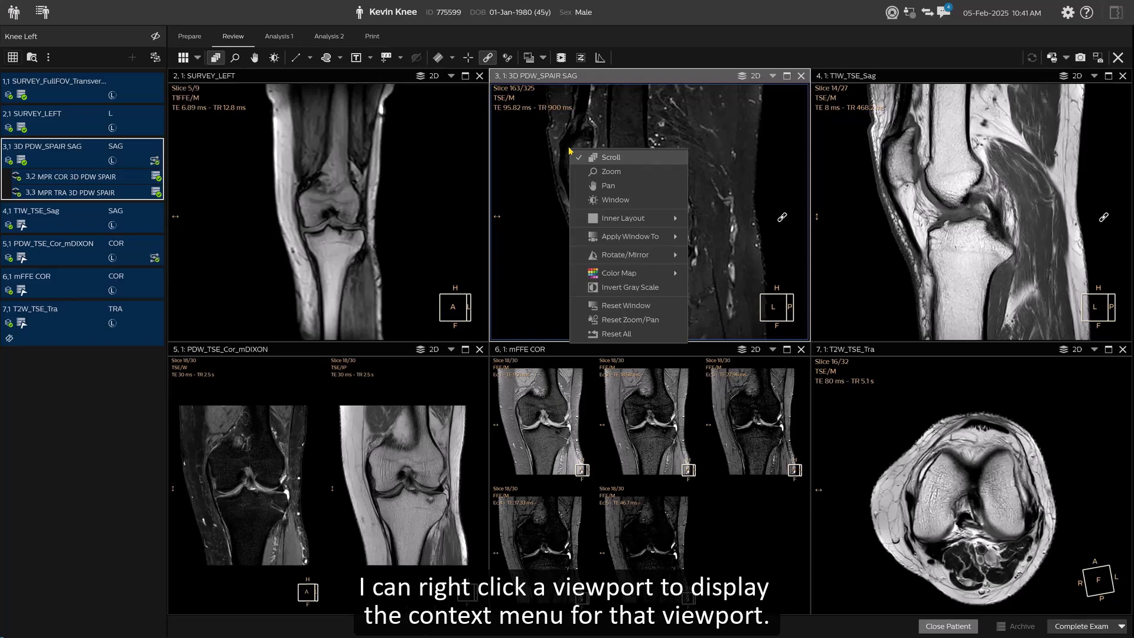
left_click(725, 141)
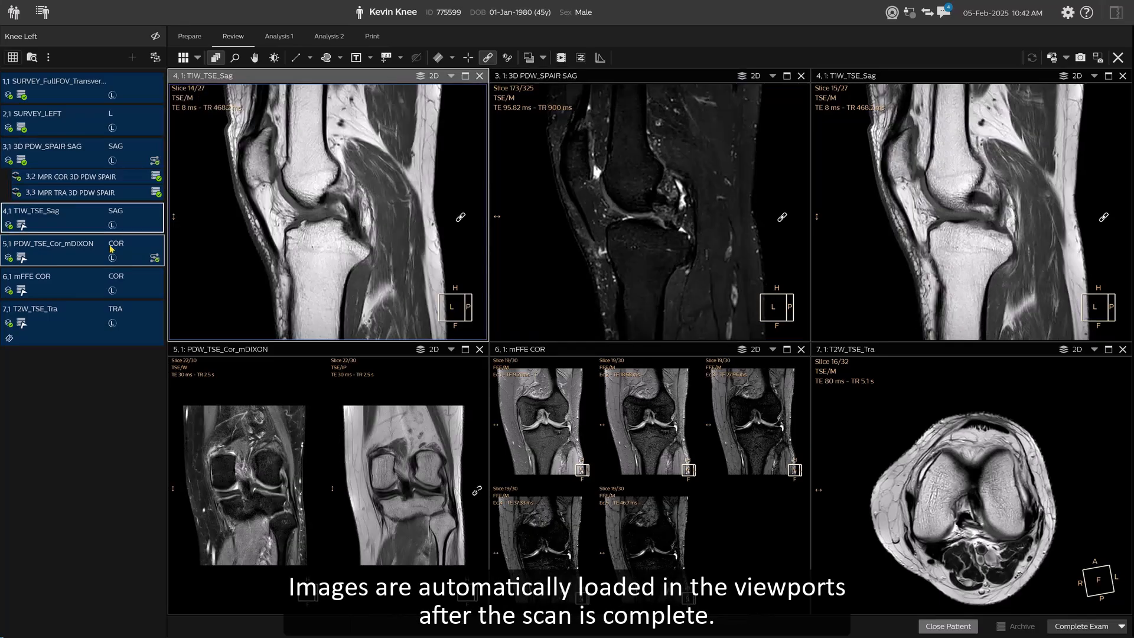
Load PDW_TSE_Cor_mDIXON and mFFE COR into the first two upper viewports and scroll their linked slices together.
left_click_drag(62, 261, 284, 244)
left_click_drag(84, 289, 633, 254)
mouse_move(381, 213)
left_mouse_down()
mouse_move(383, 272)
mouse_move(389, 200)
mouse_move(389, 220)
left_mouse_up()
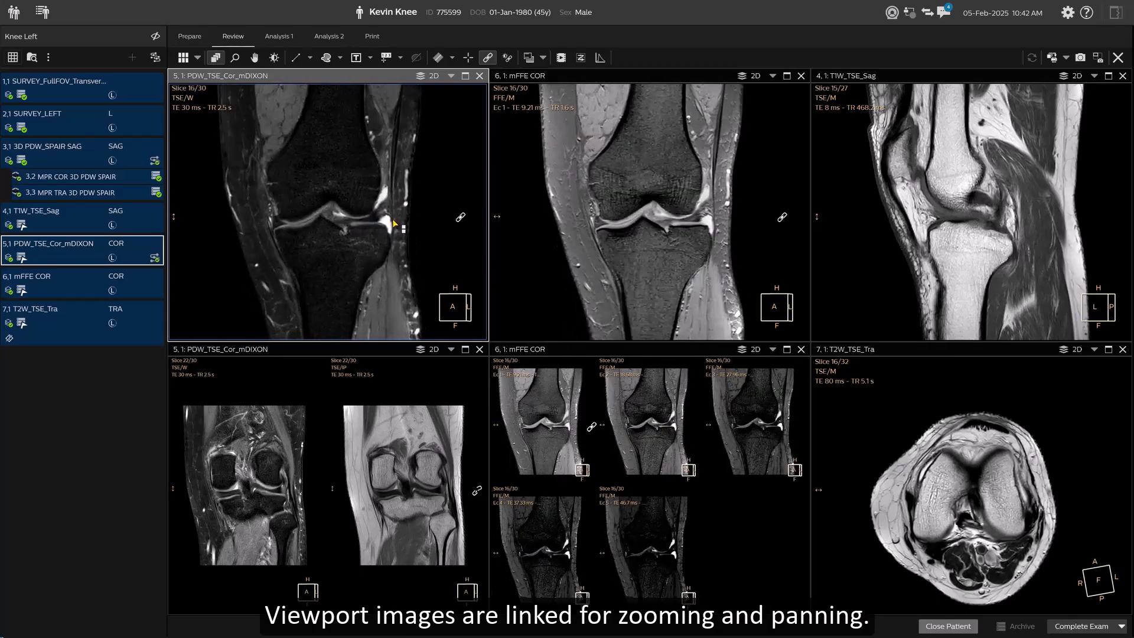
Unlink the upper PDW_TSE_Cor_mDIXON viewport to scroll its slices independently, and link it again.
left_click(461, 218)
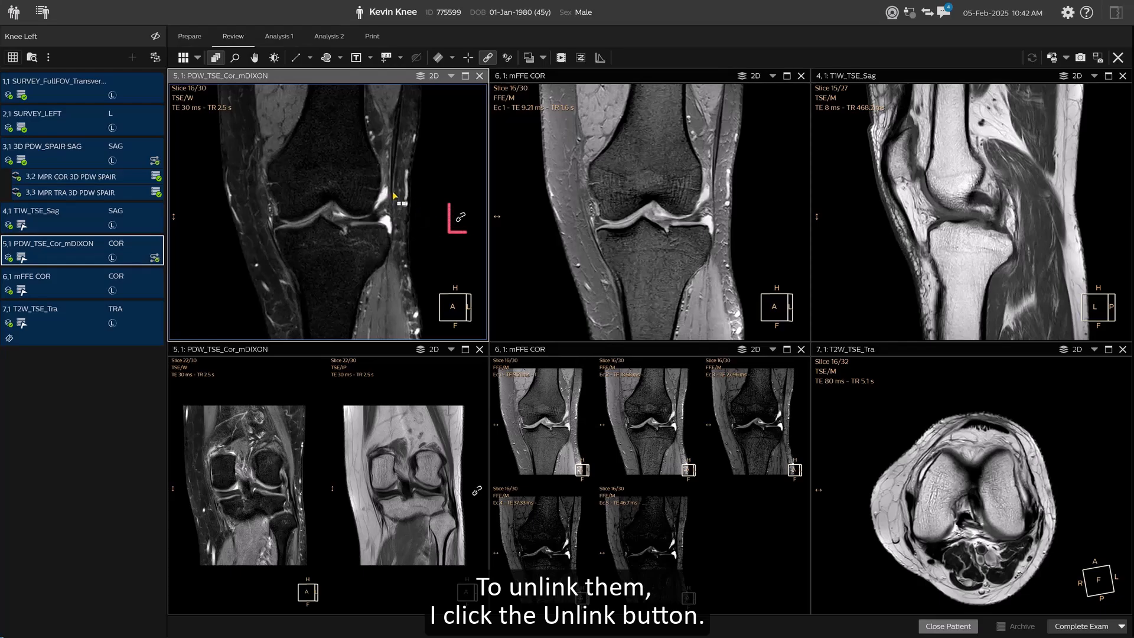
left_click_drag(376, 225, 362, 208)
left_click(461, 218)
Link the viewports for window levels and try a separate window adjustment on the upper mFFE COR image.
left_click(507, 57)
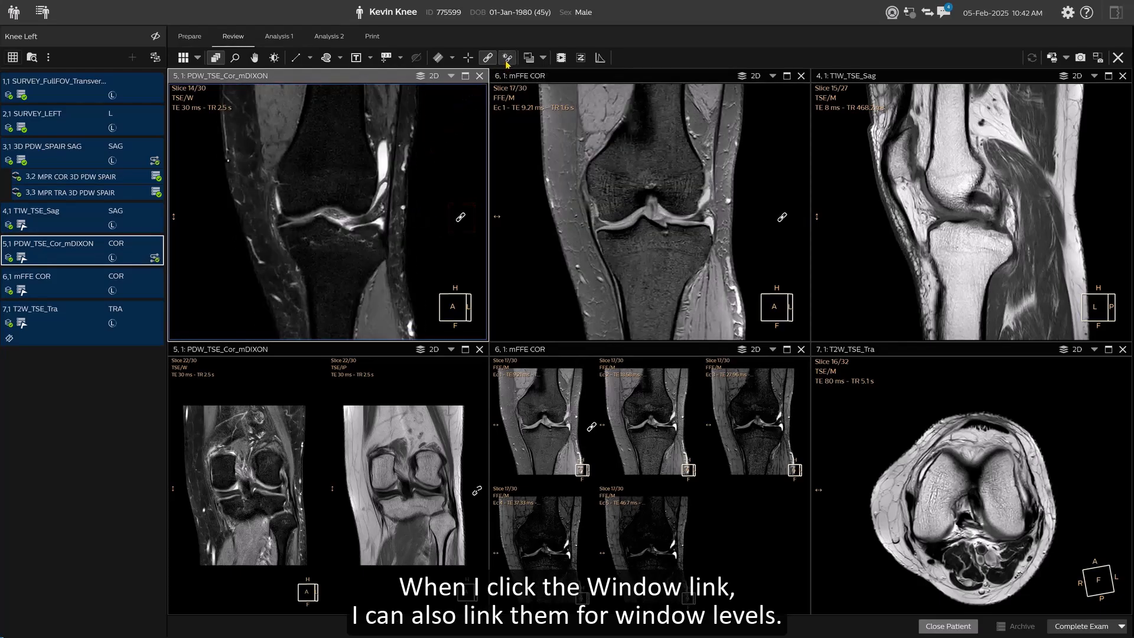
left_click(576, 229)
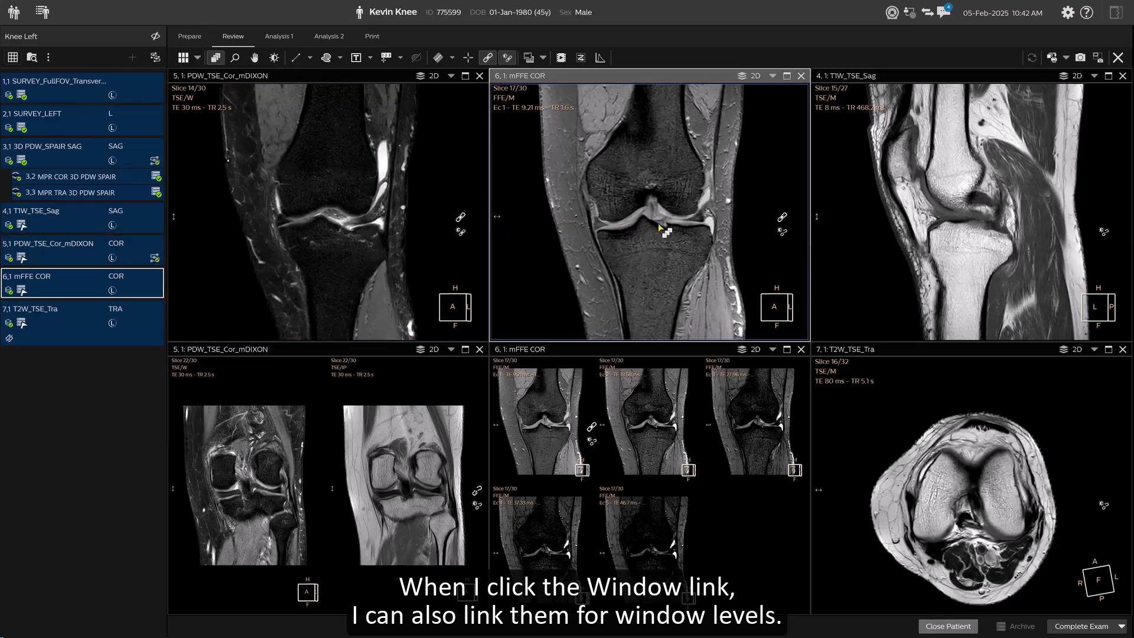
left_click(783, 232)
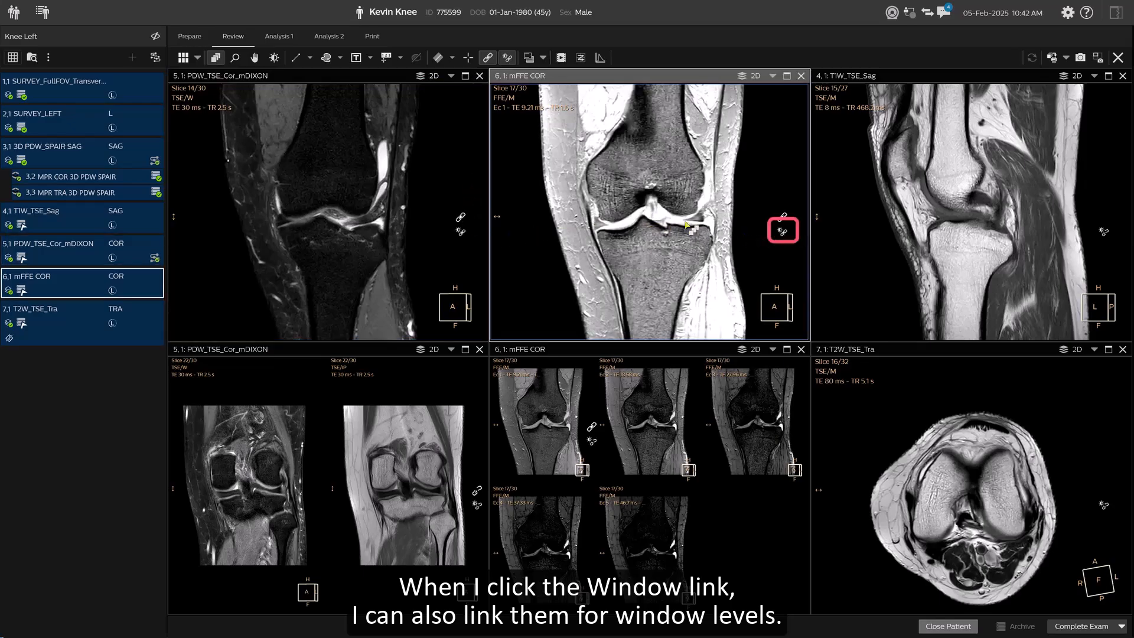
left_click_drag(678, 224, 692, 221)
left_click(319, 226)
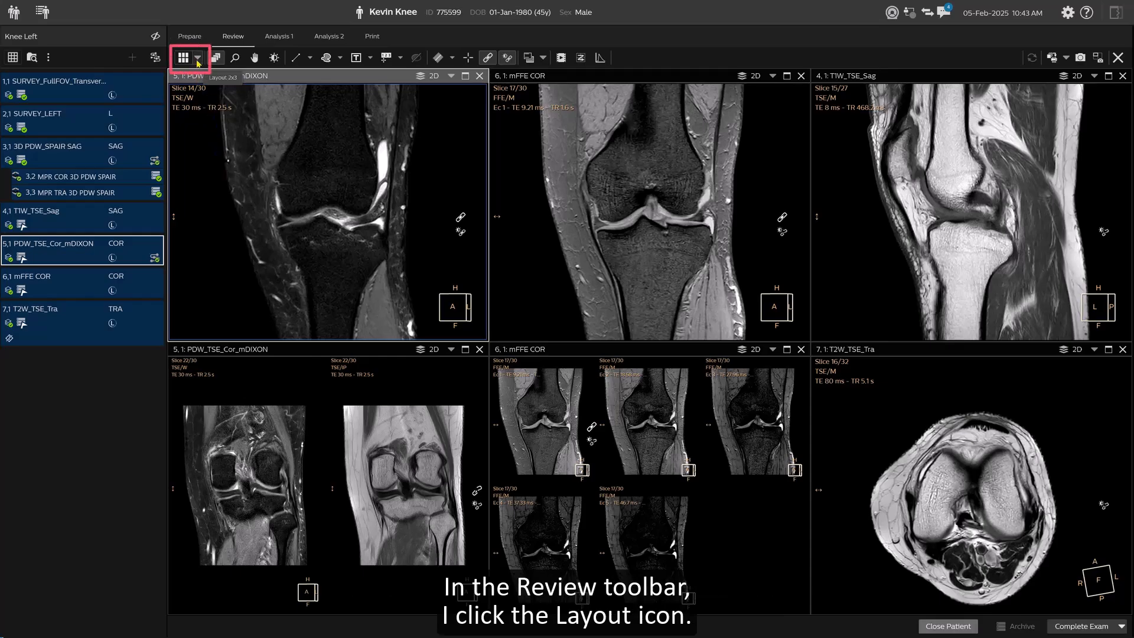
View the available viewport layouts, and maximize the upper PDW_TSE_Cor_mDIXON viewport before restoring the multiple-viewport display.
left_click(198, 57)
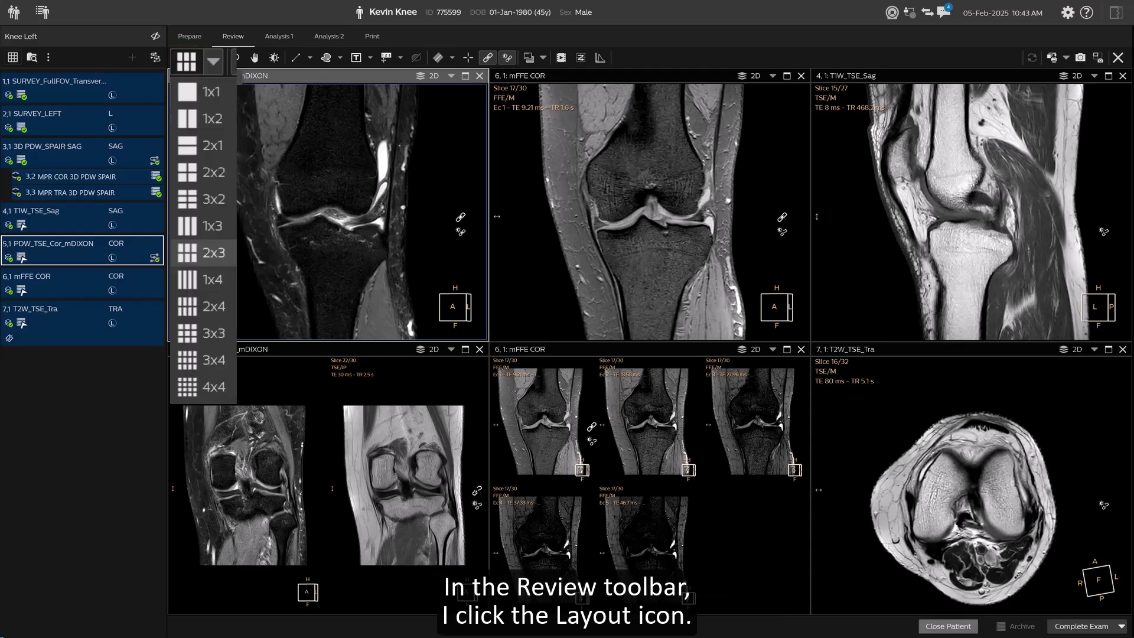
left_click(197, 60)
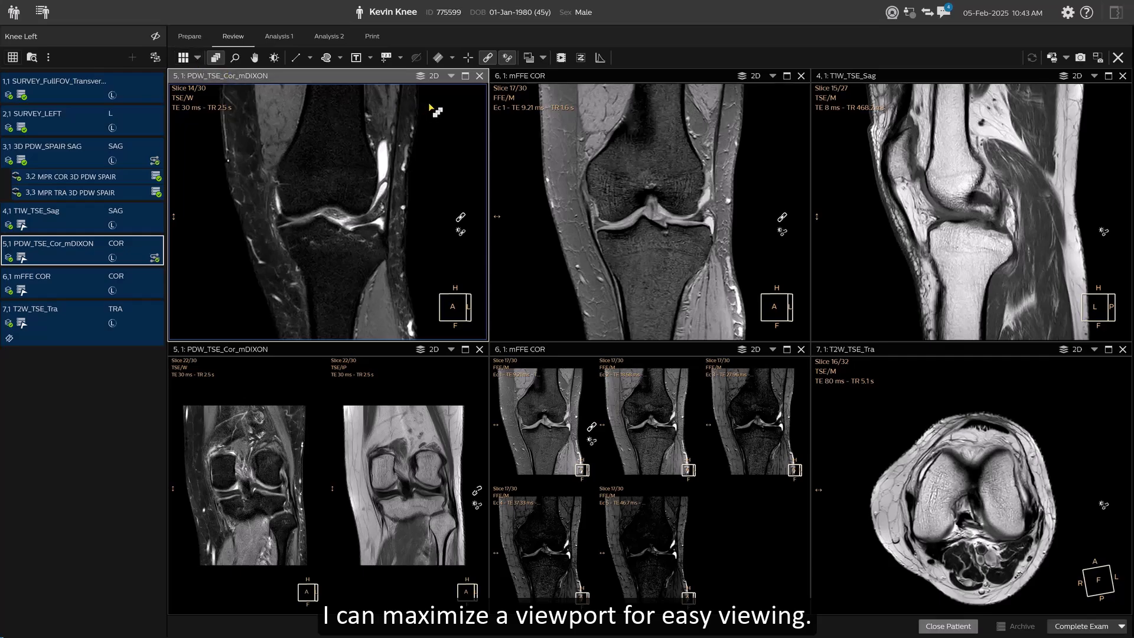
left_click(466, 76)
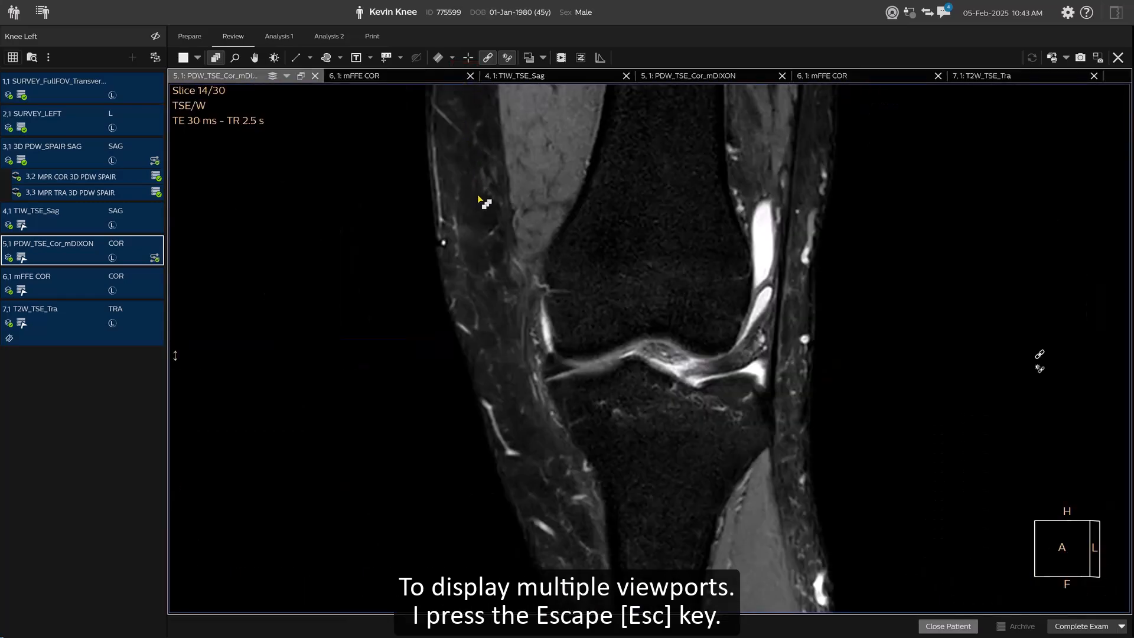
key("Escape")
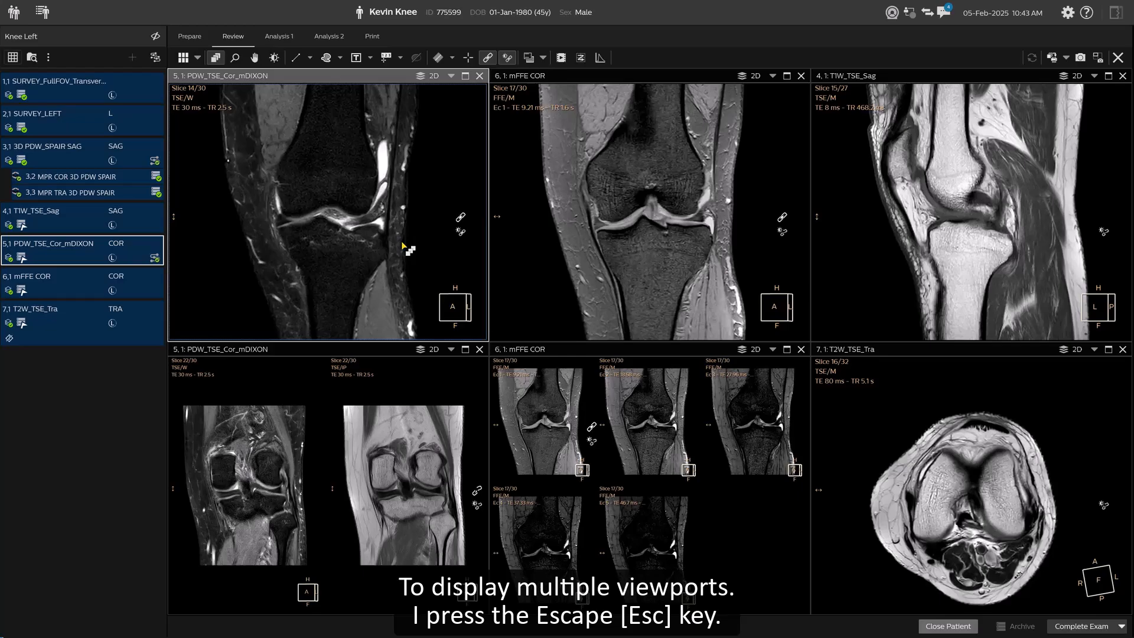
Set the inner layout of the lower mFFE COR viewport to 1x1.
left_click(522, 415)
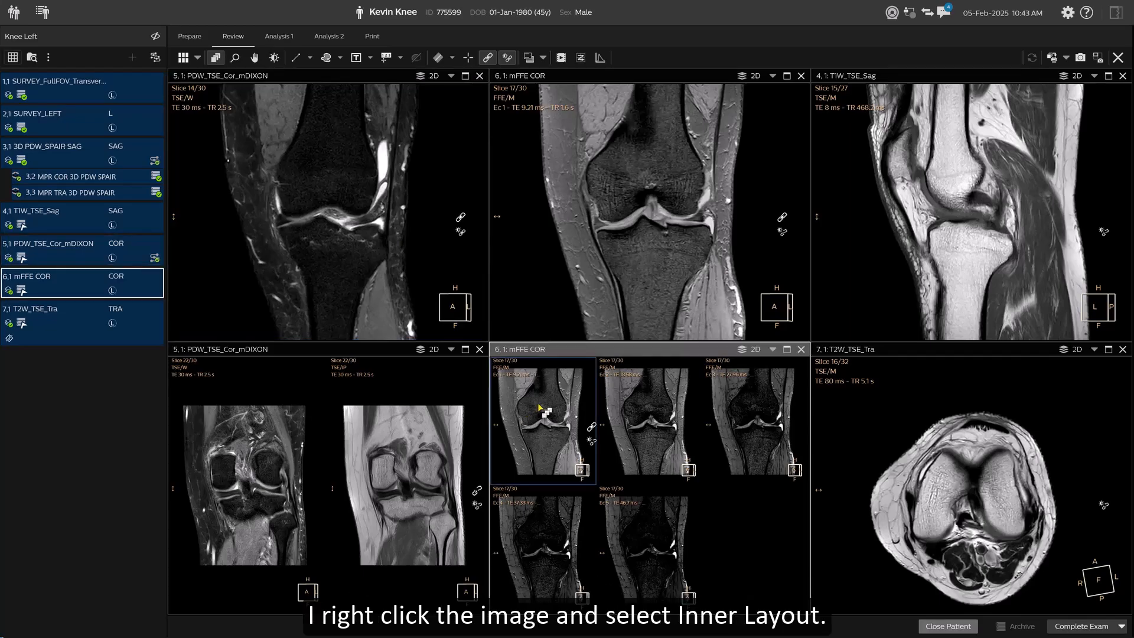
right_click(541, 407)
mouse_move(619, 476)
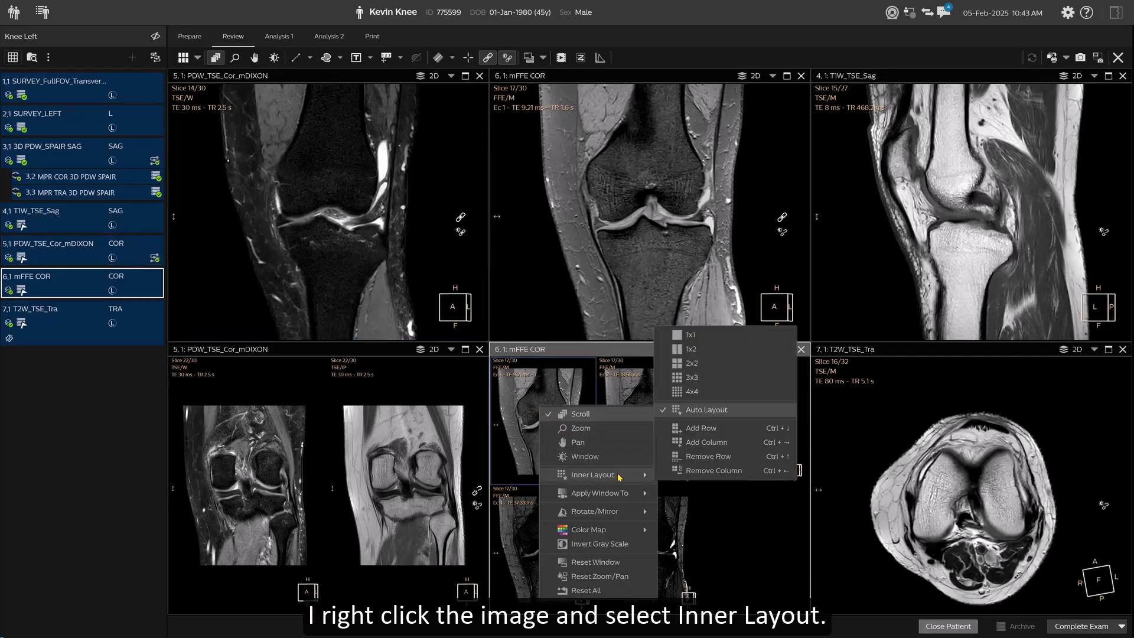
left_click(696, 336)
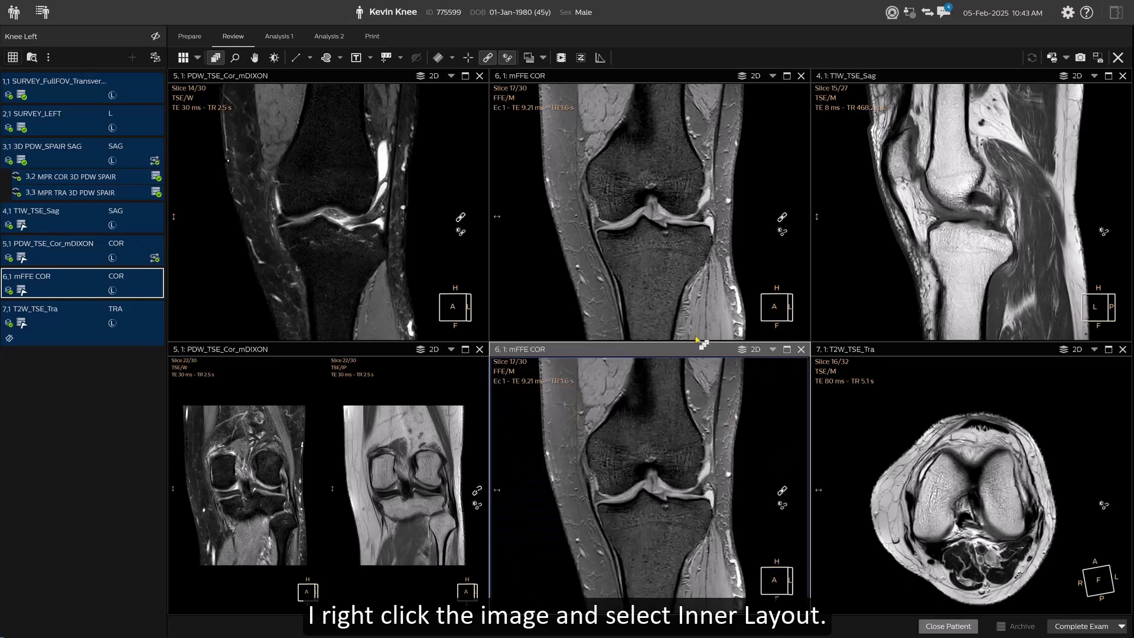
Return the lower mFFE COR viewport's inner layout to Auto Layout.
right_click(598, 442)
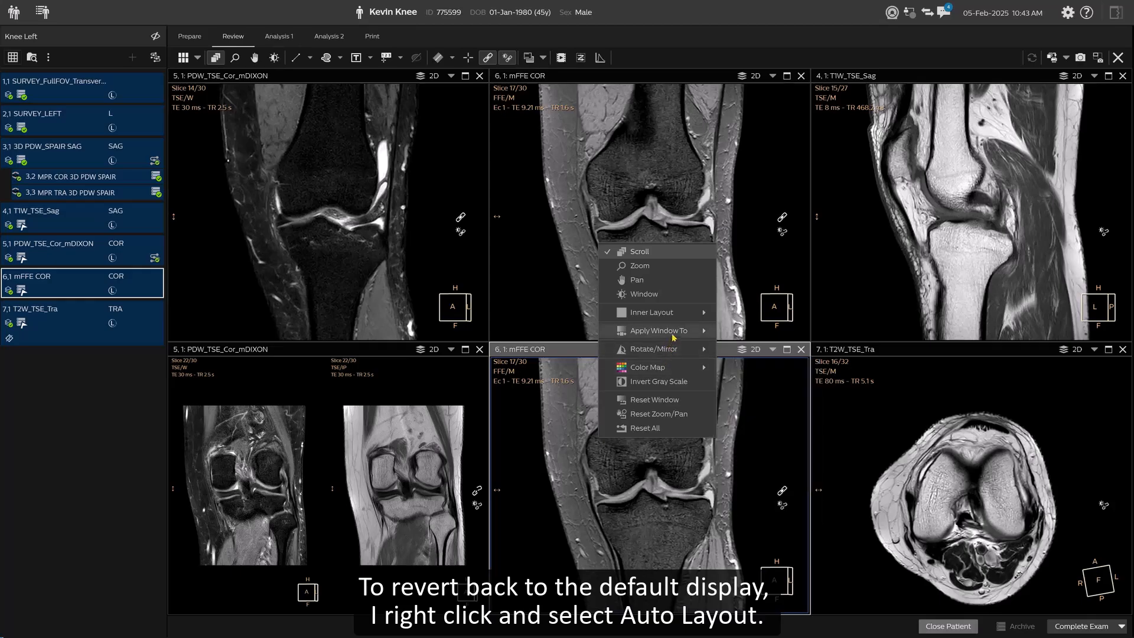
mouse_move(678, 320)
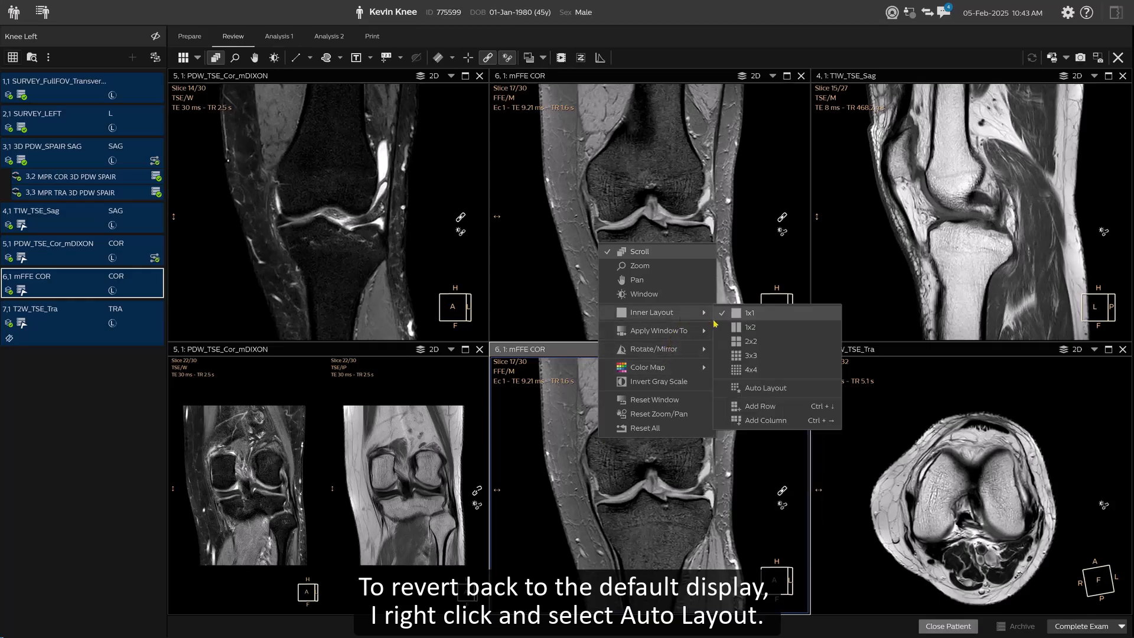
left_click(752, 394)
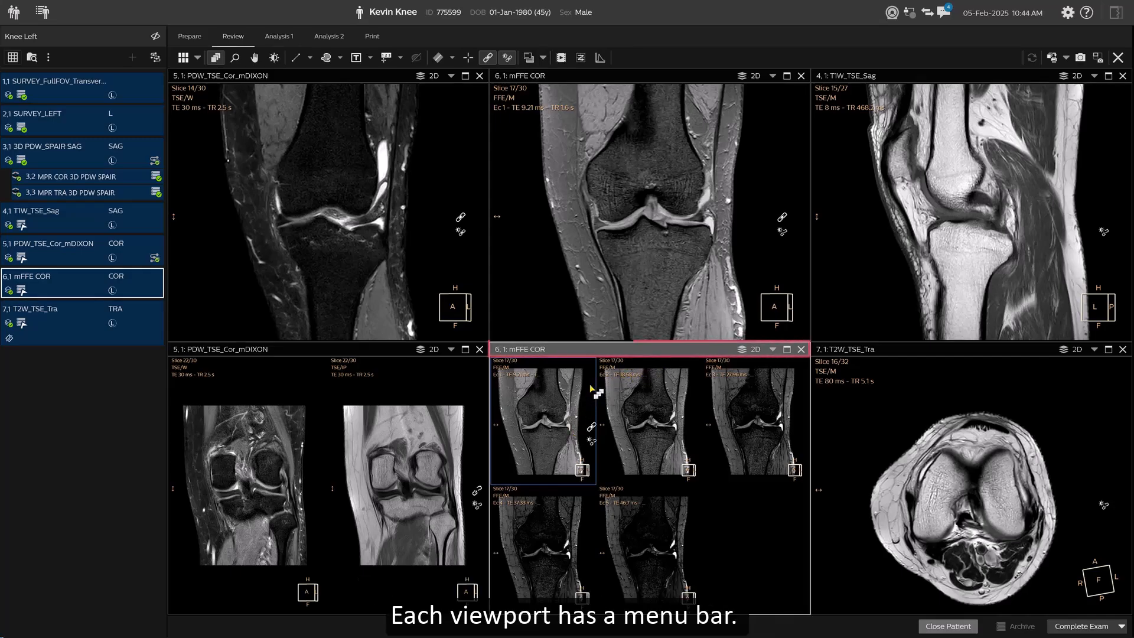
View the display packages offered for the lower mFFE COR viewport, keeping it in 2D.
left_click(772, 349)
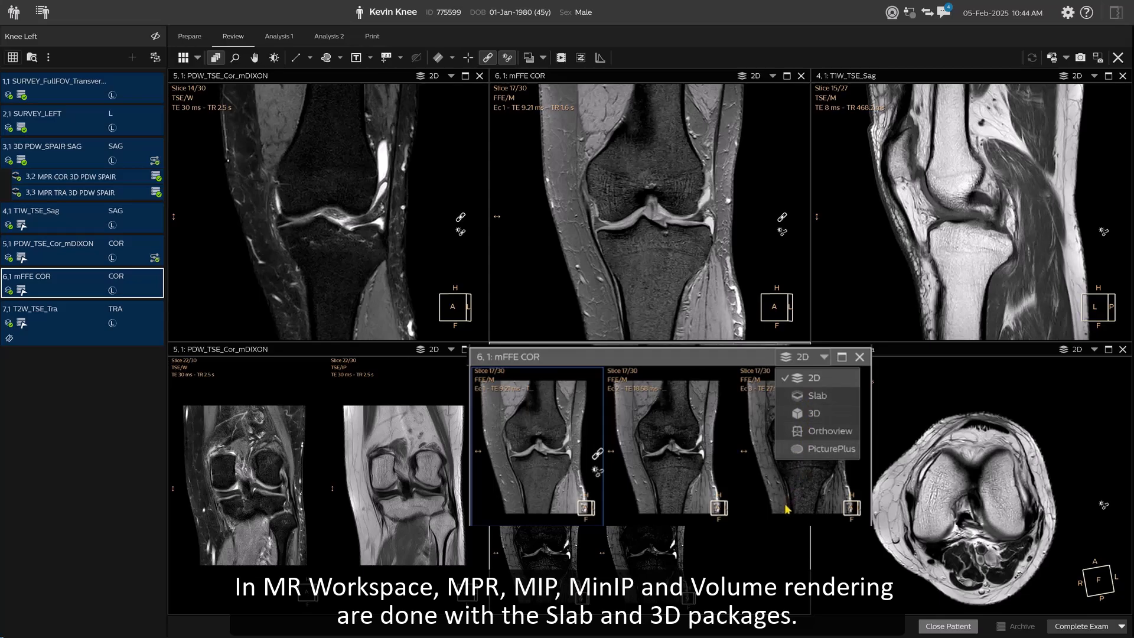
left_click(661, 509)
Scroll the T2W_TSE_Tra images to slice 20 and complete the exam.
left_click_drag(877, 502, 884, 474)
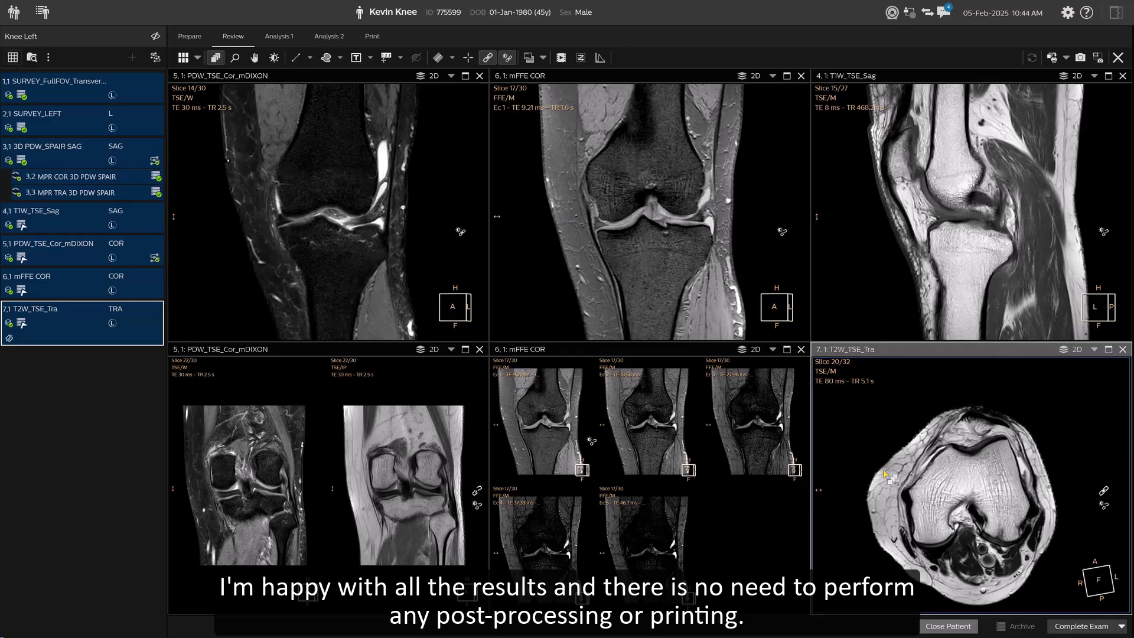
left_click(1072, 627)
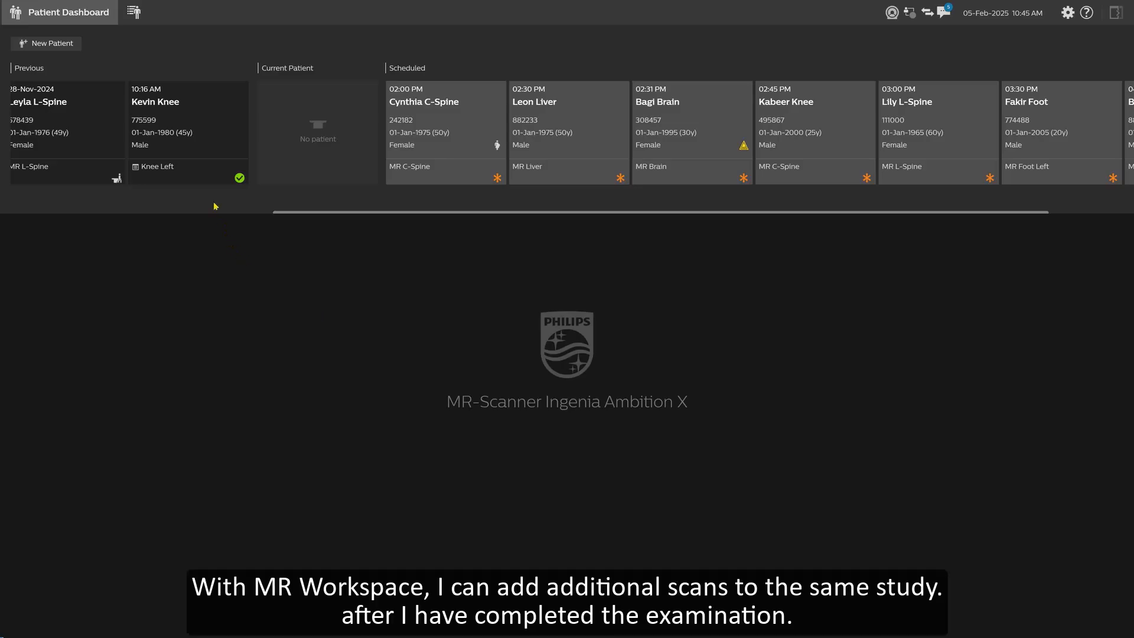
Reopen the completed Knee Left exam from the Patient Dashboard and show its Exam Overview as a list.
left_click(190, 133)
left_click(189, 129)
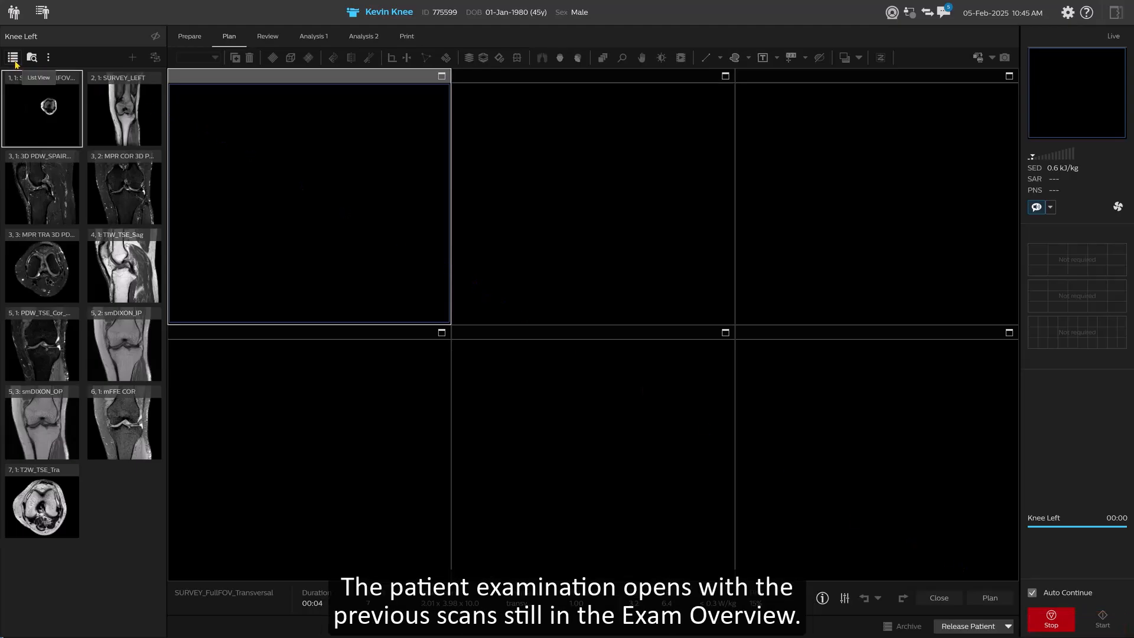
left_click(14, 60)
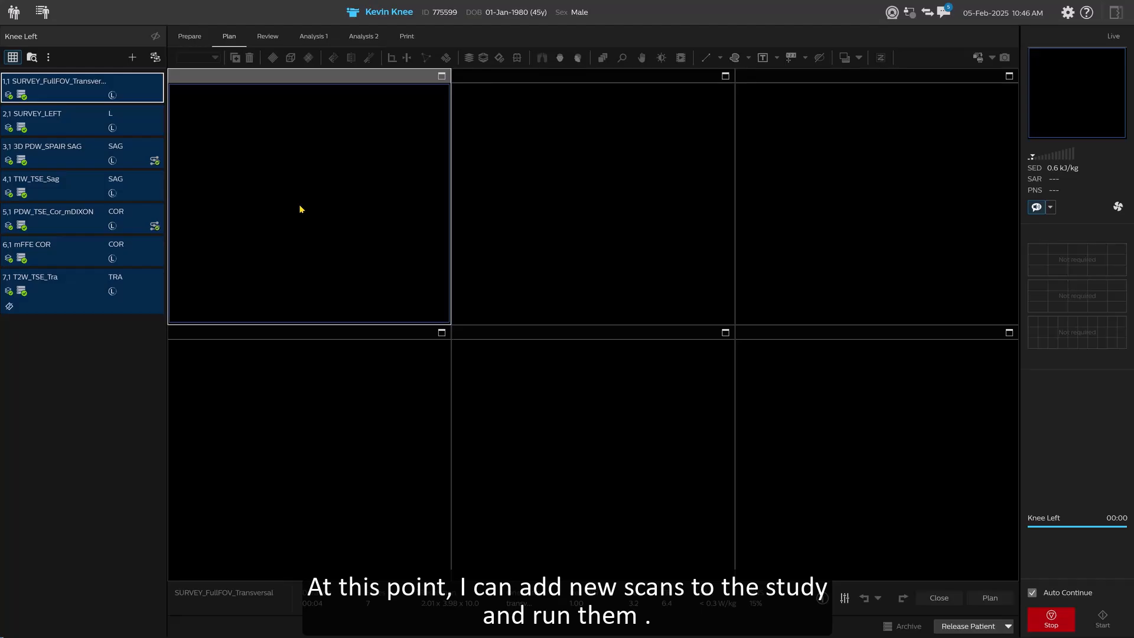
Complete the reopened Knee Left exam and open the Patient Directory.
left_click(1008, 628)
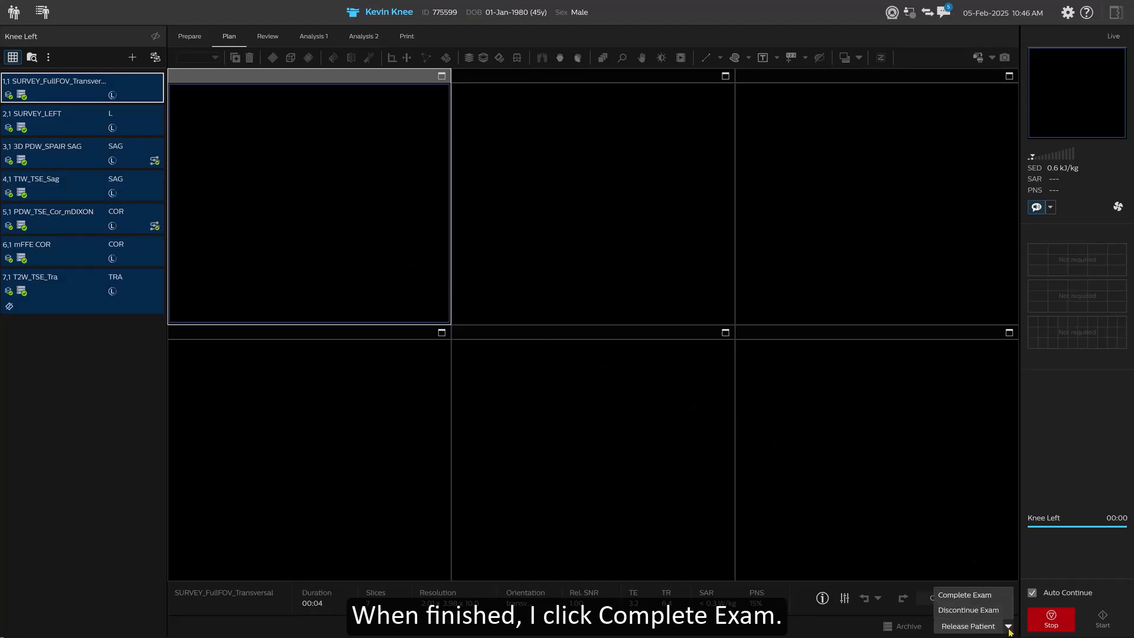
left_click(978, 596)
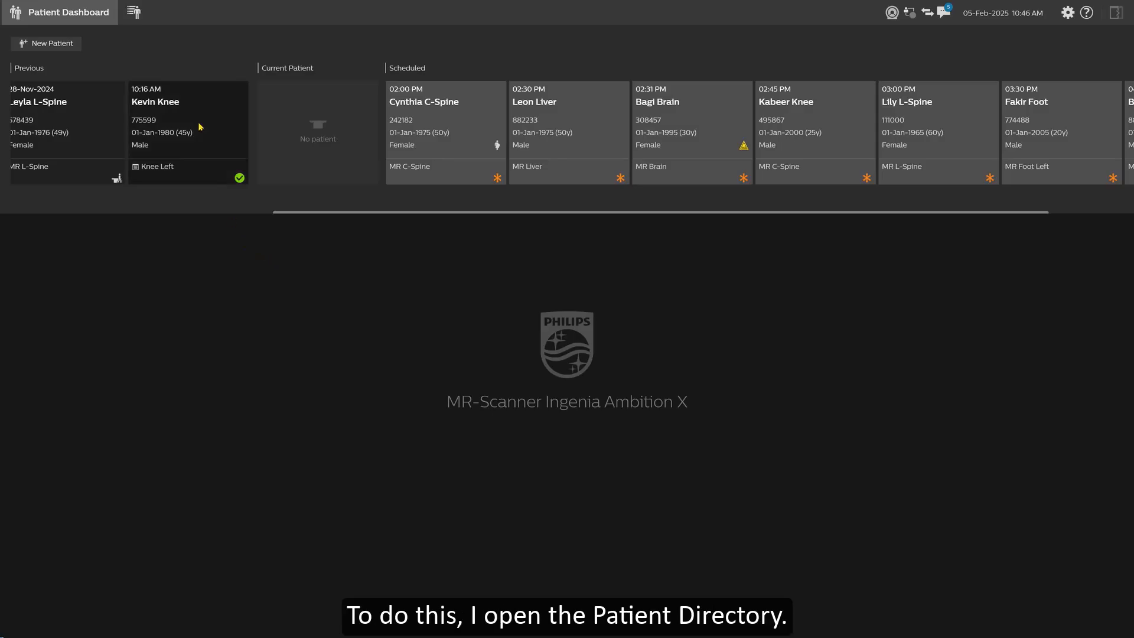
left_click(135, 12)
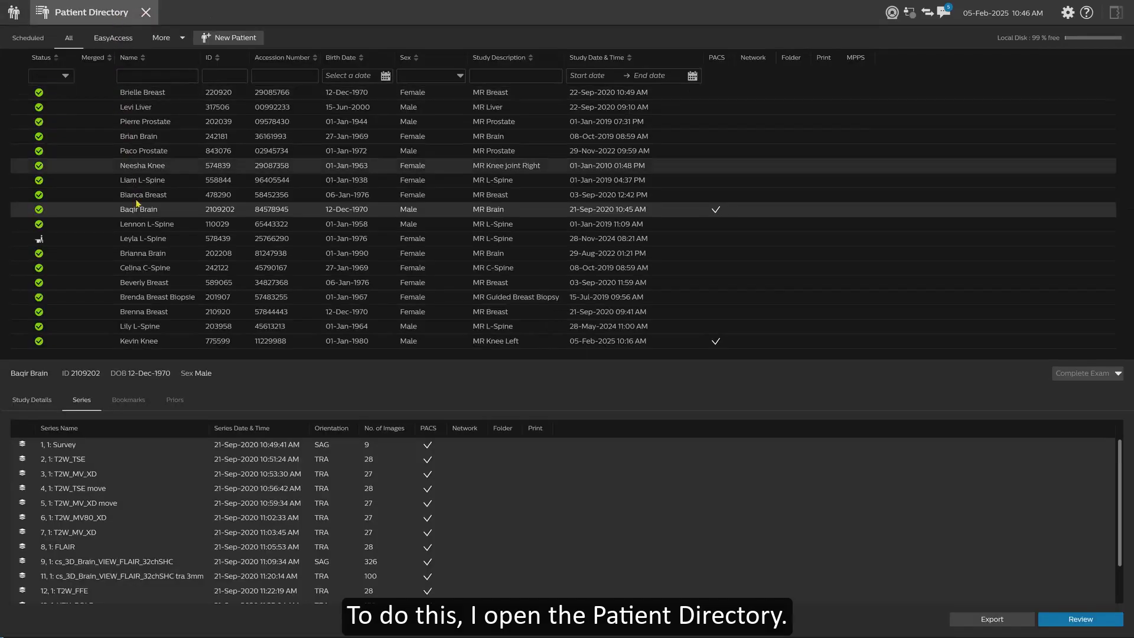
Create a new study for the patient with the MR Knee Left exam of 05-Feb-2025 and add the Knee Right ExamCard.
left_click(157, 343)
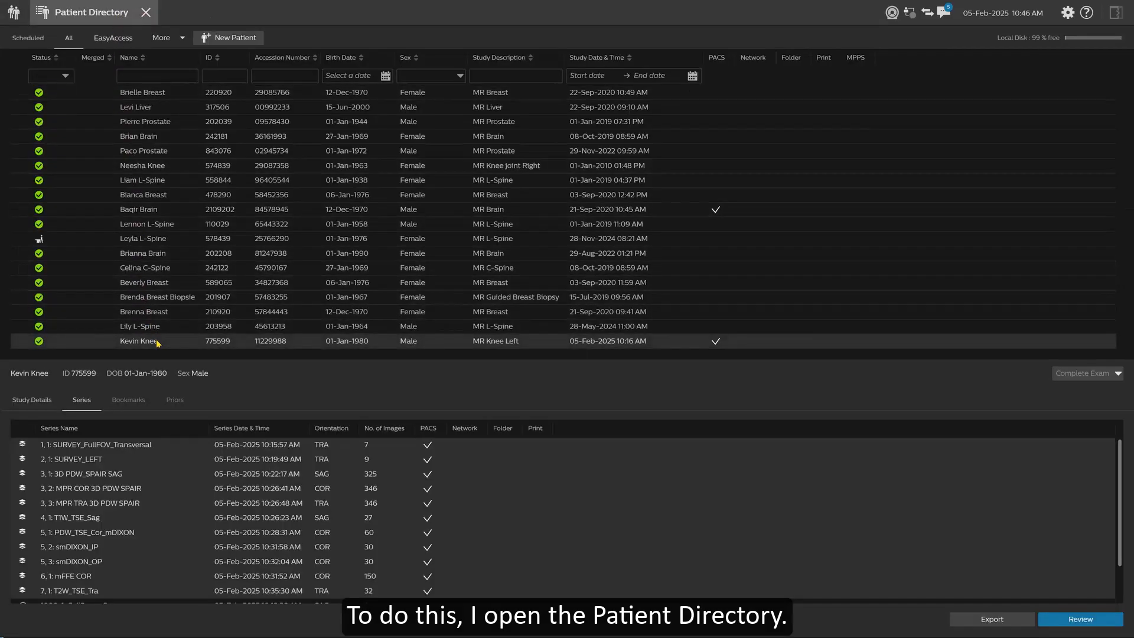
right_click(158, 343)
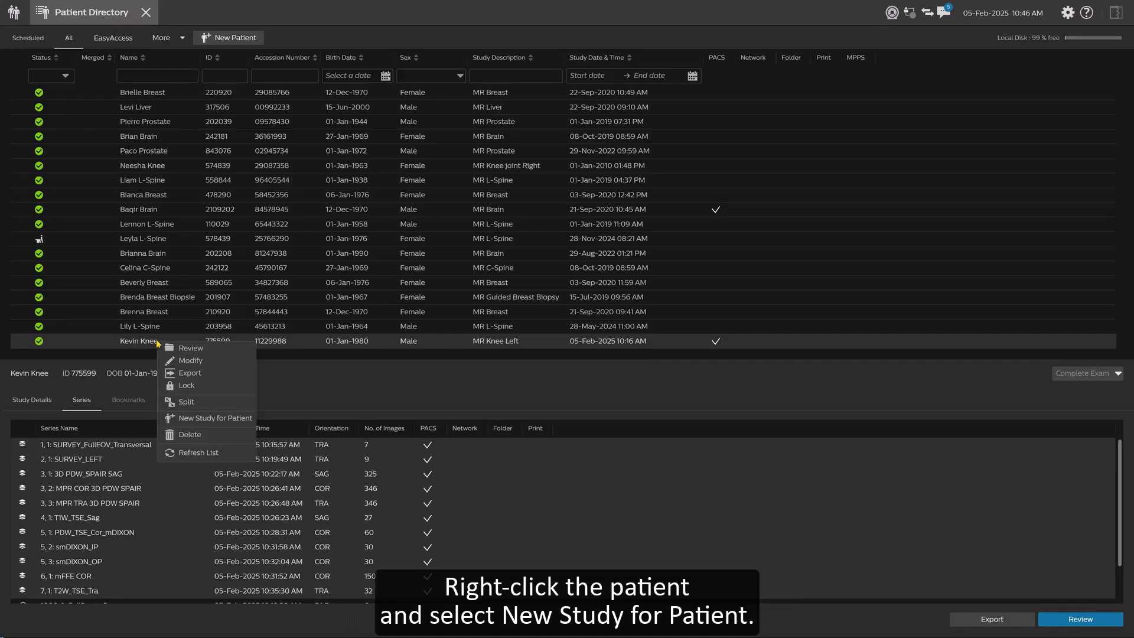
left_click(204, 419)
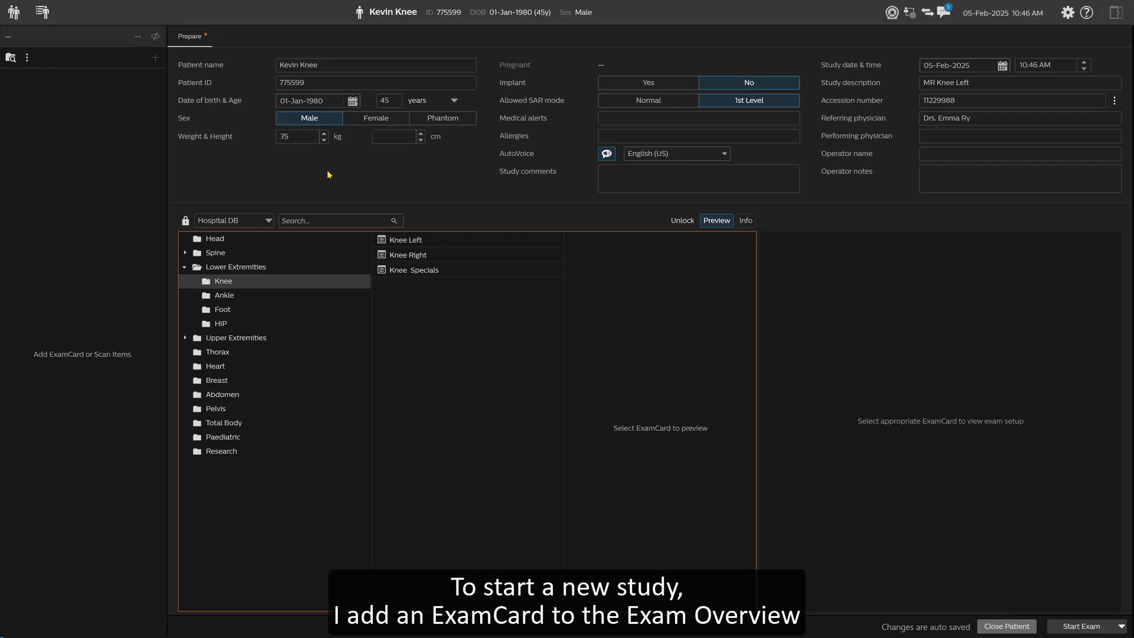
mouse_move(443, 255)
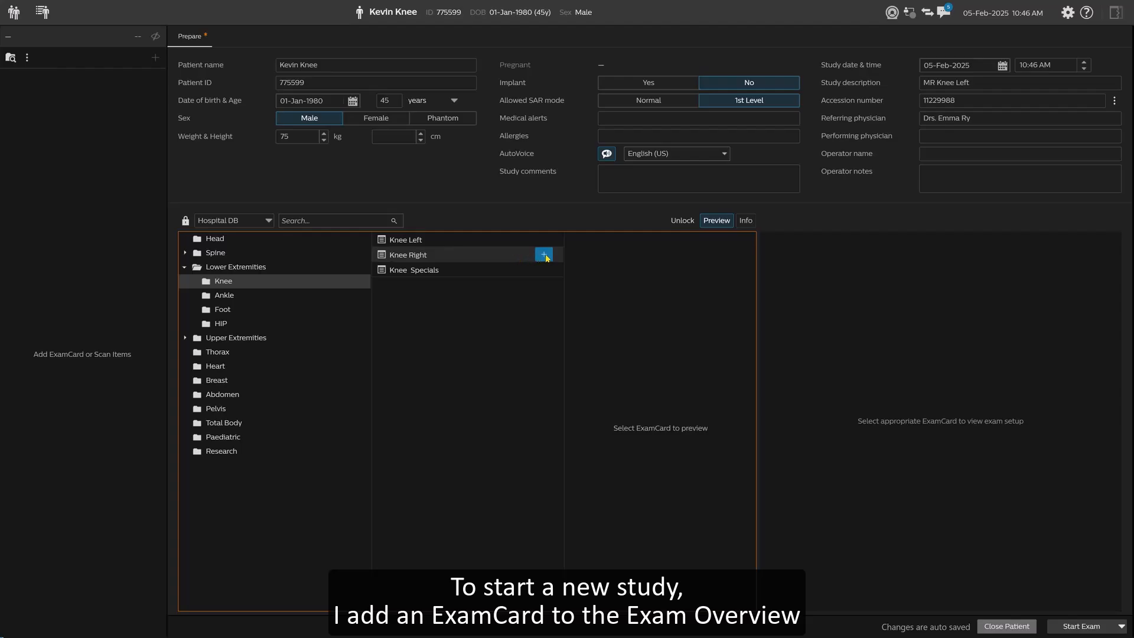
left_click(544, 256)
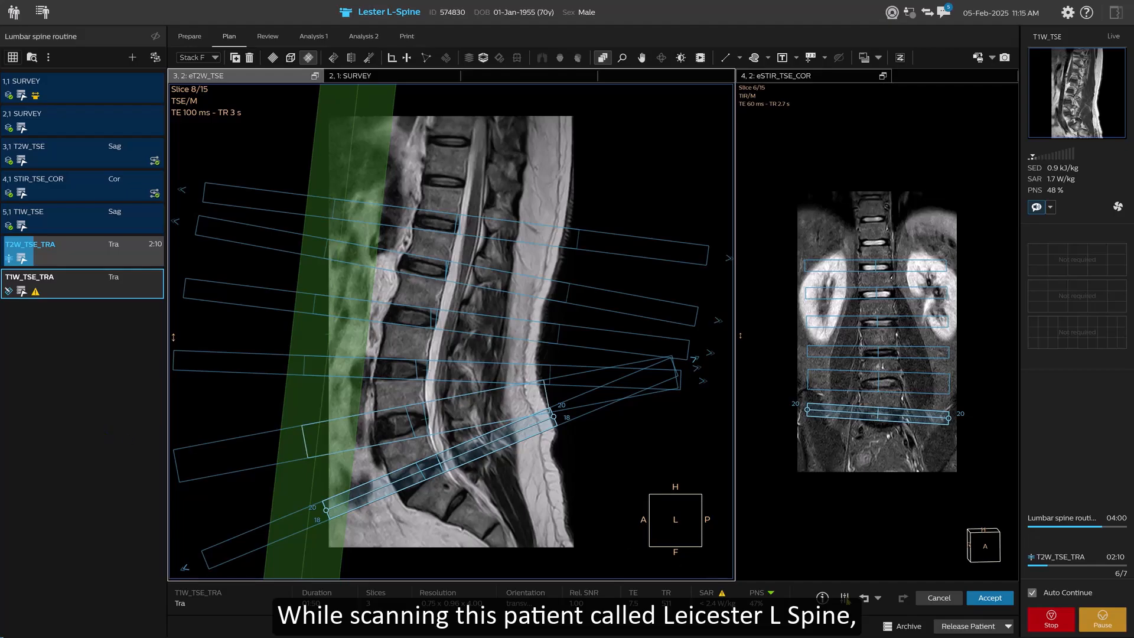
Accept the T1W_TSE_TRA planning and open the MR Brain patient scheduled for 11:20 AM from the Patient Dashboard.
left_click(998, 599)
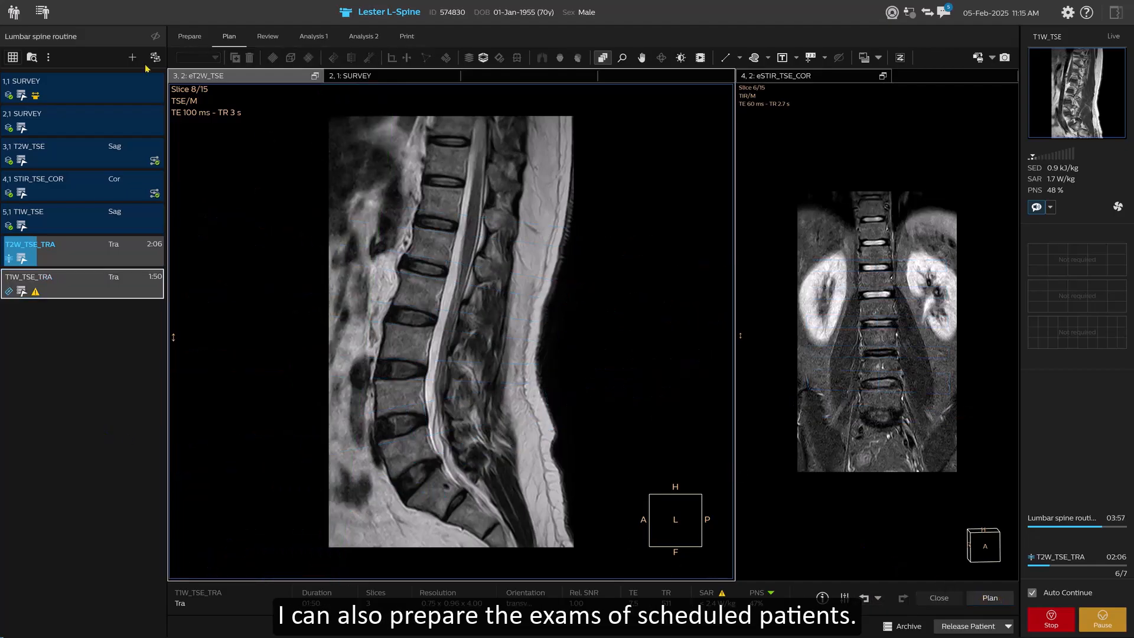
left_click(16, 14)
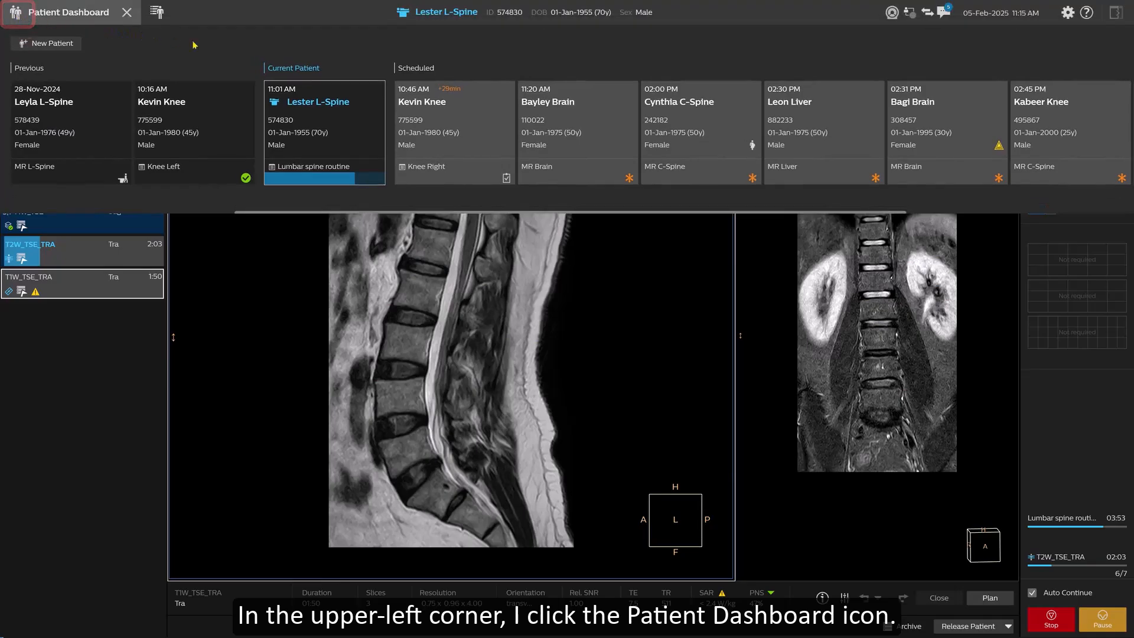
mouse_move(564, 130)
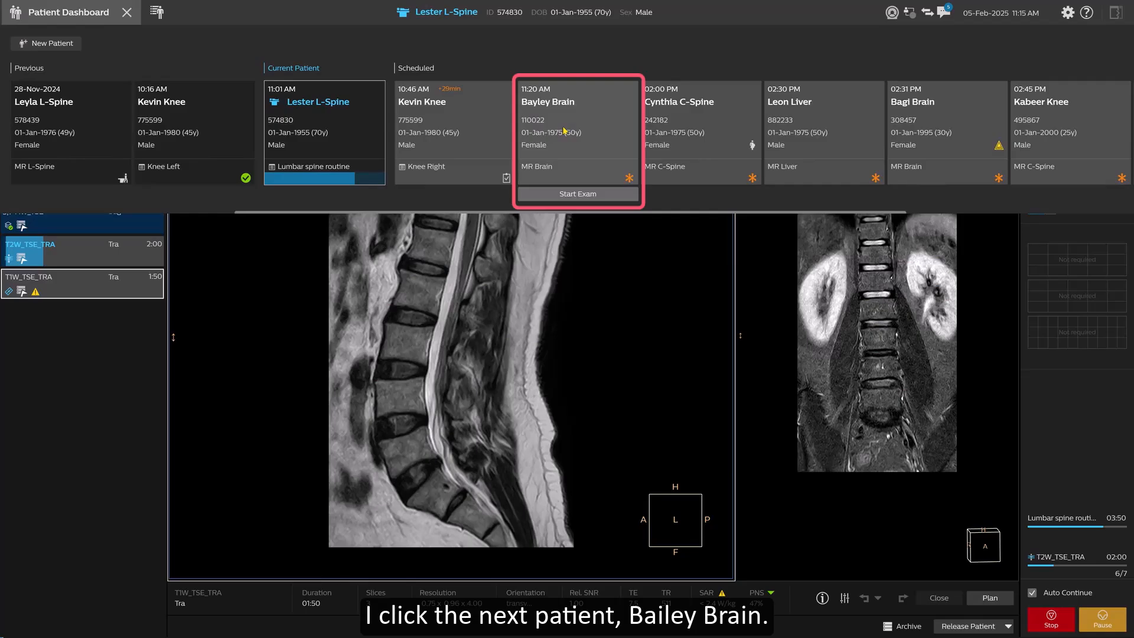
left_click(564, 130)
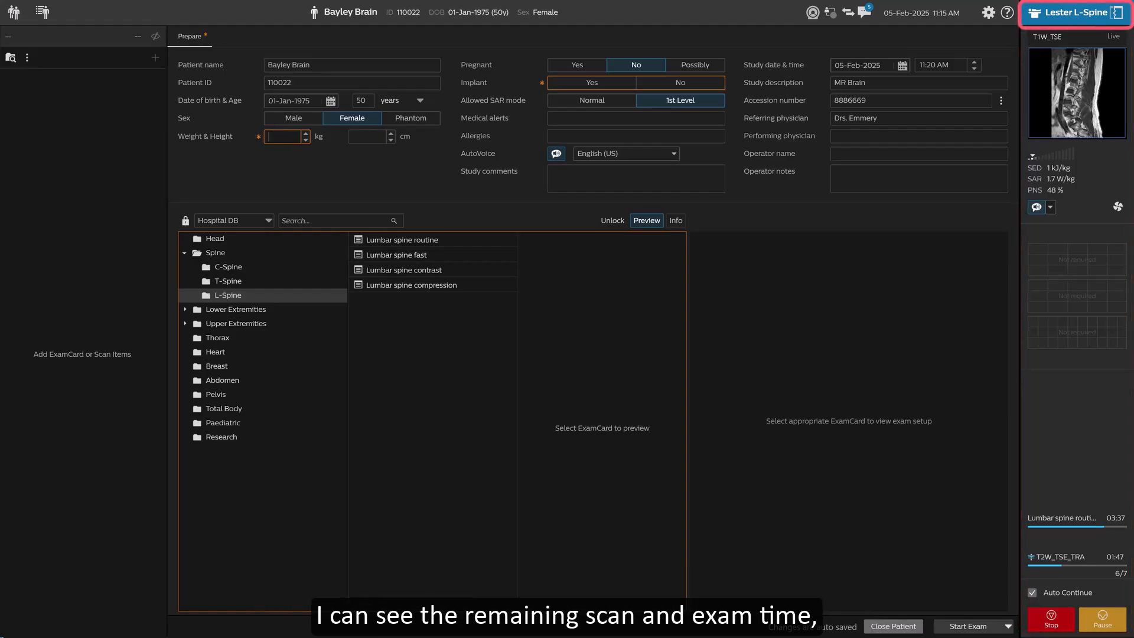
Maximize the running lumbar spine exam and return to the preparation of the MR Brain patient.
left_click(1119, 21)
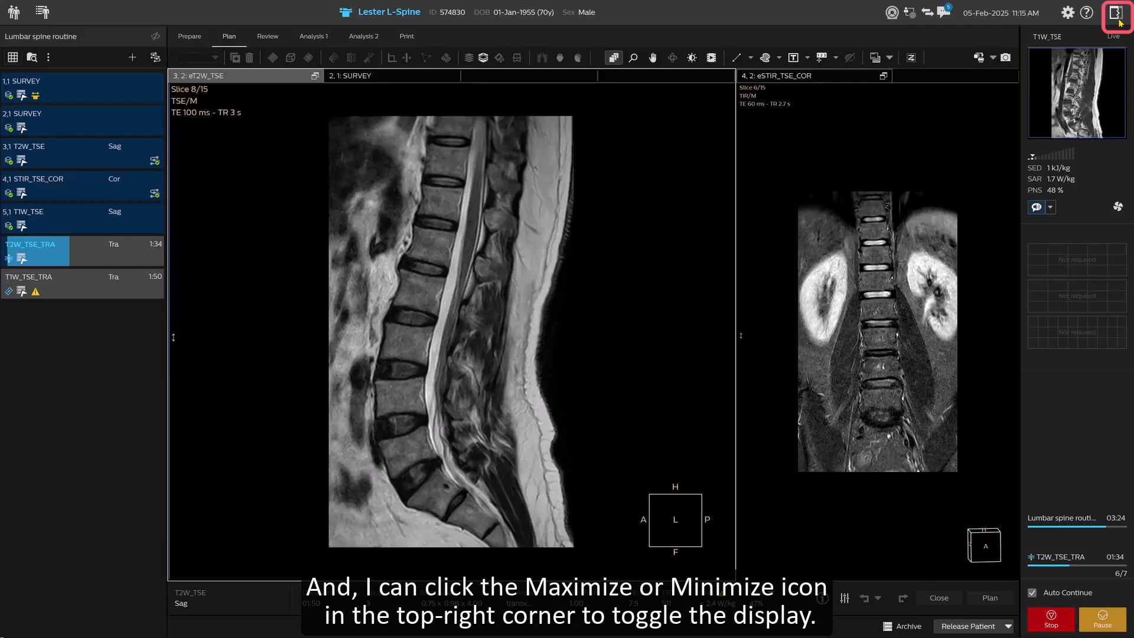
left_click(1119, 22)
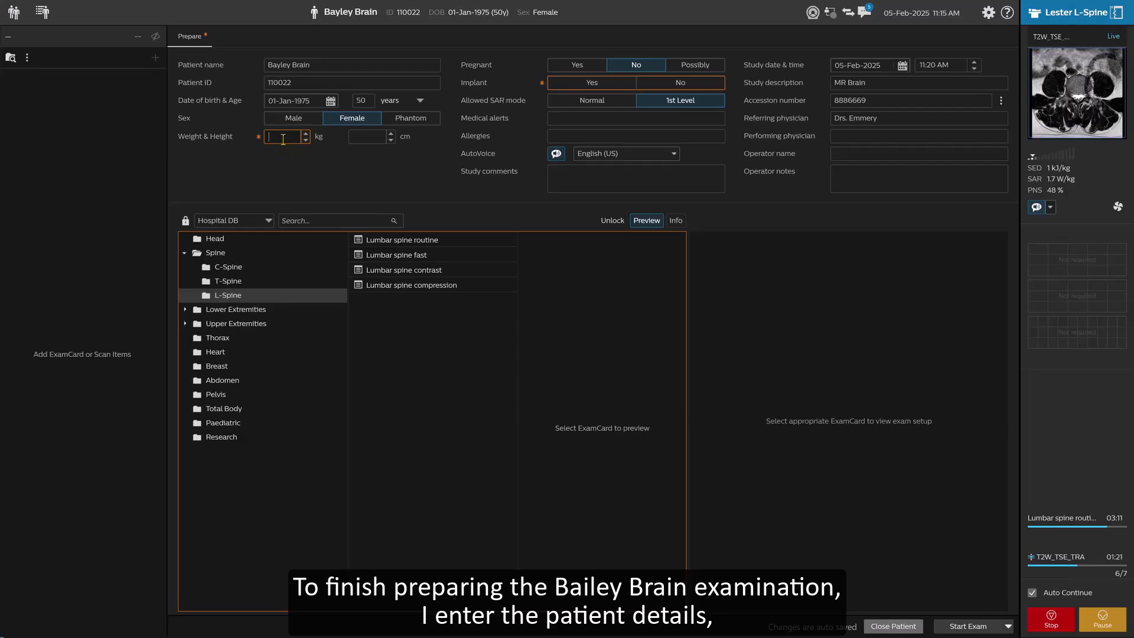
Prepare the MR Brain exam with weight 60 kg, no implant and the Brain routine ExamCard from Head, and close the patient.
type("60")
left_click(678, 82)
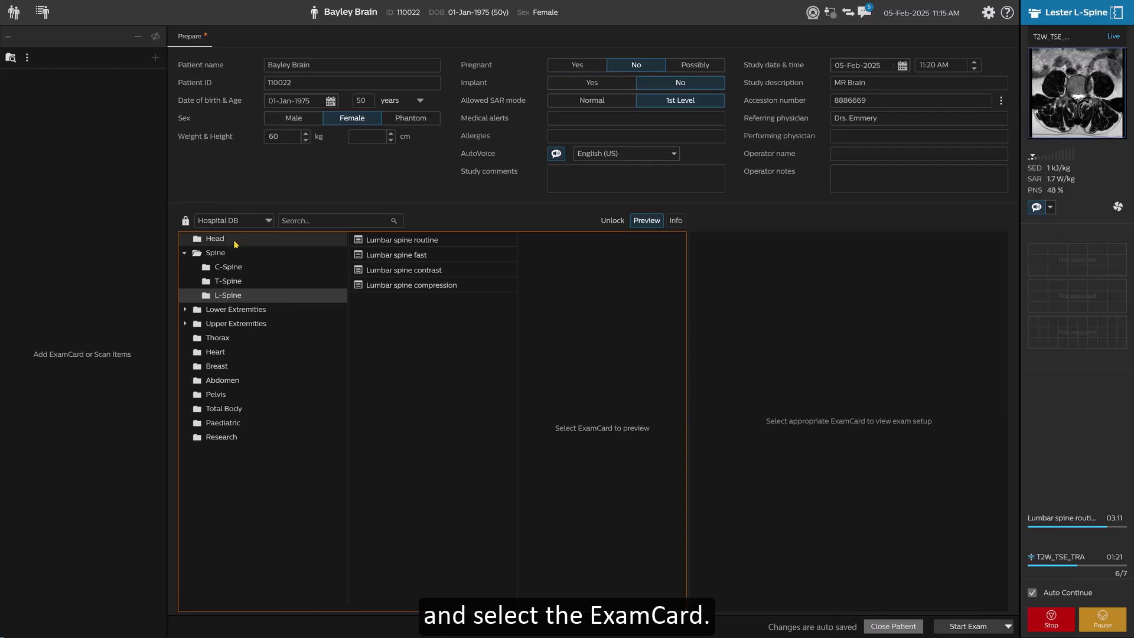
left_click(319, 239)
left_click(498, 239)
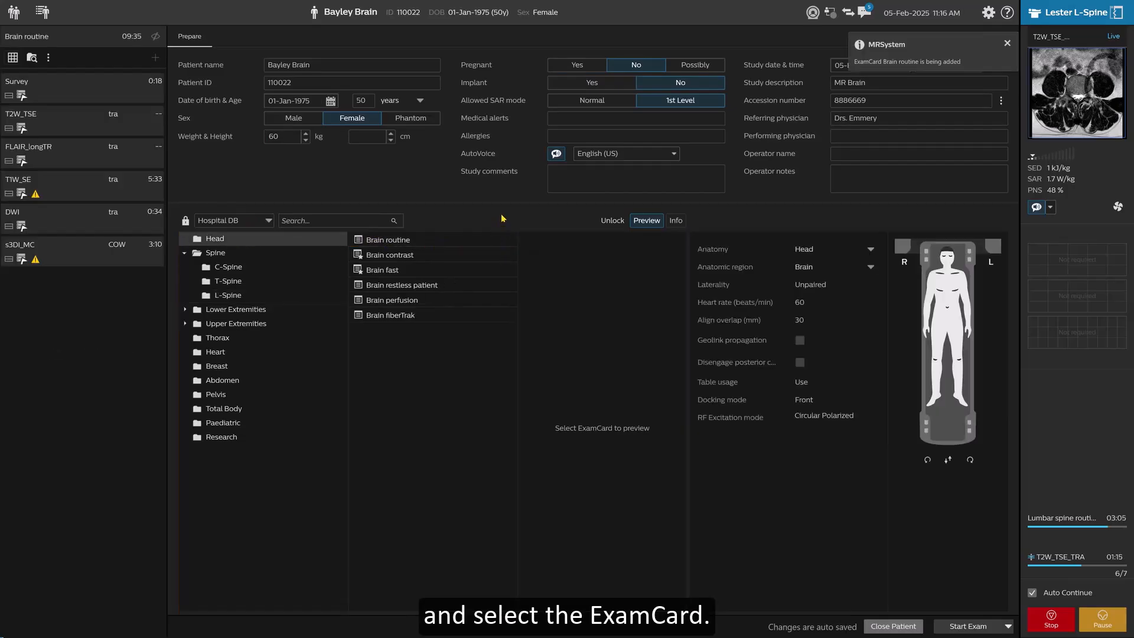
left_click(888, 627)
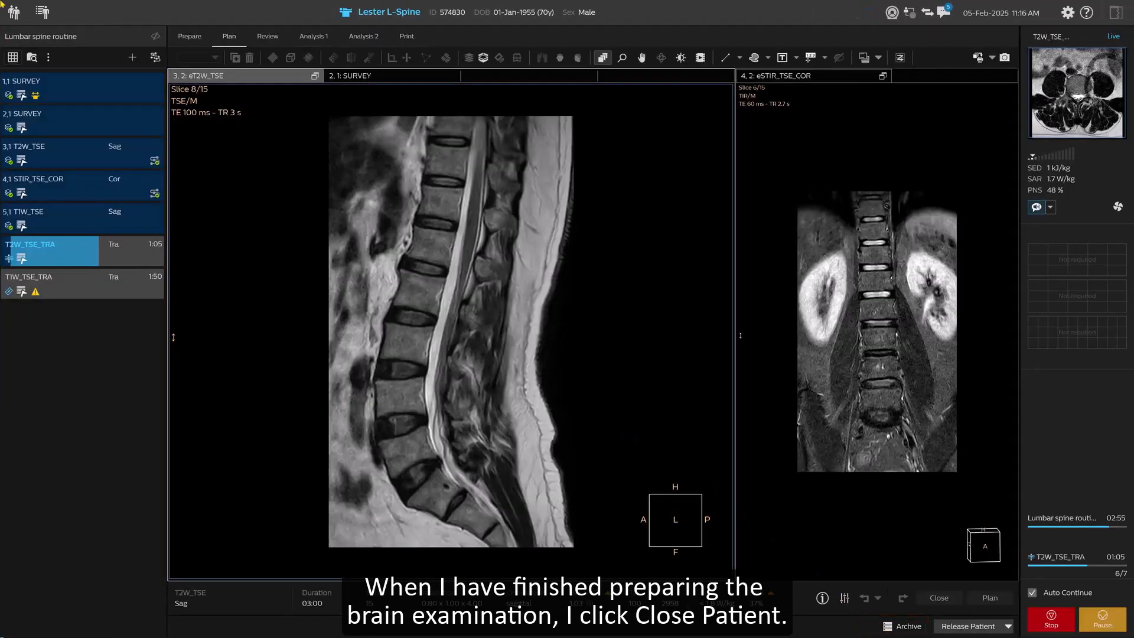
Check the preparation status of the 11:20 AM Brain routine patient in the Patient Dashboard and return to the lumbar spine exam.
left_click(13, 11)
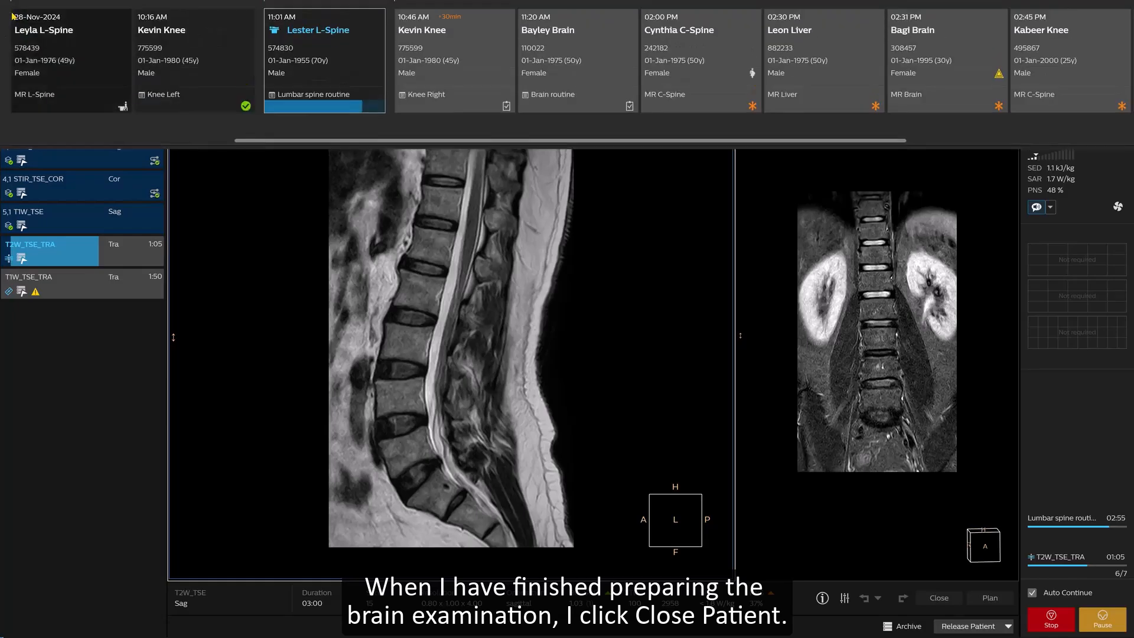
mouse_move(631, 179)
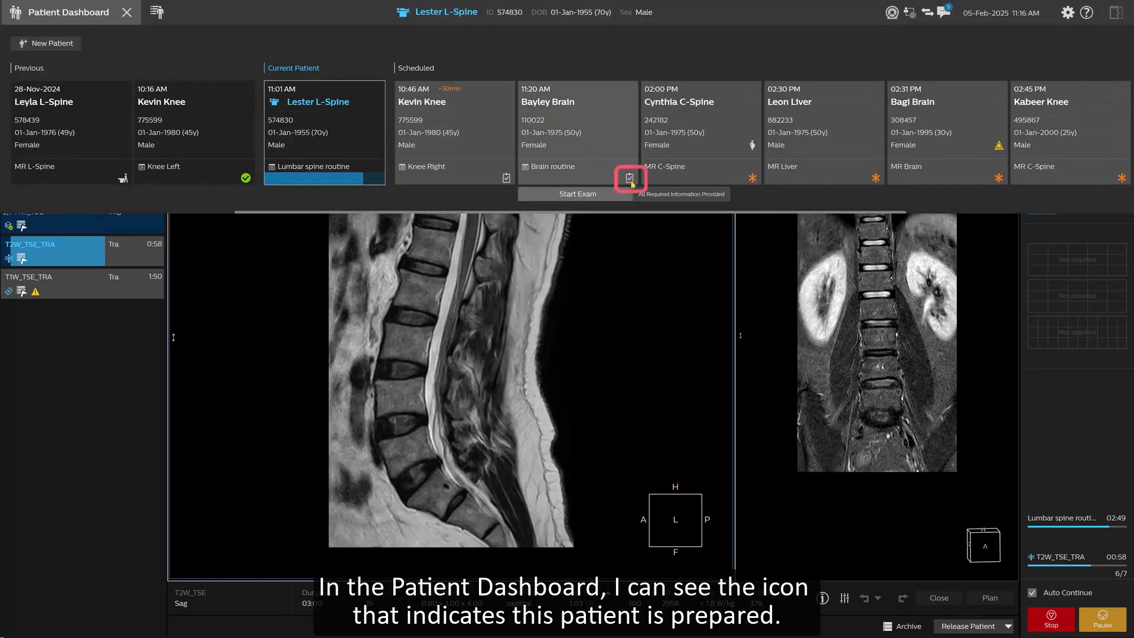
left_click(530, 271)
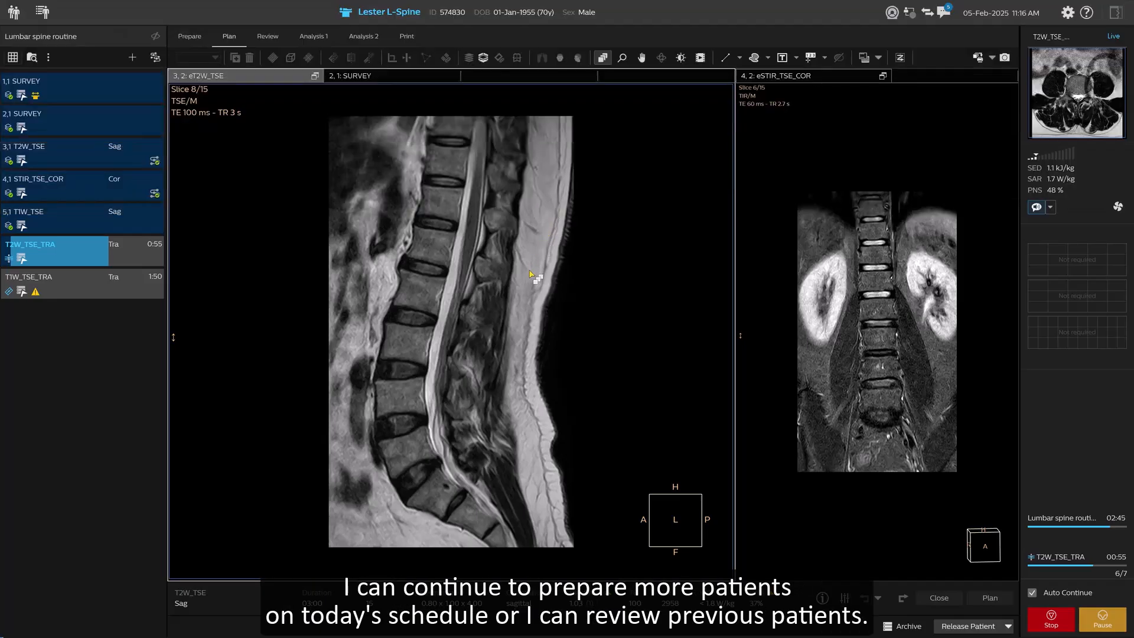
Review the previous MR L-Spine patient from 28-Nov-2024, browse the T2W_TSE_DRIVE_HR slices, and close the patient.
left_click(16, 18)
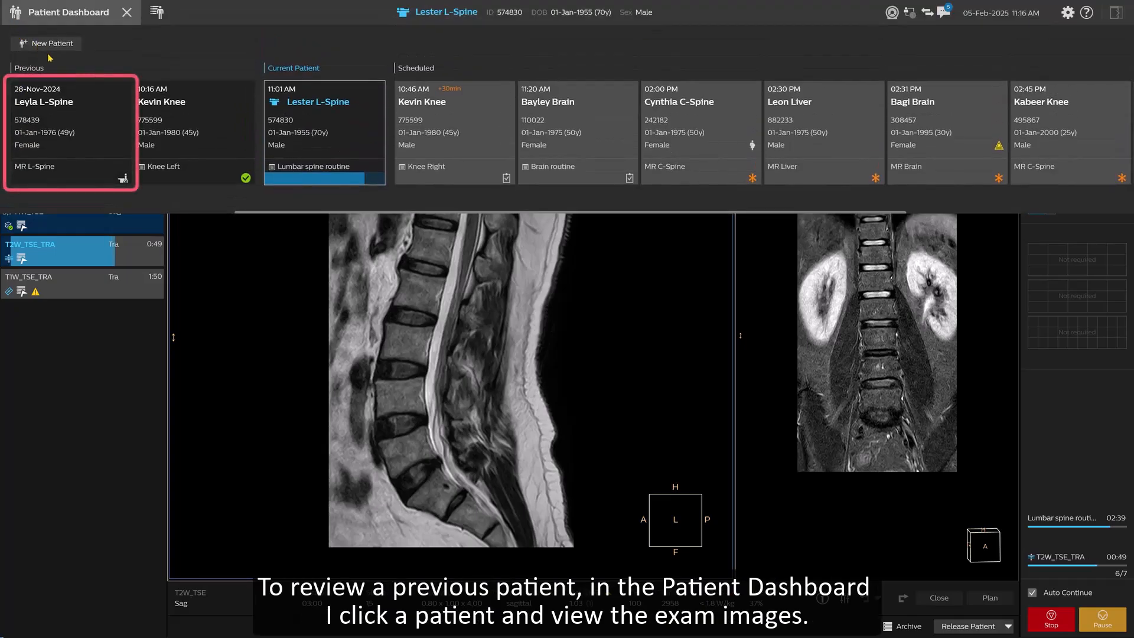
left_click(71, 124)
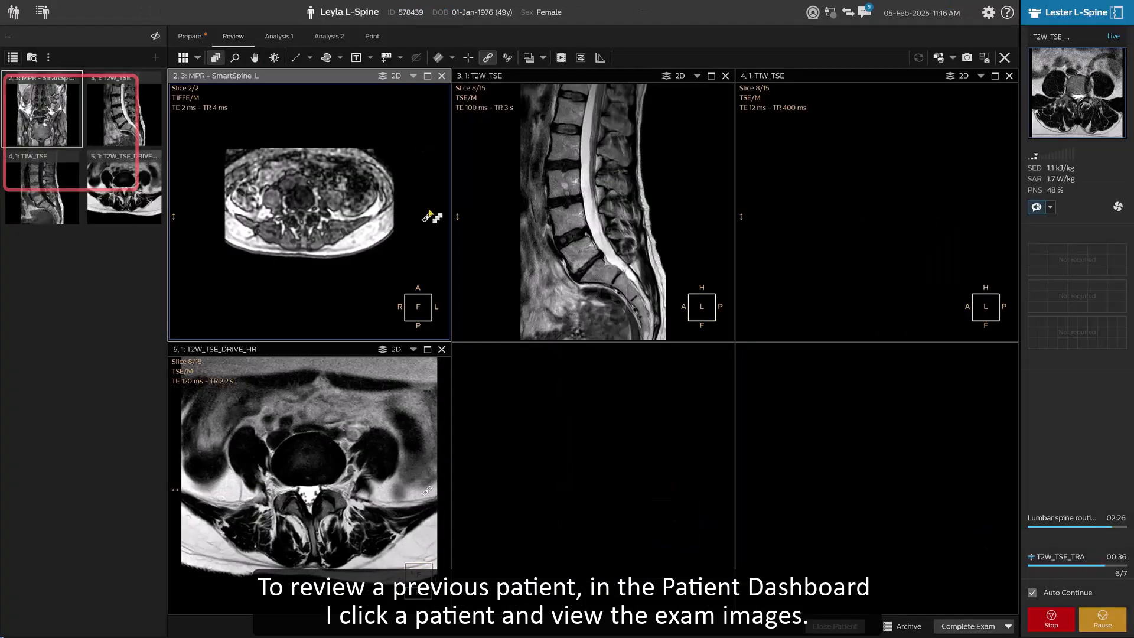
scroll(572, 245, "down", 5)
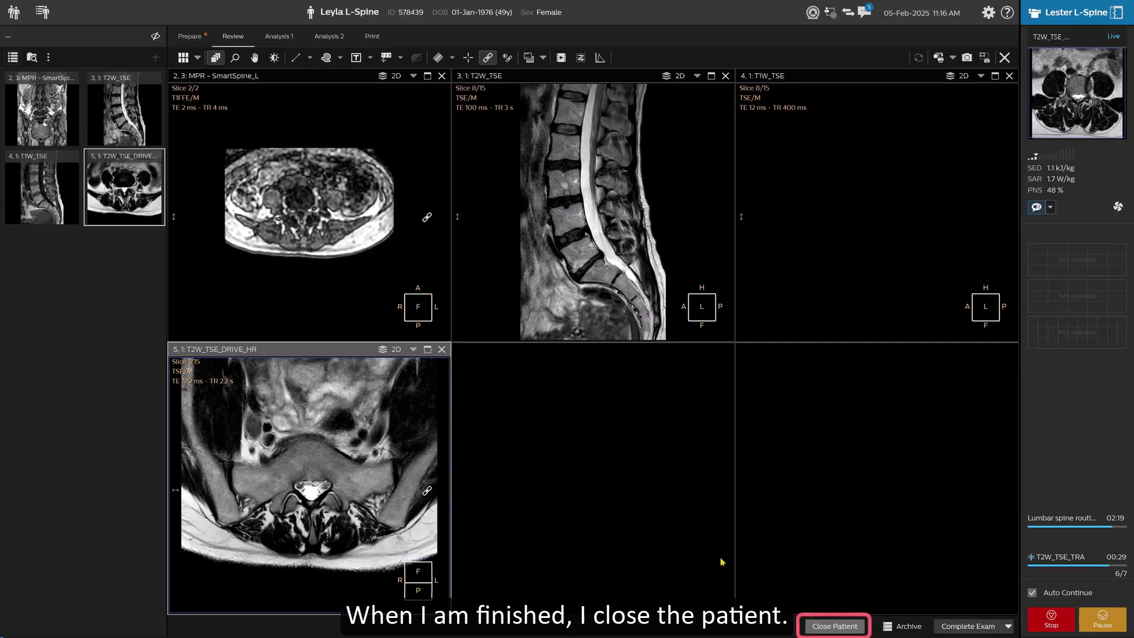
left_click(833, 626)
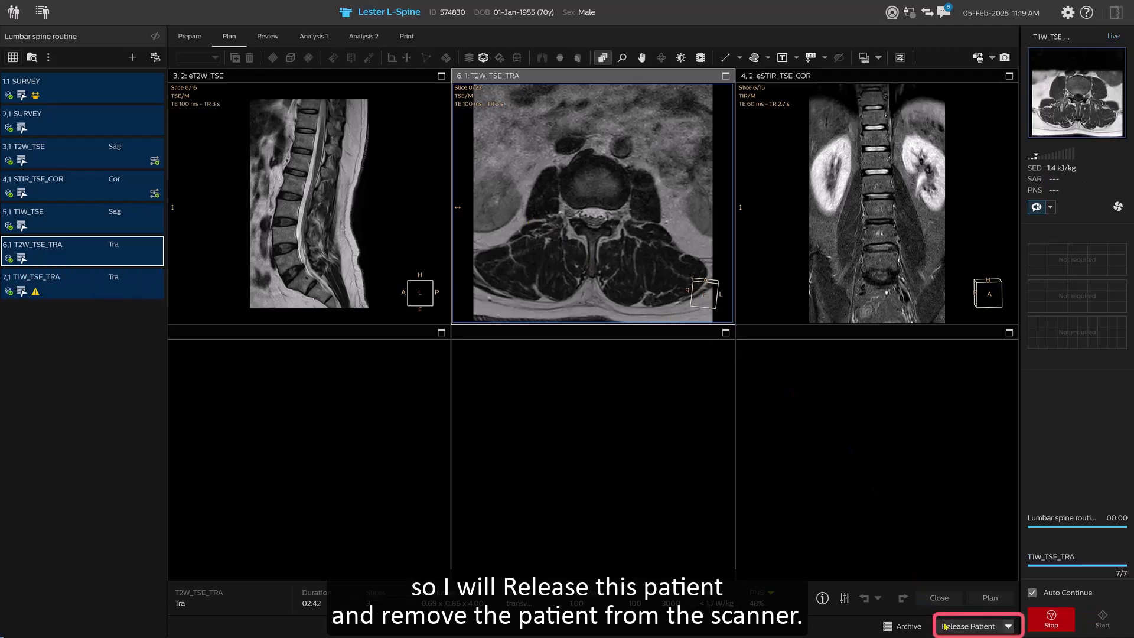
Release the scanned lumbar spine patient and save the exam's ExamCard as "Lumbar spine routine new".
left_click(968, 625)
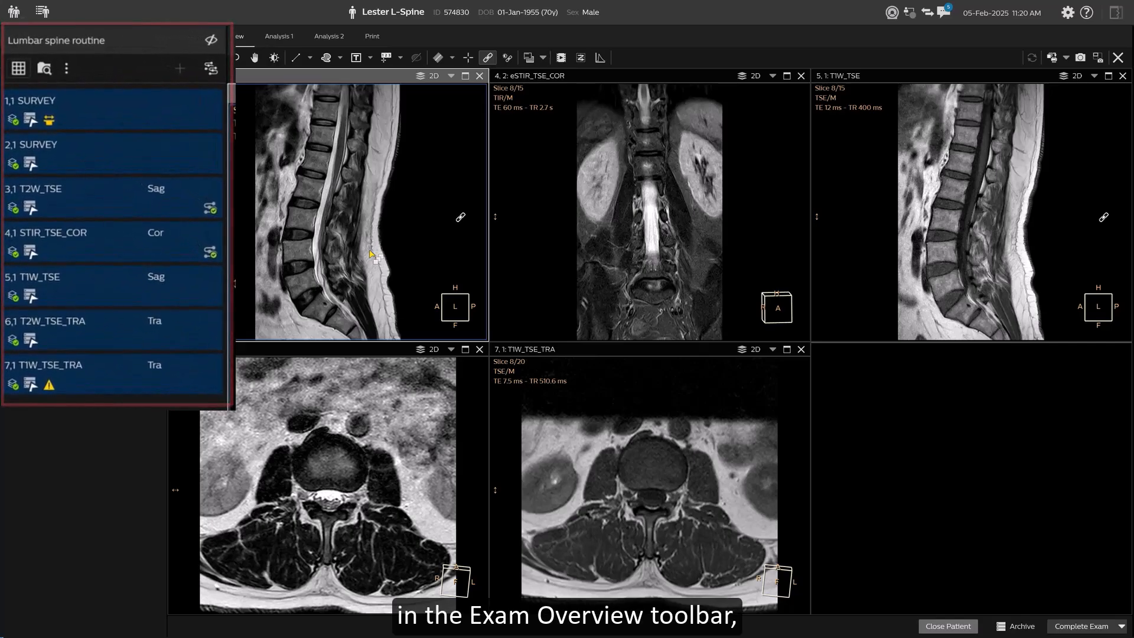
left_click(66, 69)
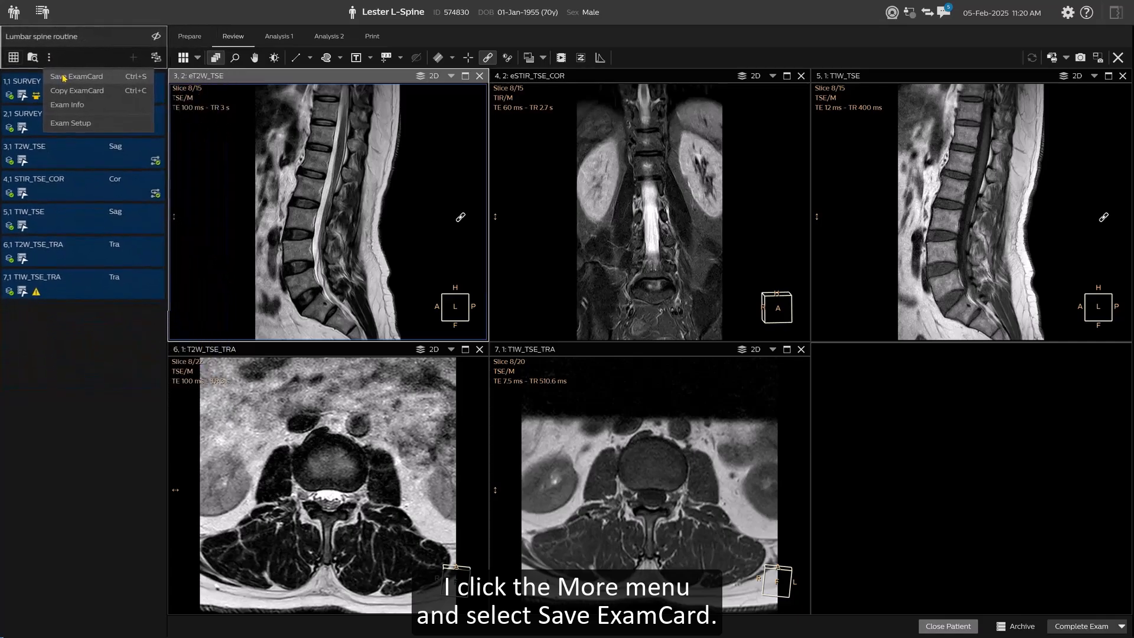
left_click(63, 77)
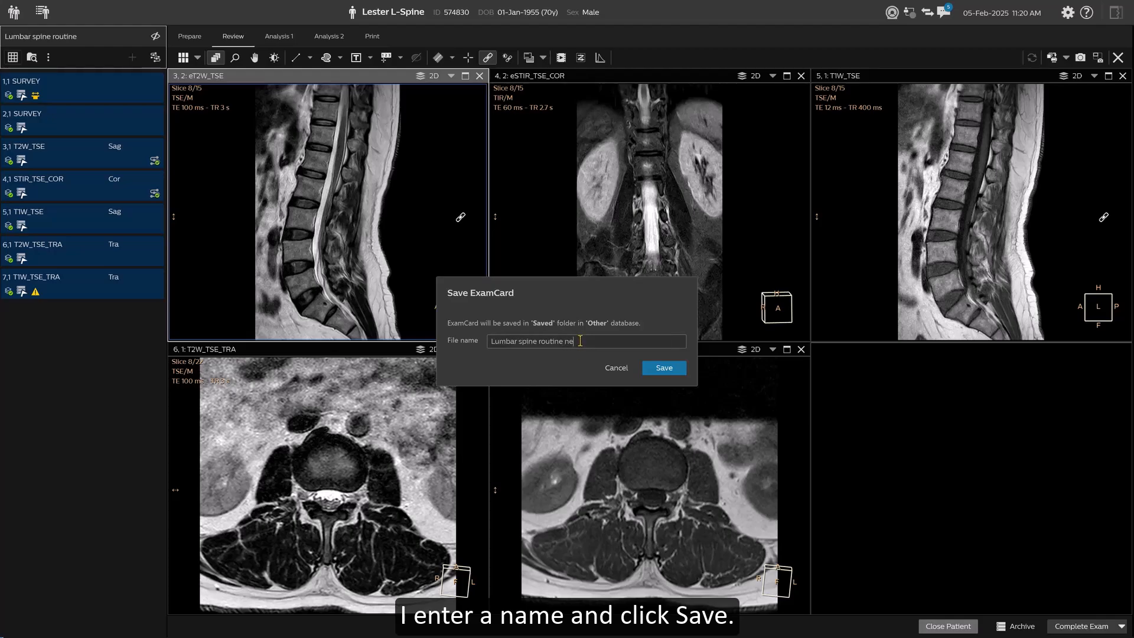
left_click(662, 368)
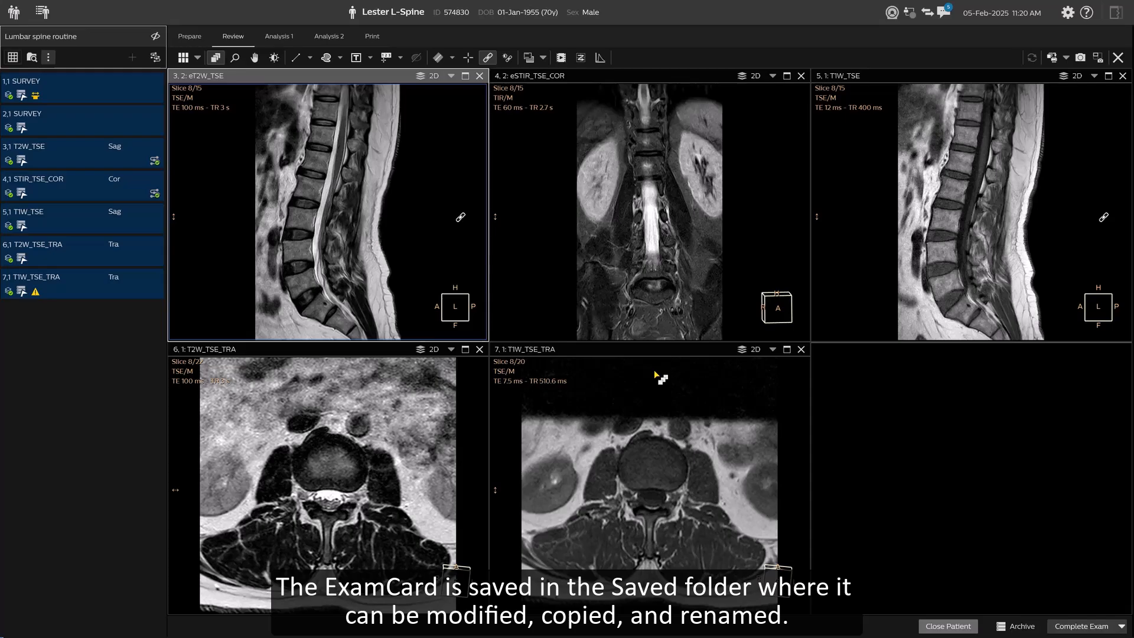
Start the MR Subtraction analysis for the T1W_TSE_TRA series and add that series to the 3x2 print layout.
left_click(279, 39)
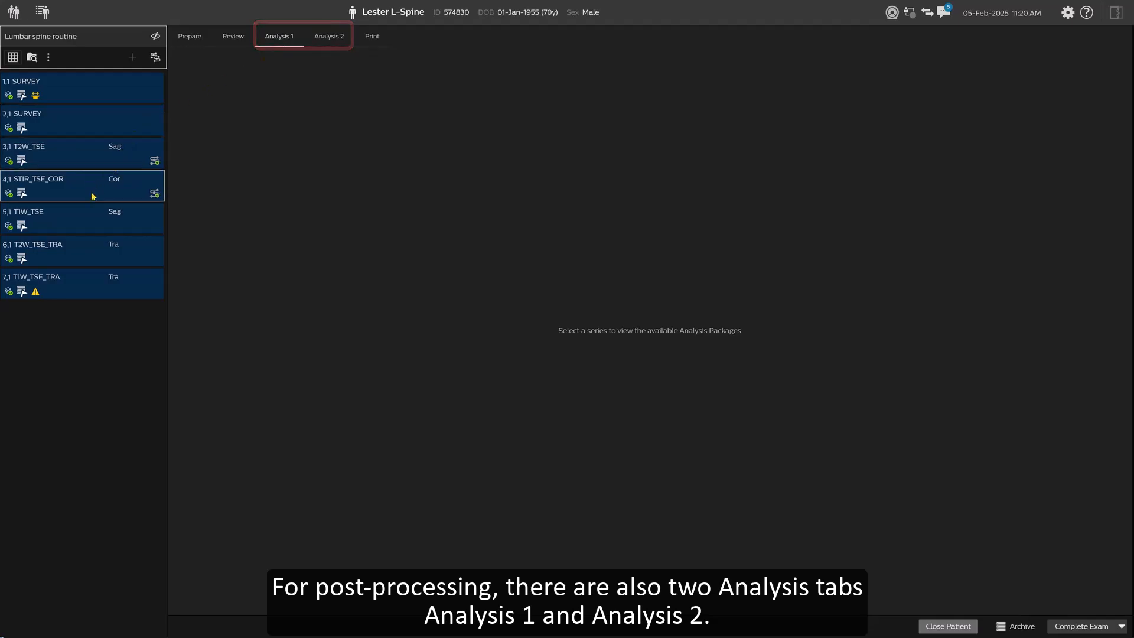
left_click(93, 213)
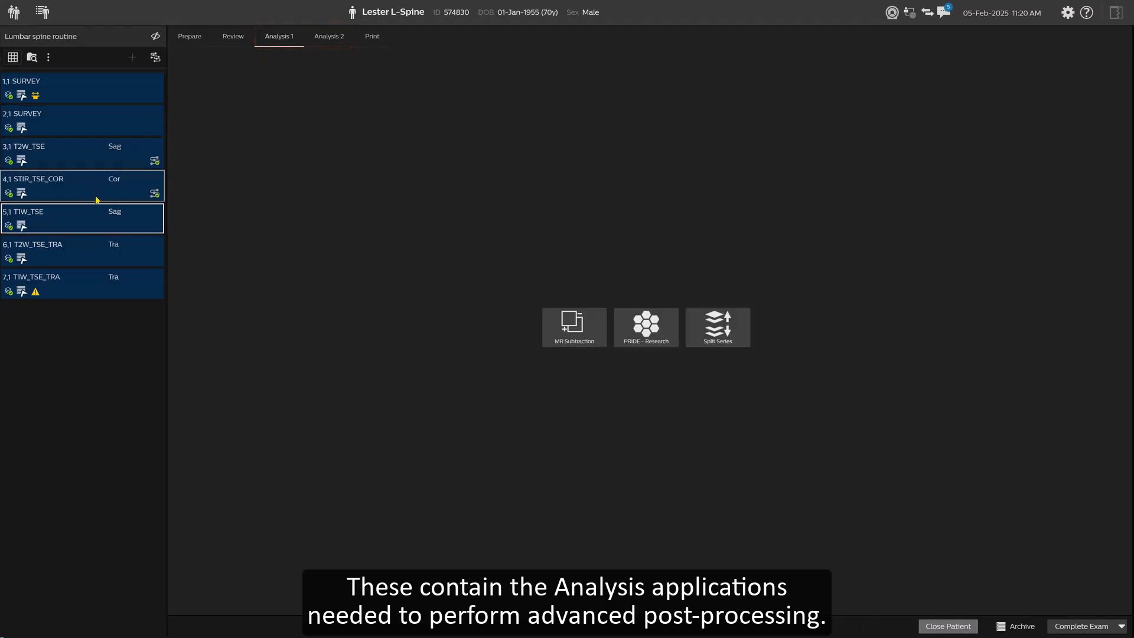
left_click(91, 287)
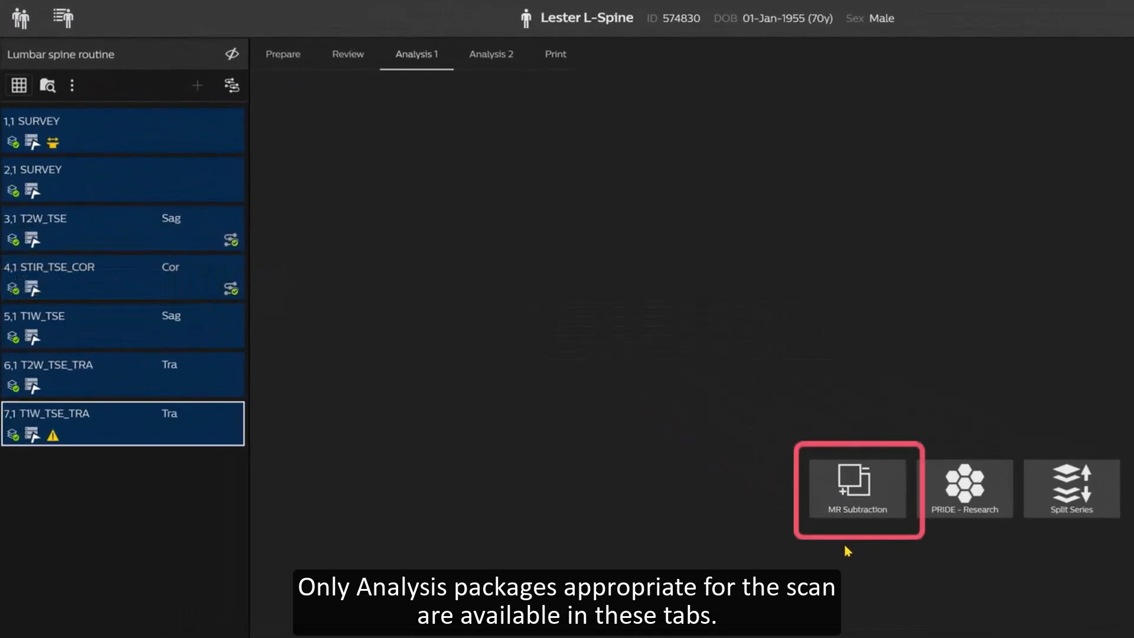
left_click(847, 495)
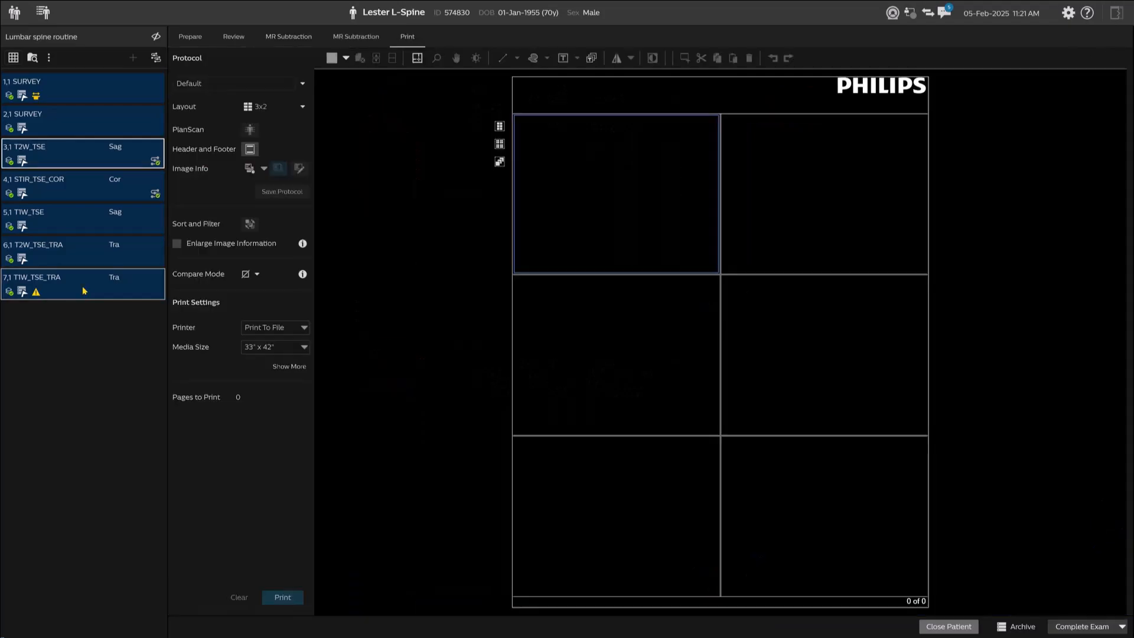
left_click_drag(83, 281, 643, 216)
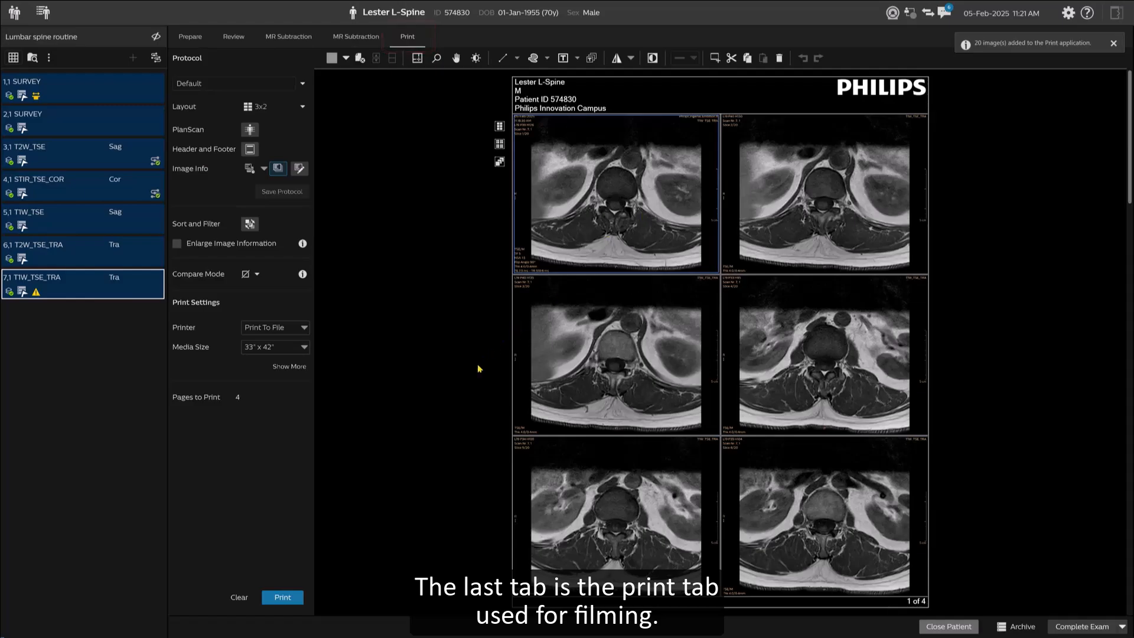
Check the system health status and the image transfer and processing jobs in the Job Viewer.
left_click(890, 17)
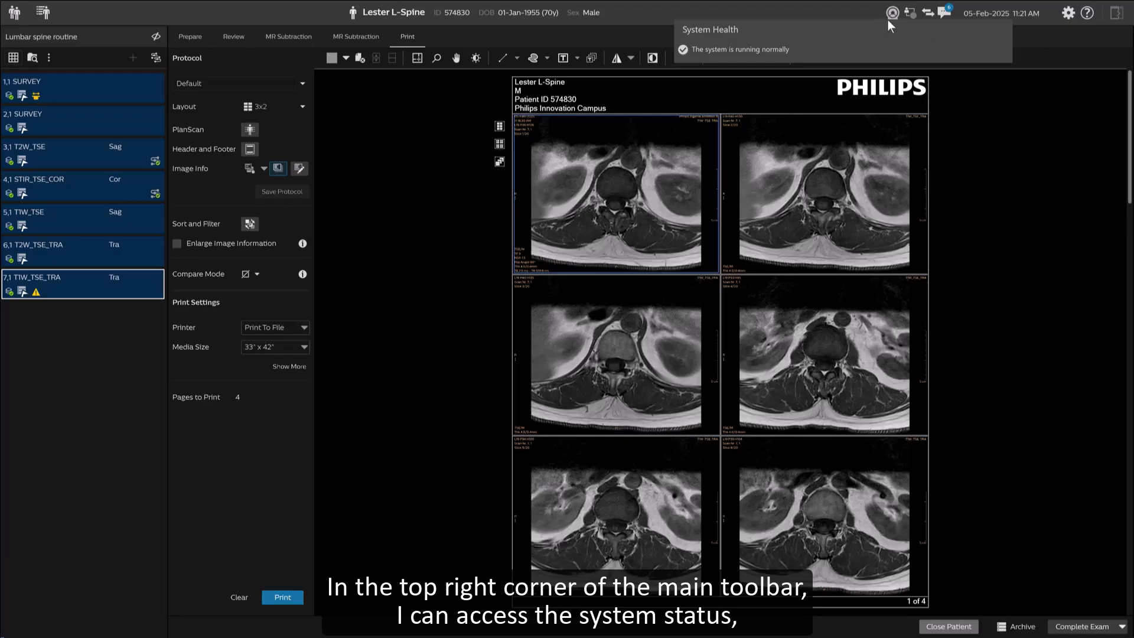
left_click(876, 14)
left_click(926, 16)
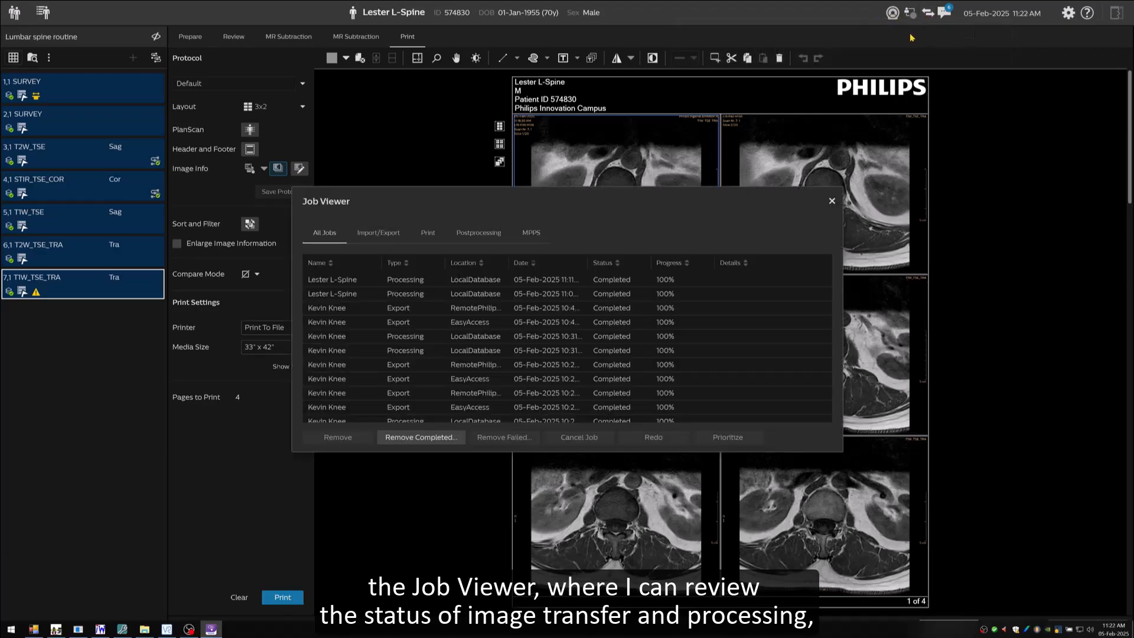
left_click(832, 202)
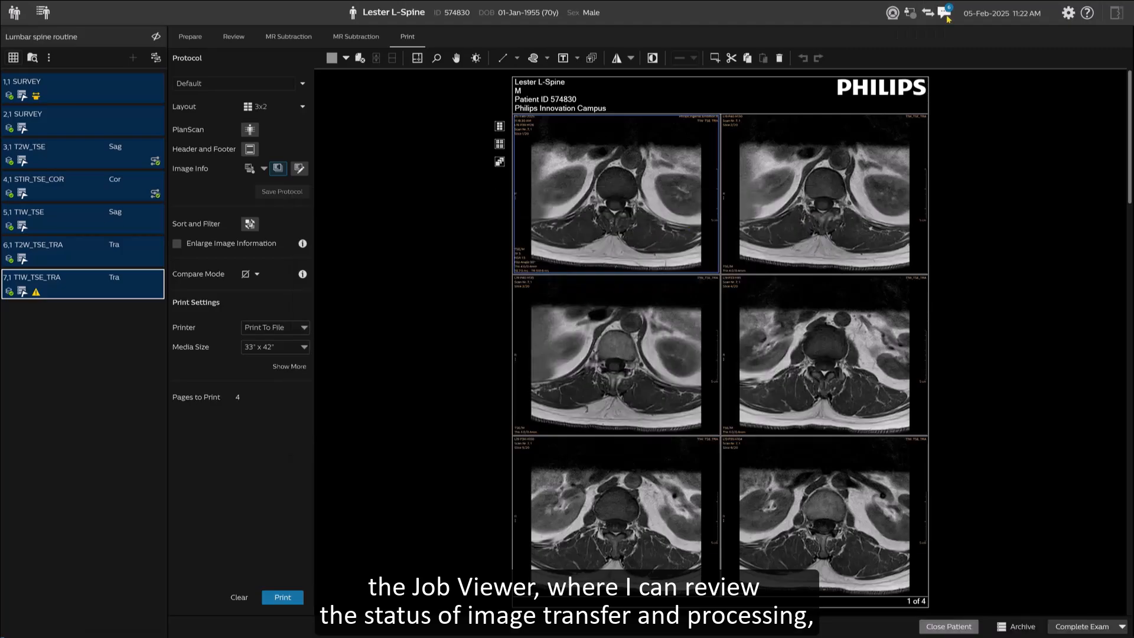
Look through the older entries in the Message Center.
left_click(943, 12)
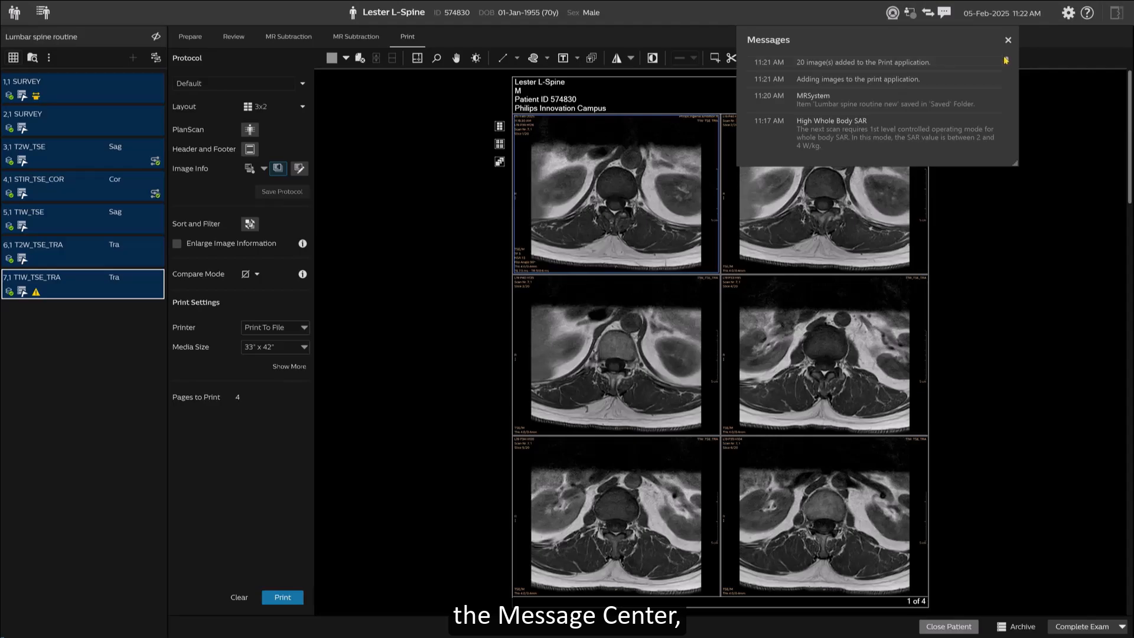
left_click_drag(1006, 61, 1002, 71)
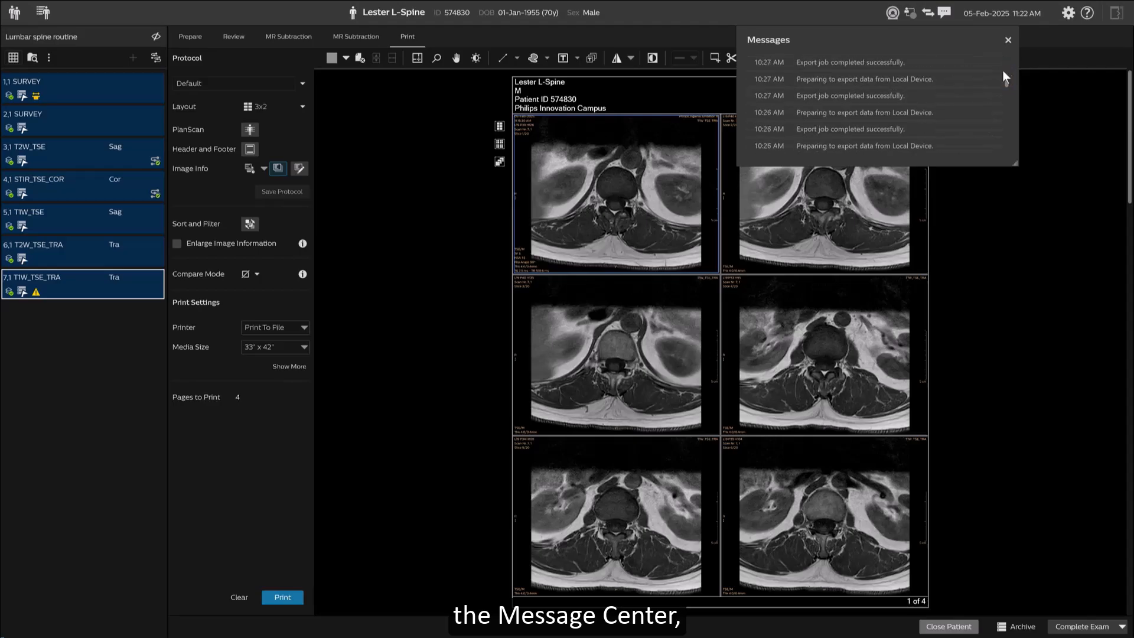
Close the Message Center and look through the available system settings and help options.
left_click(1007, 41)
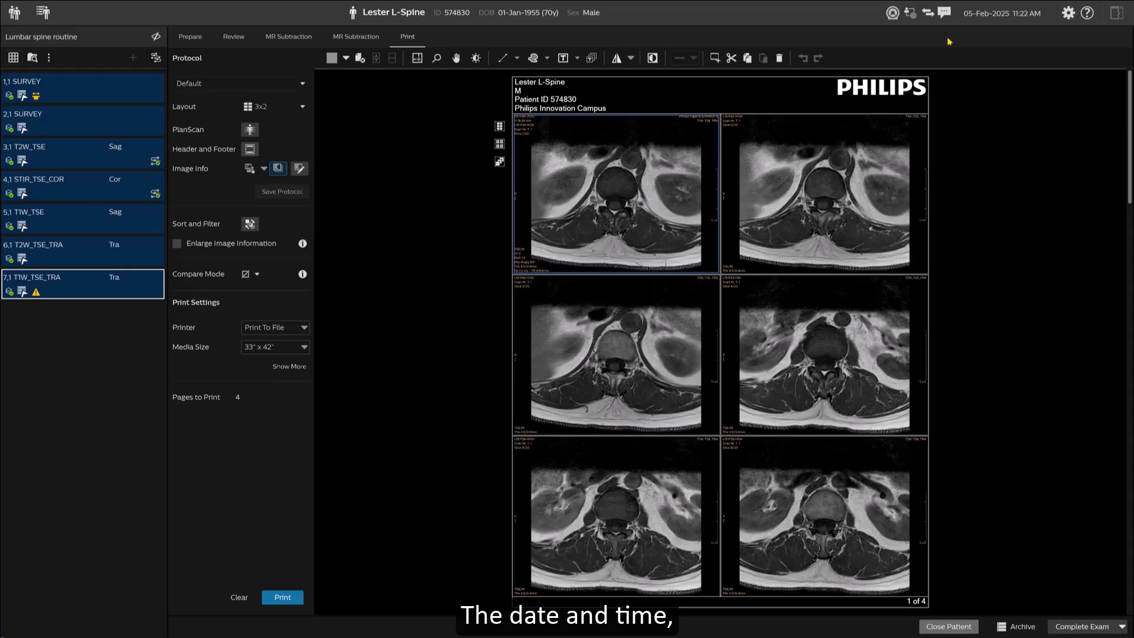
left_click(1068, 13)
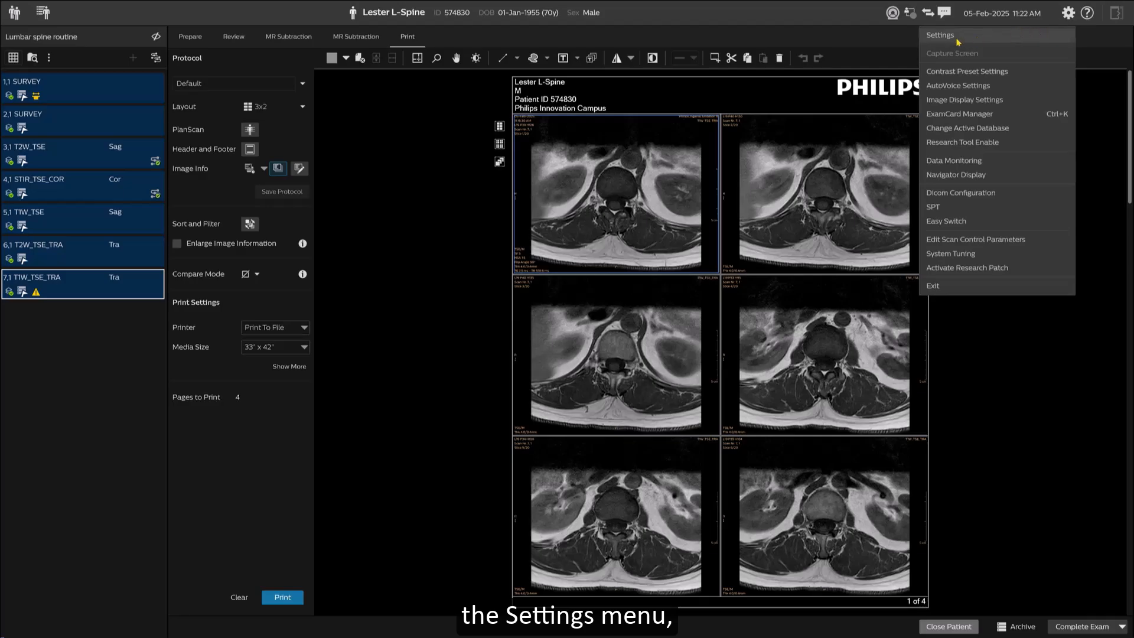
left_click(1087, 14)
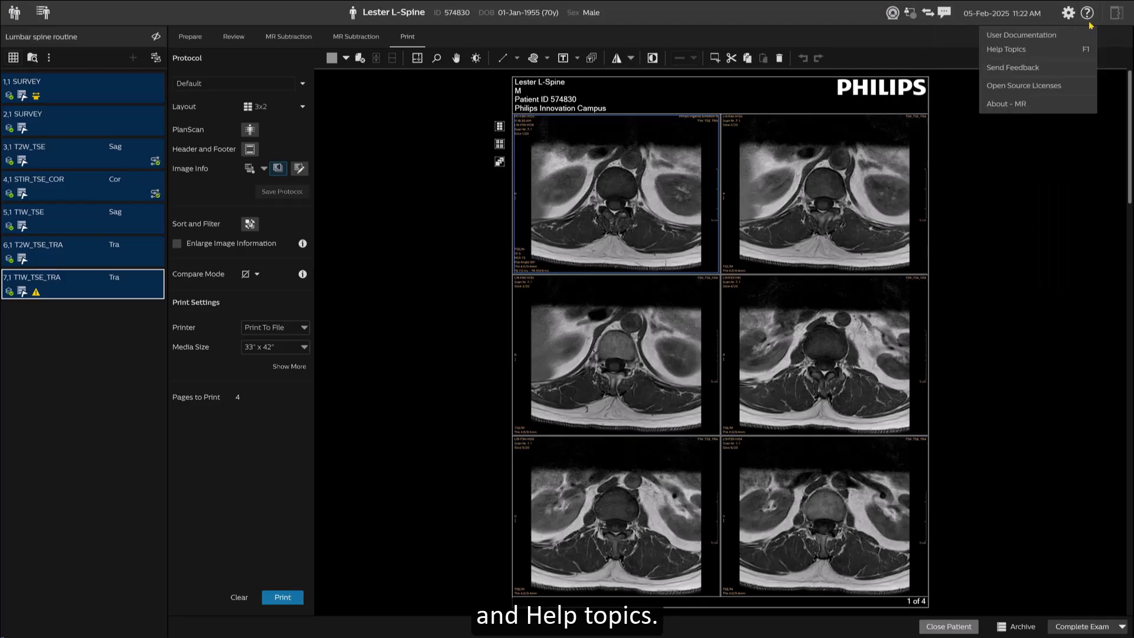
left_click(948, 42)
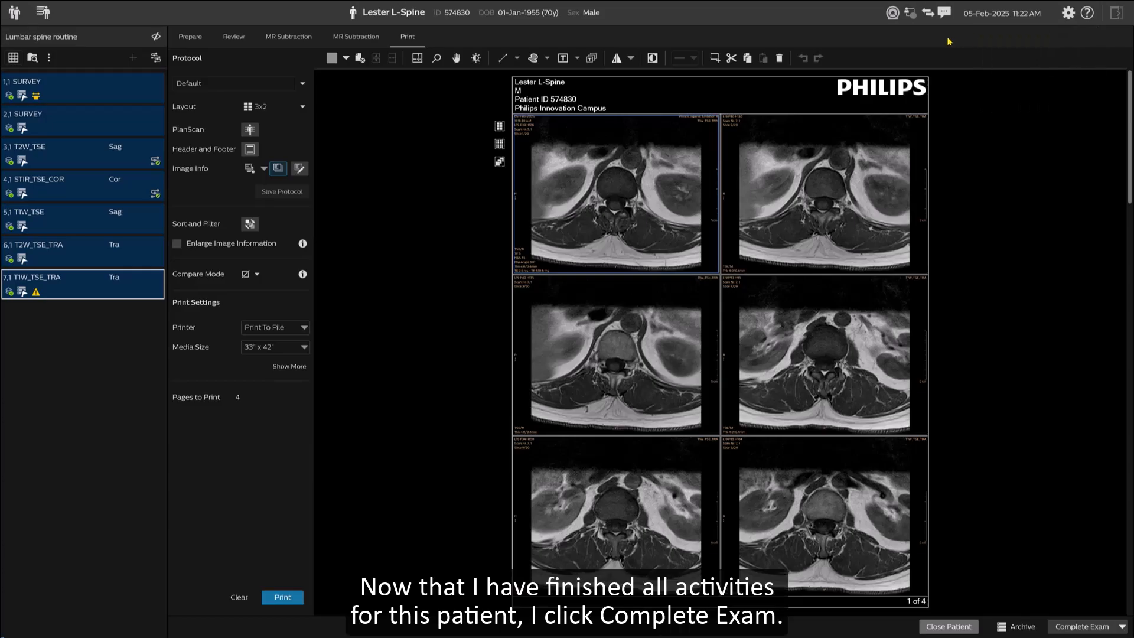
Complete the current lumbar spine patient's exam and check its archiving status on the Patient Dashboard.
left_click(1074, 627)
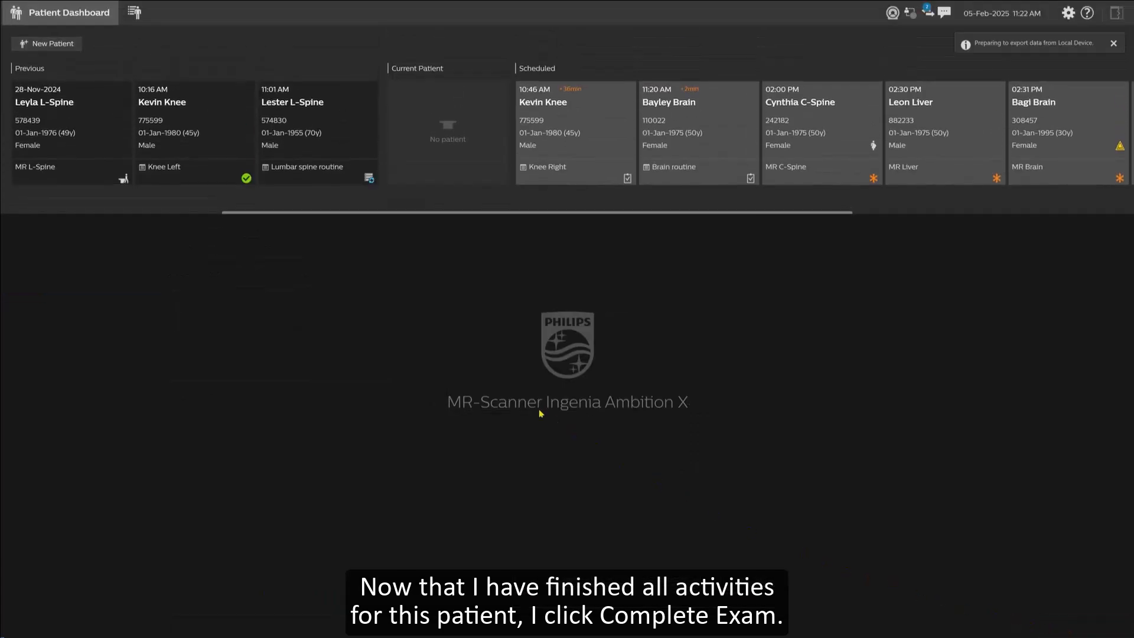
mouse_move(373, 184)
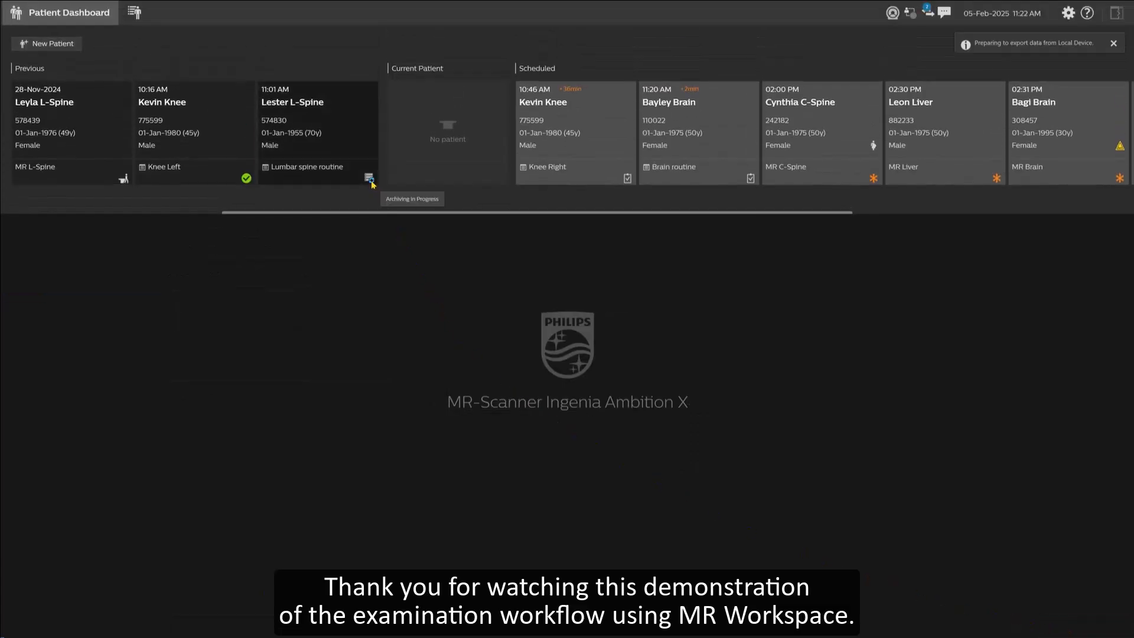